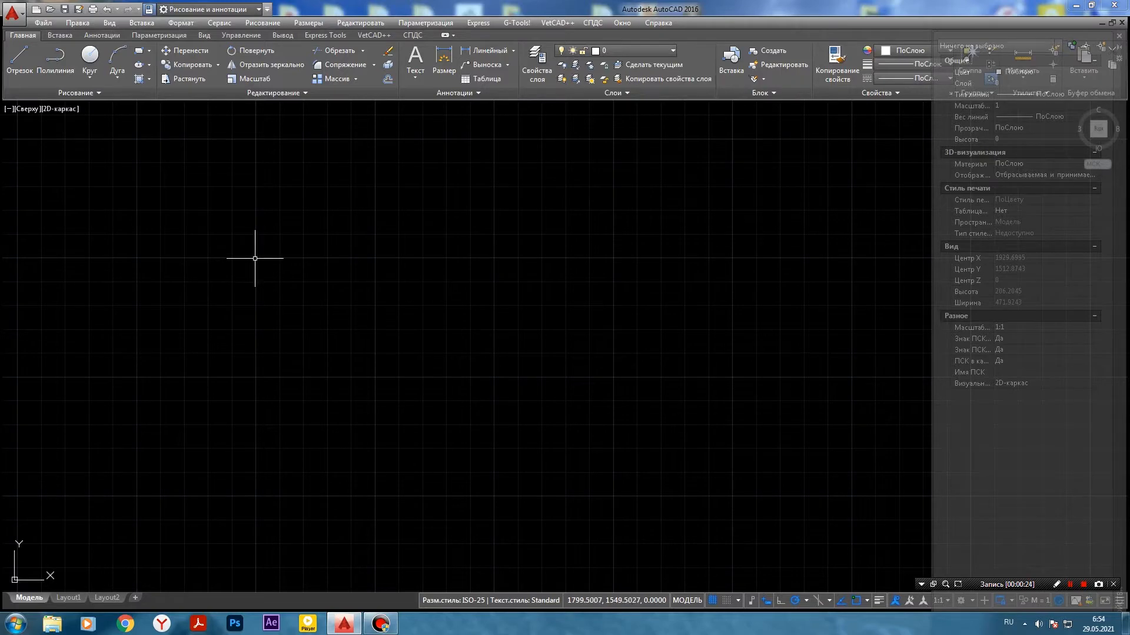
- Draw a closed rectangle 283.87 wide and 221.84 high from connected line segments
click(19, 59)
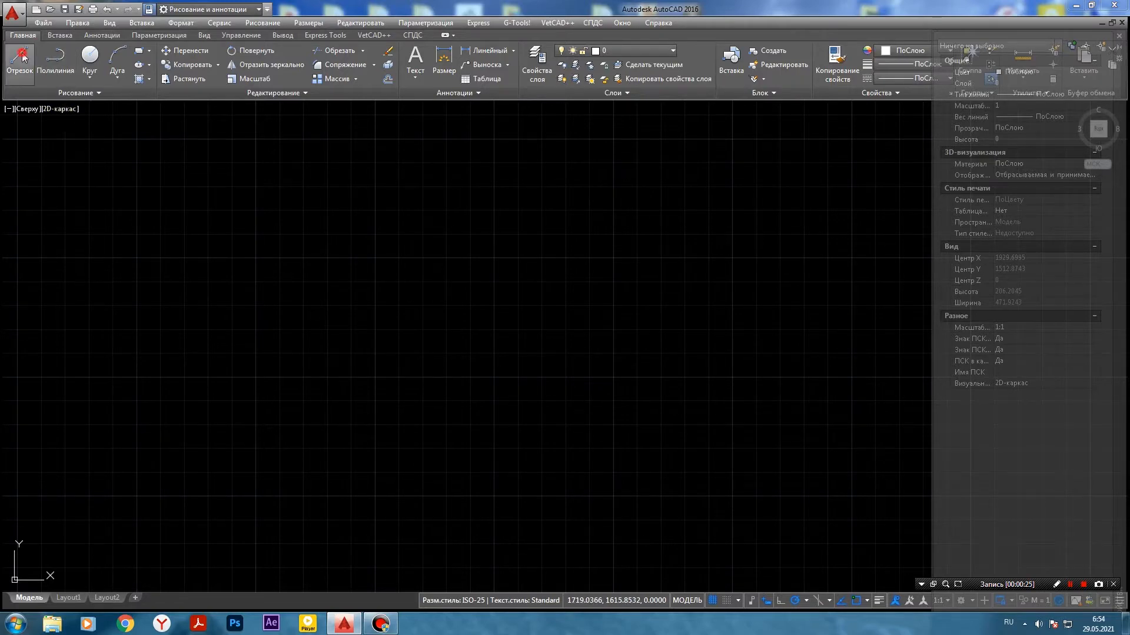
click(255, 257)
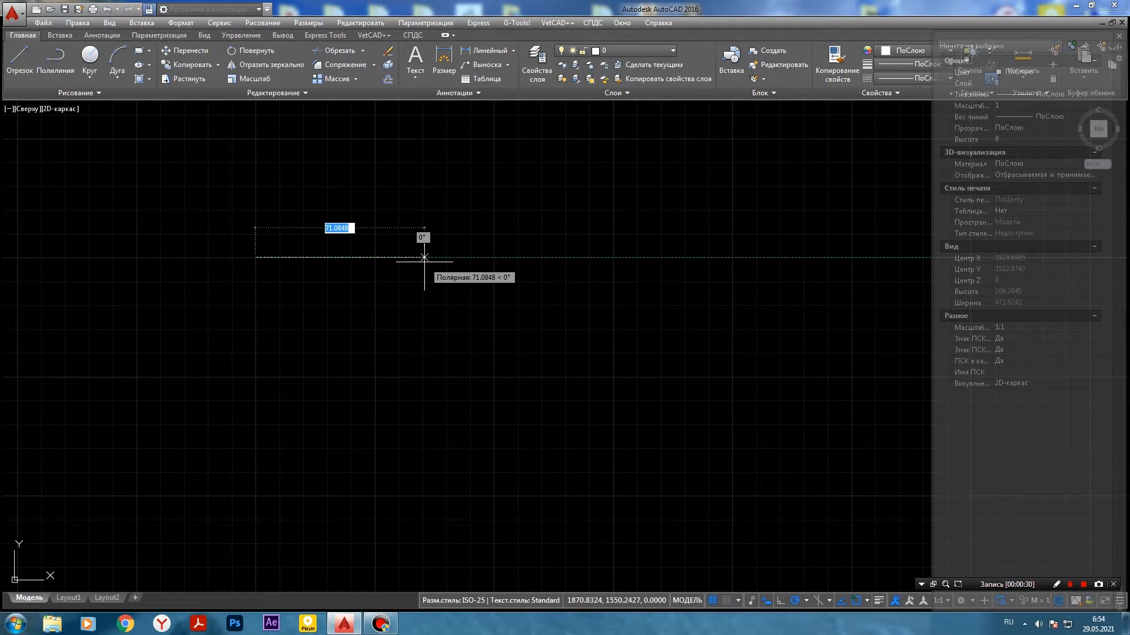
text(283.87)
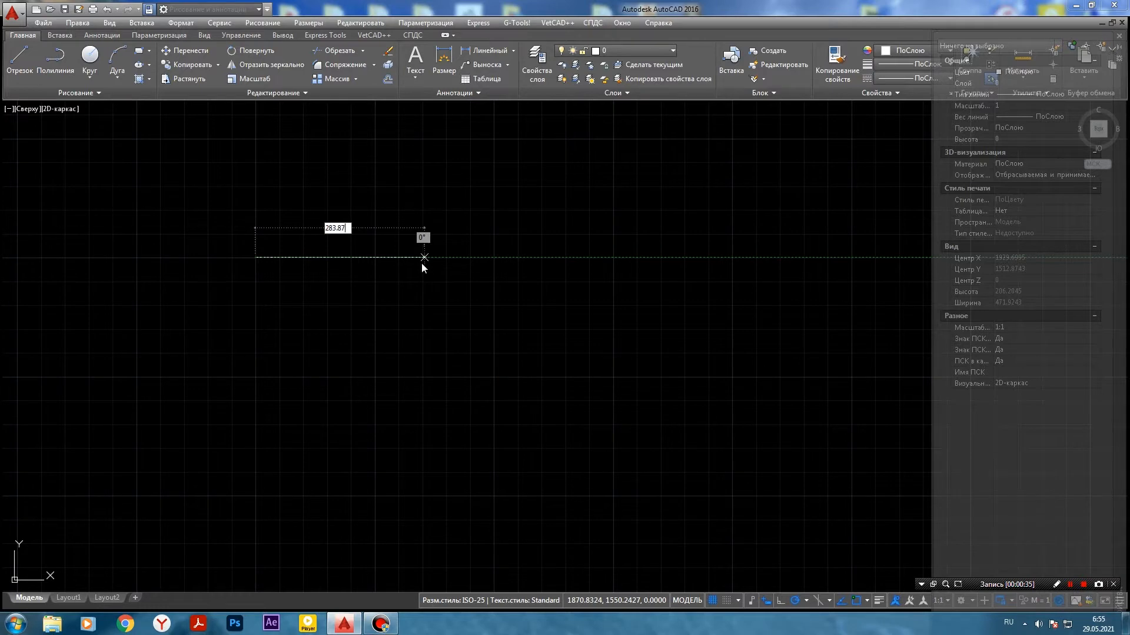
key(Return)
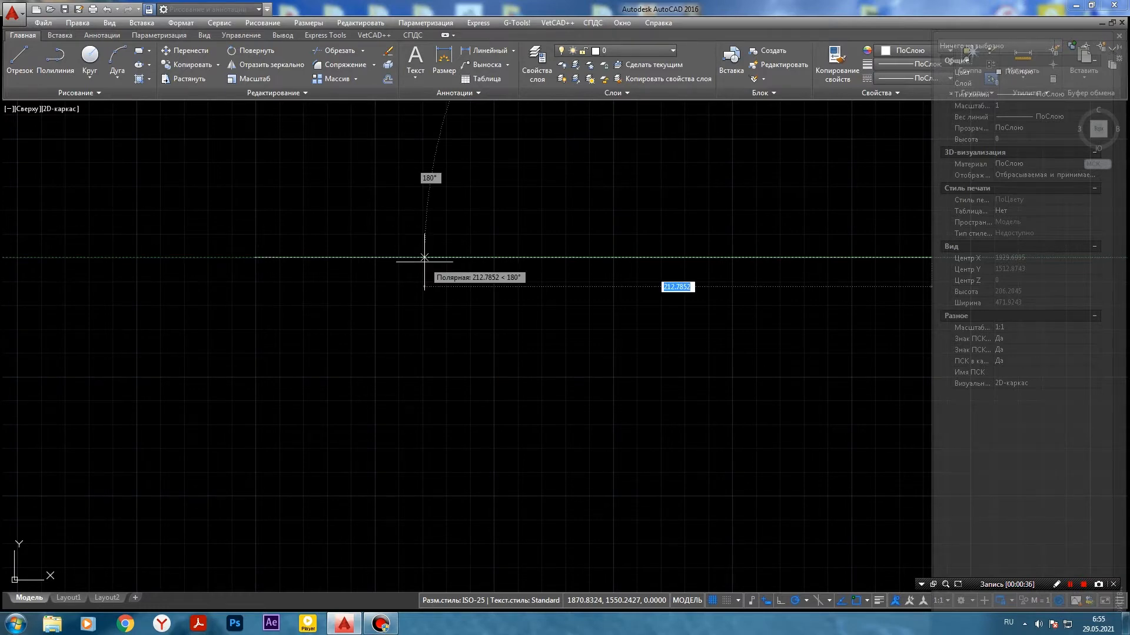
scroll(817, 379, down, 4)
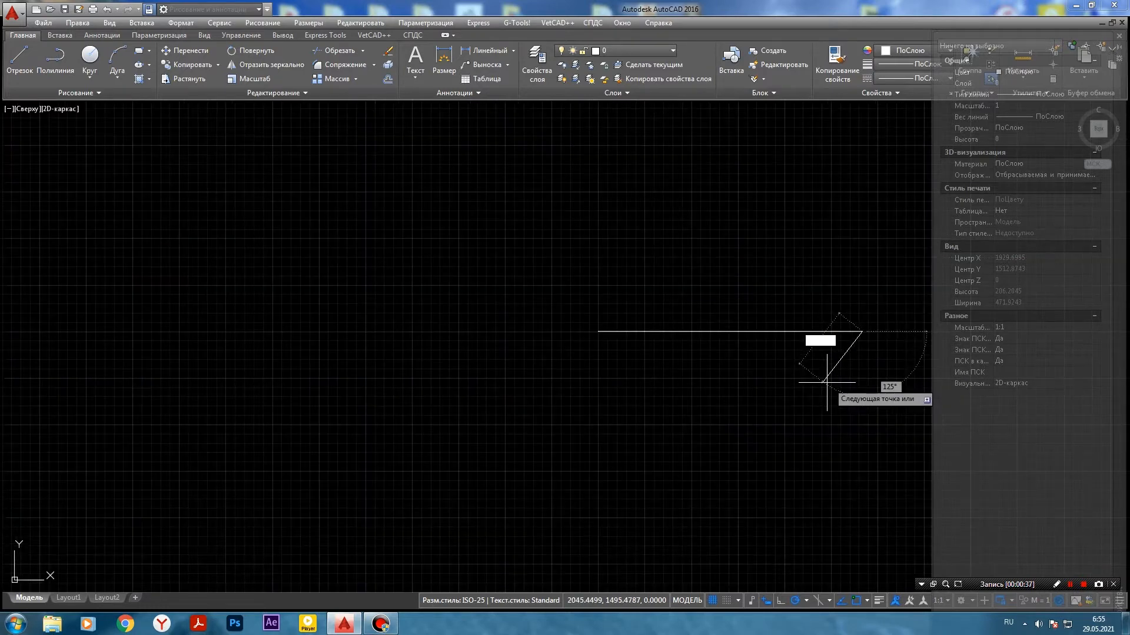
middle_drag(853, 385, 587, 273)
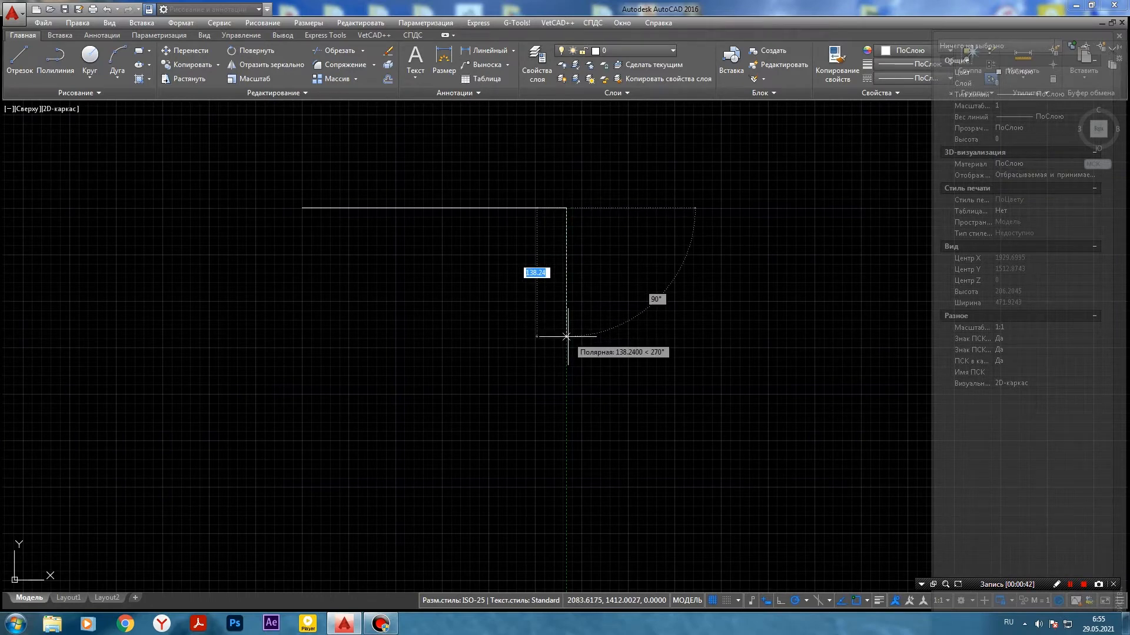
text(221.)
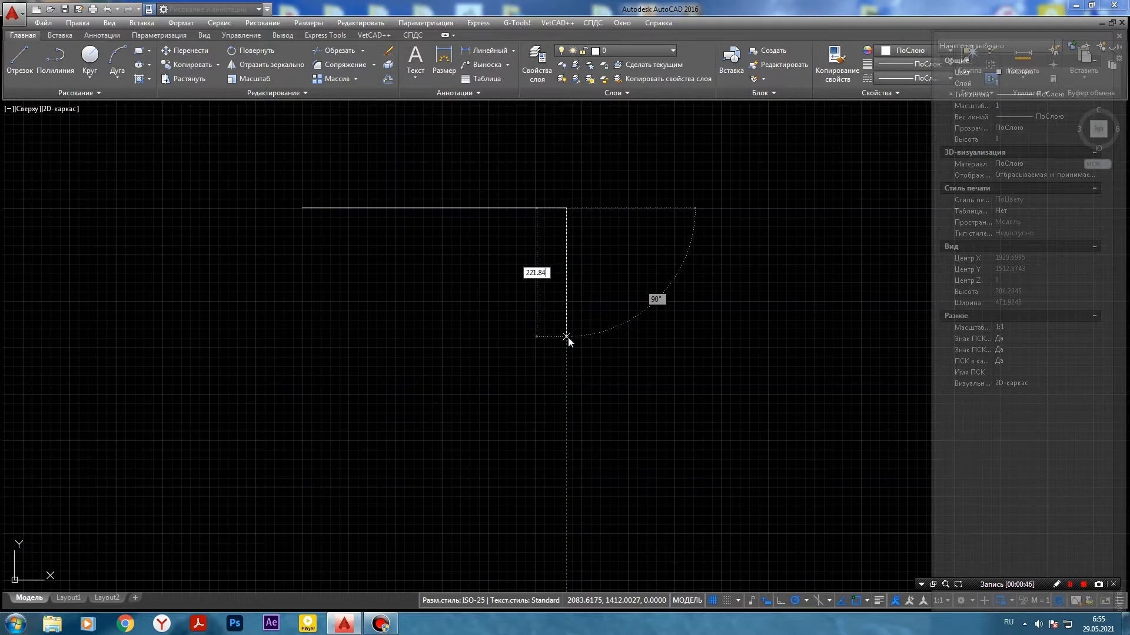
click(567, 414)
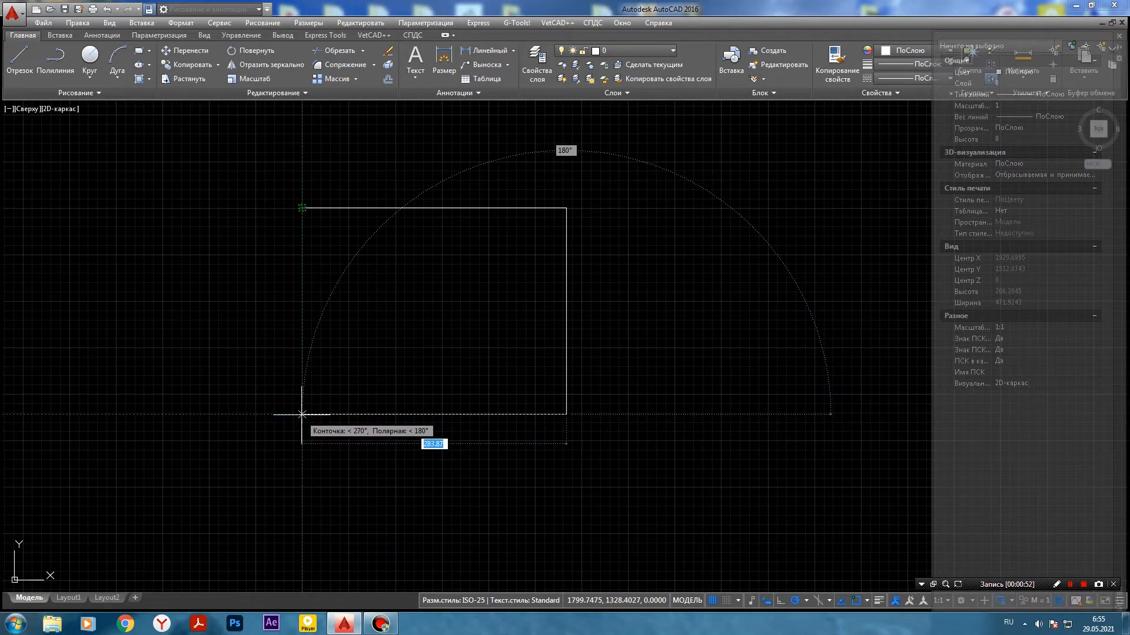
click(302, 413)
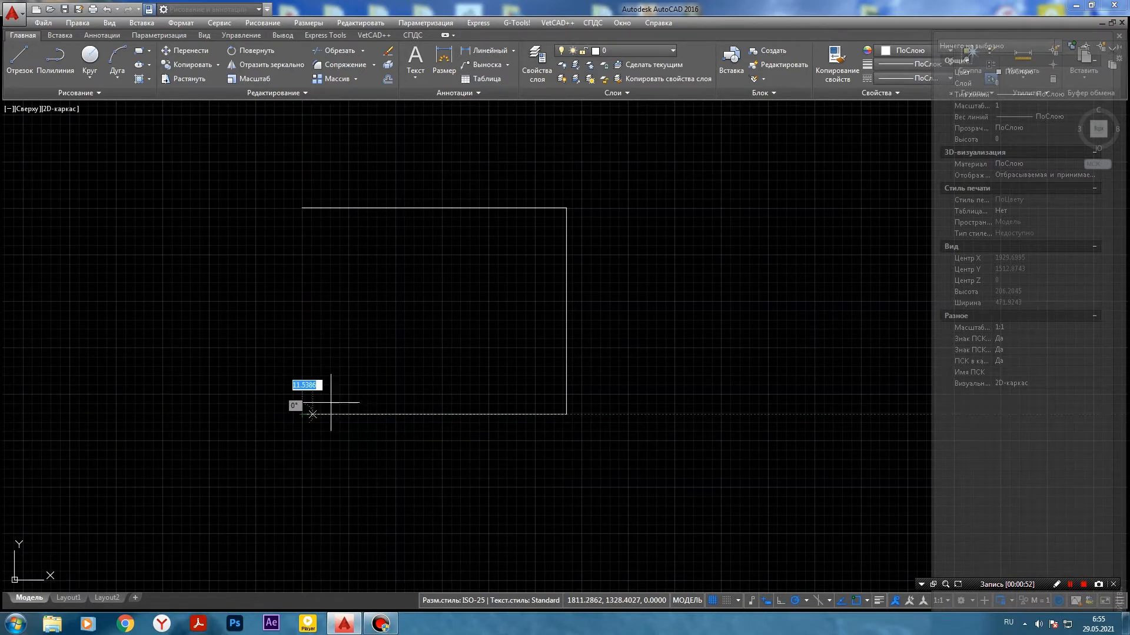
click(302, 208)
key(Escape)
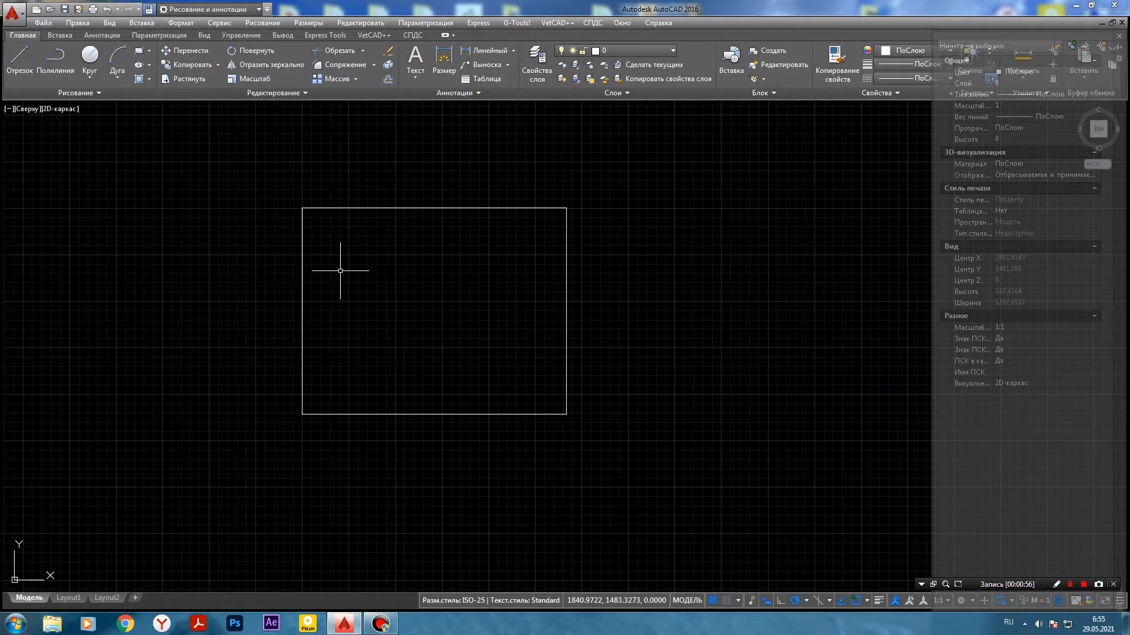
- Add a 13.65-high strip along the underside of the rectangle, spanning its full width, using connected lines
middle_drag(354, 377, 330, 310)
click(20, 58)
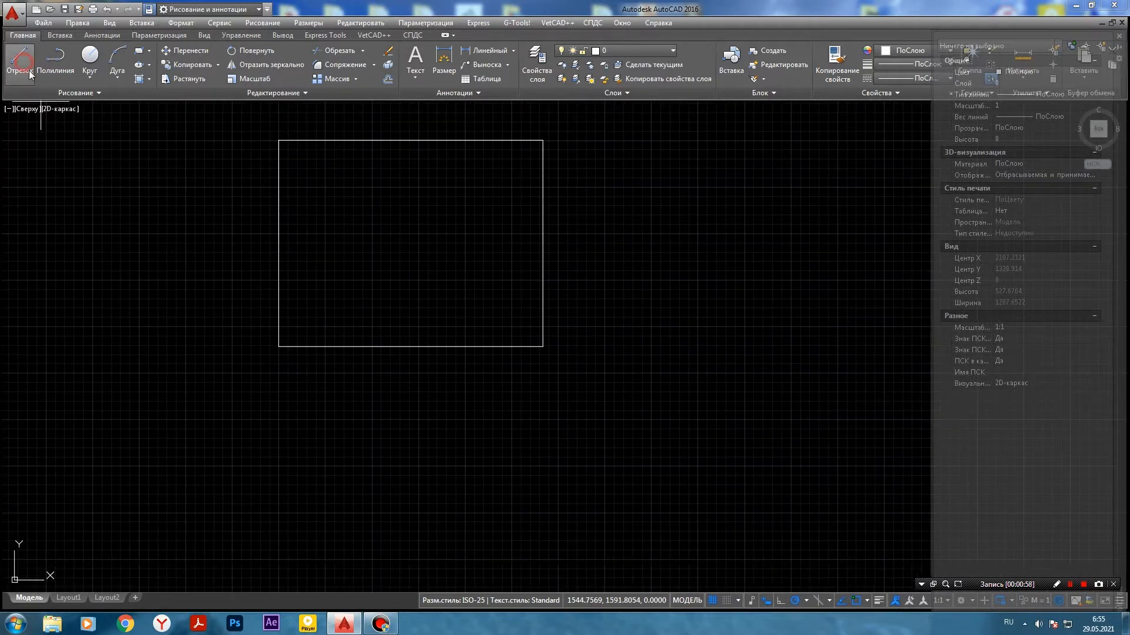
click(279, 347)
text(13.65)
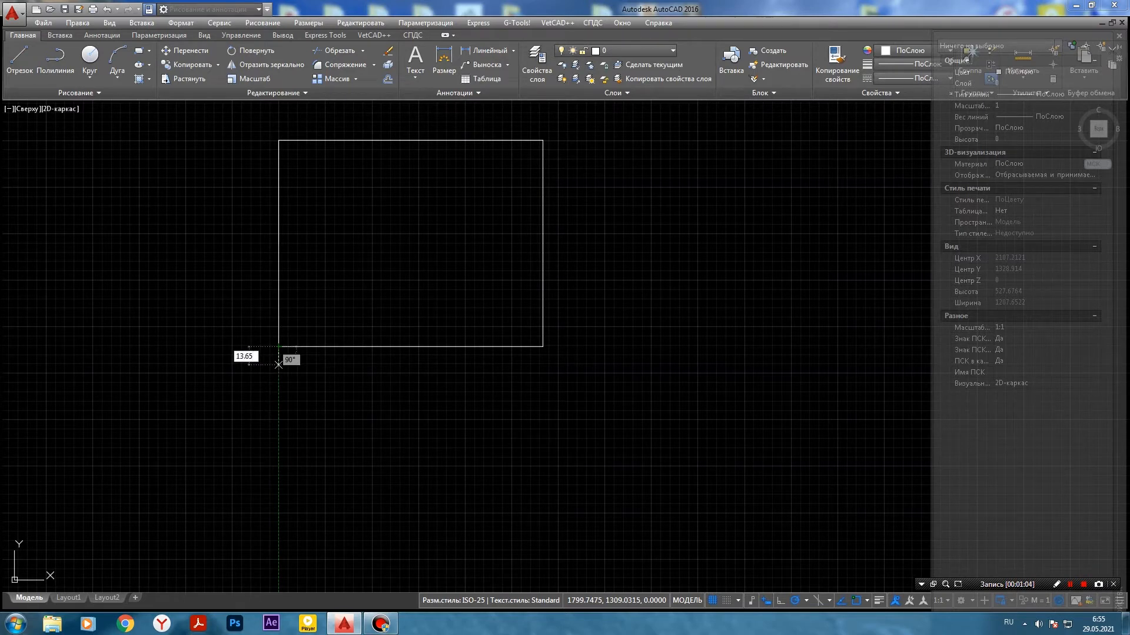
click(279, 360)
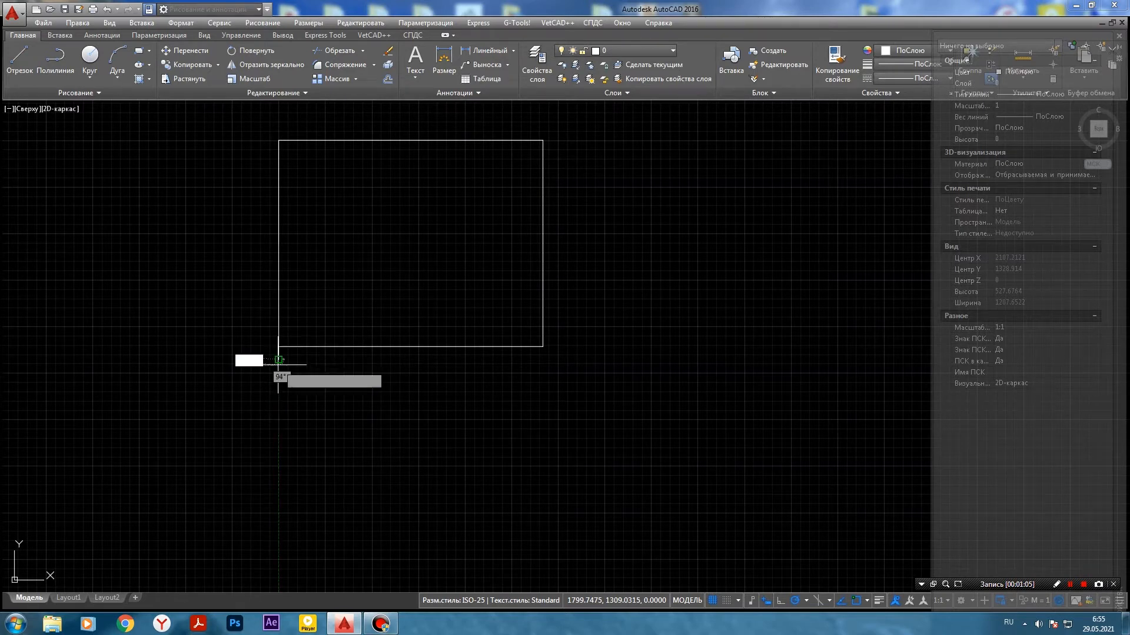
click(542, 359)
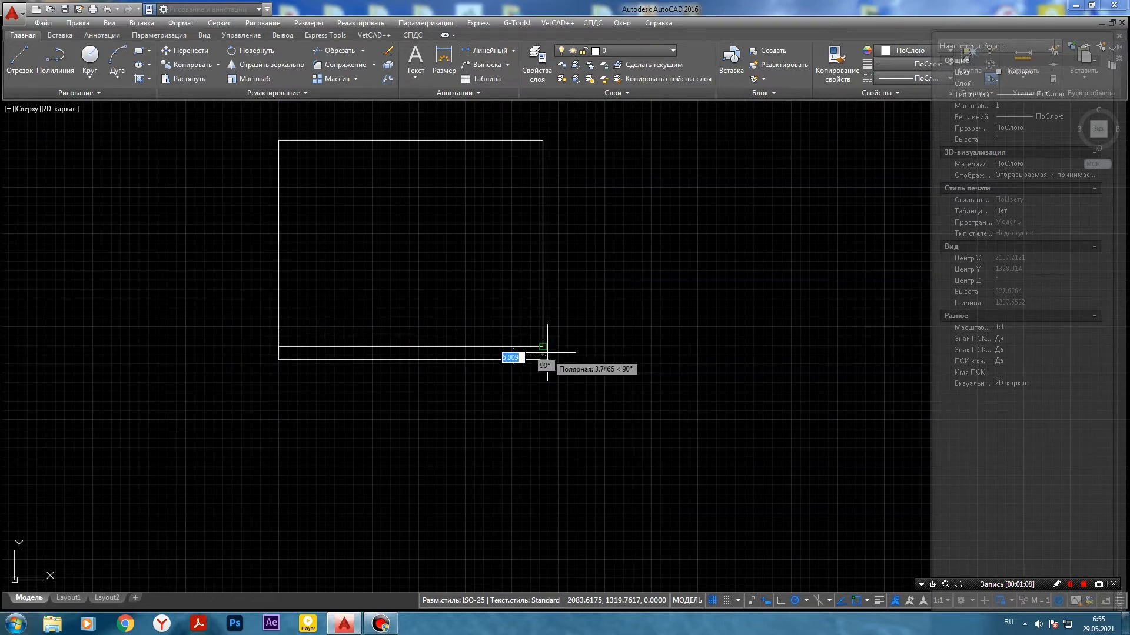
click(542, 347)
key(Return)
- Copy the rectangle and its strip three times into a two-by-two grid, spaced about 325 across and 274 down
scroll(544, 290, down, 2)
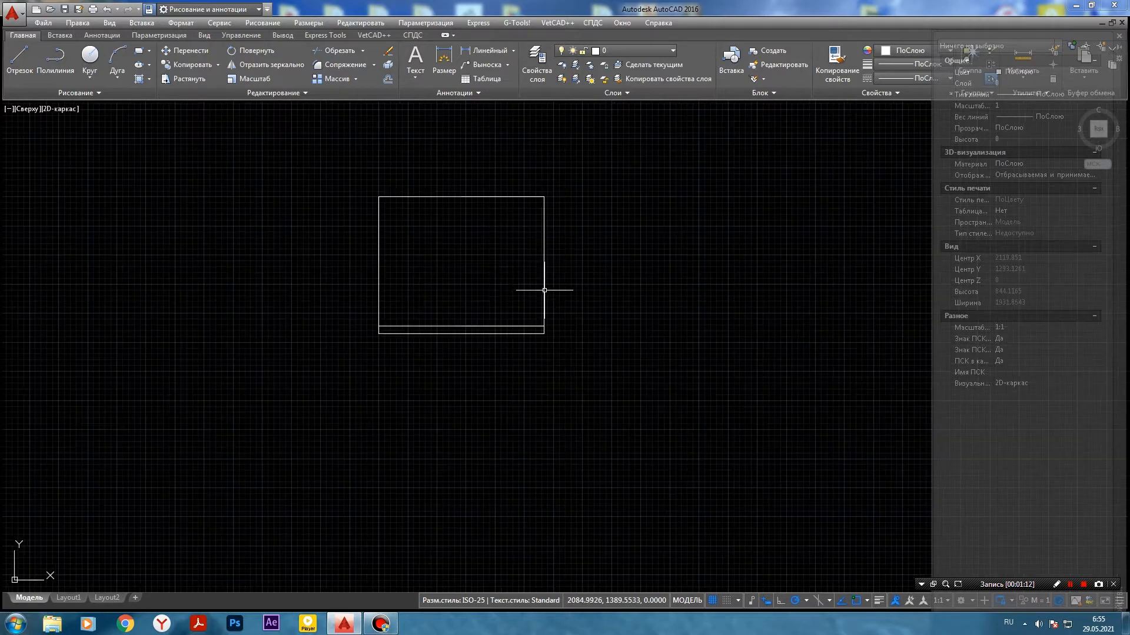
click(361, 182)
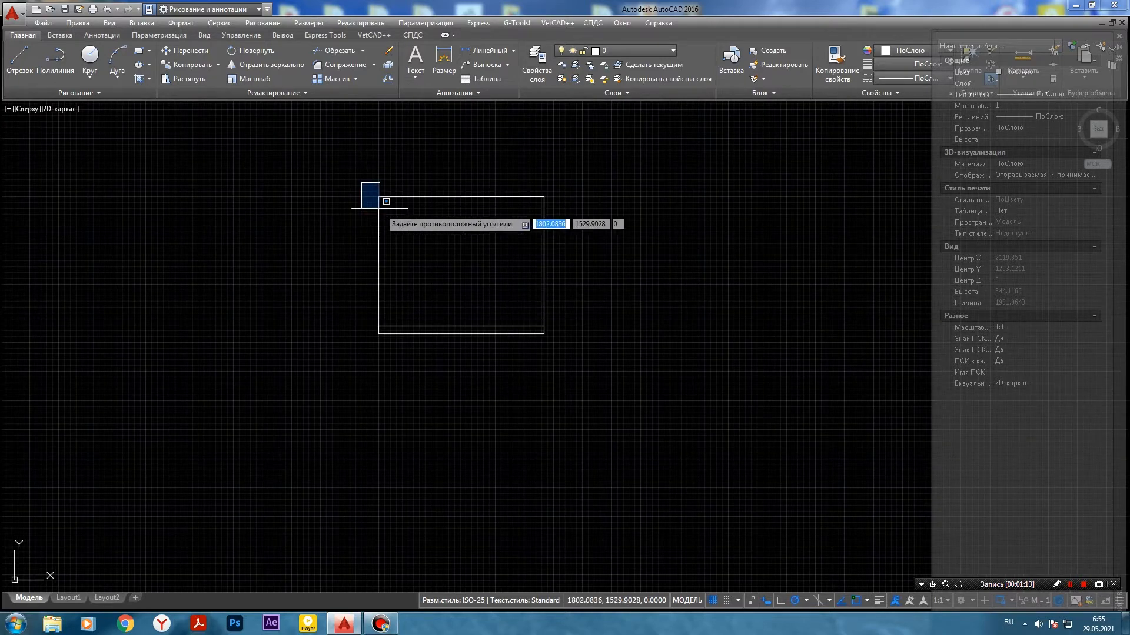
click(571, 350)
right_click(460, 252)
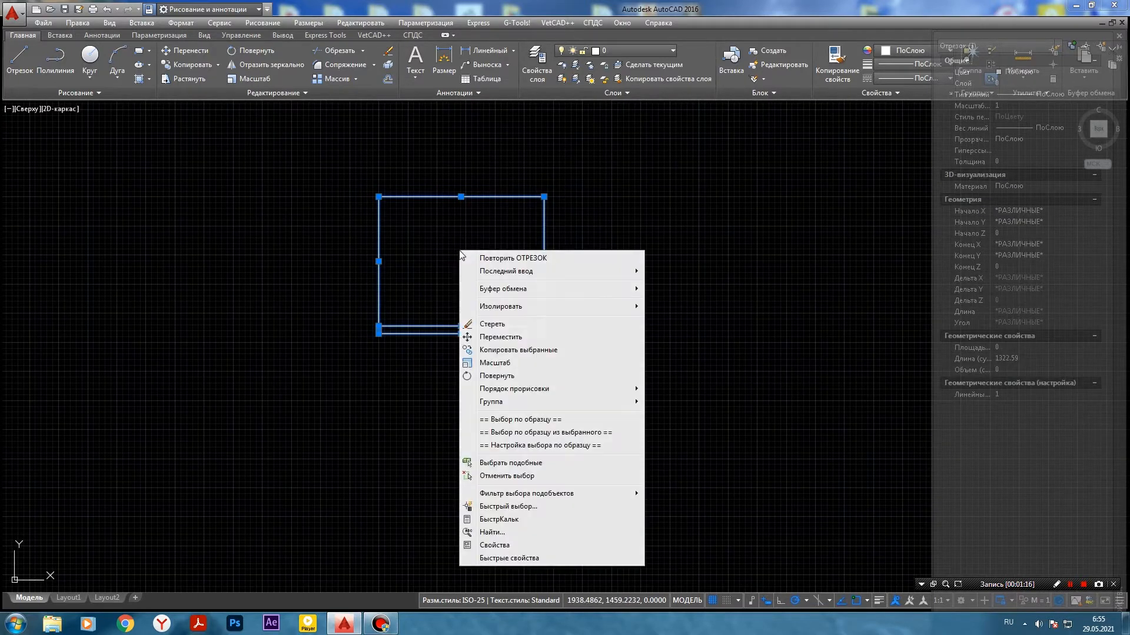
click(493, 350)
click(493, 347)
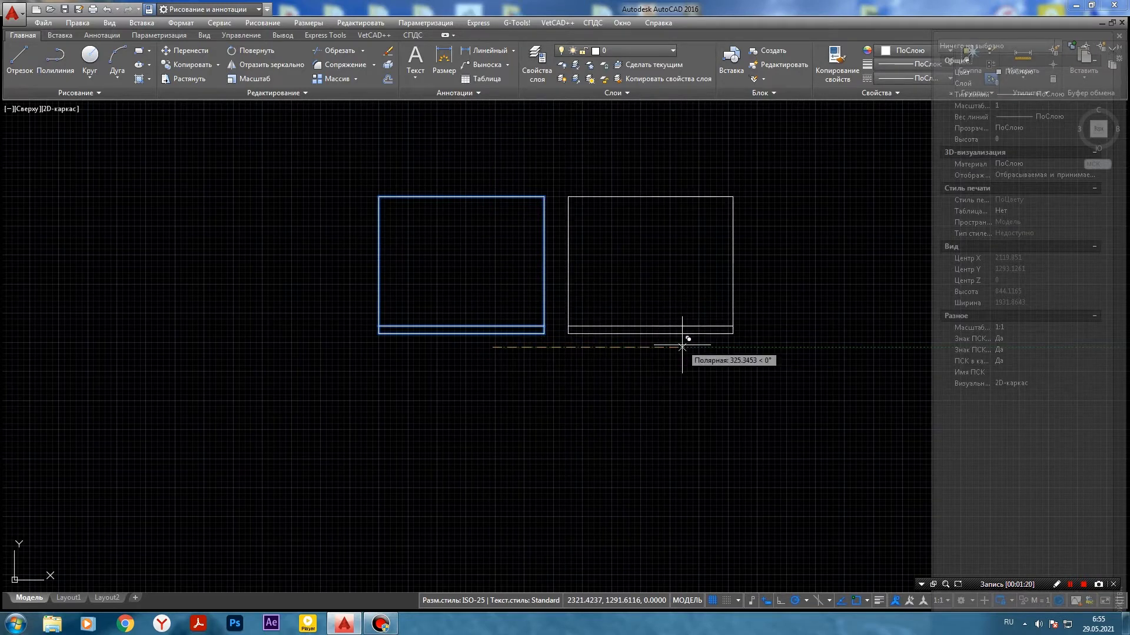
click(682, 347)
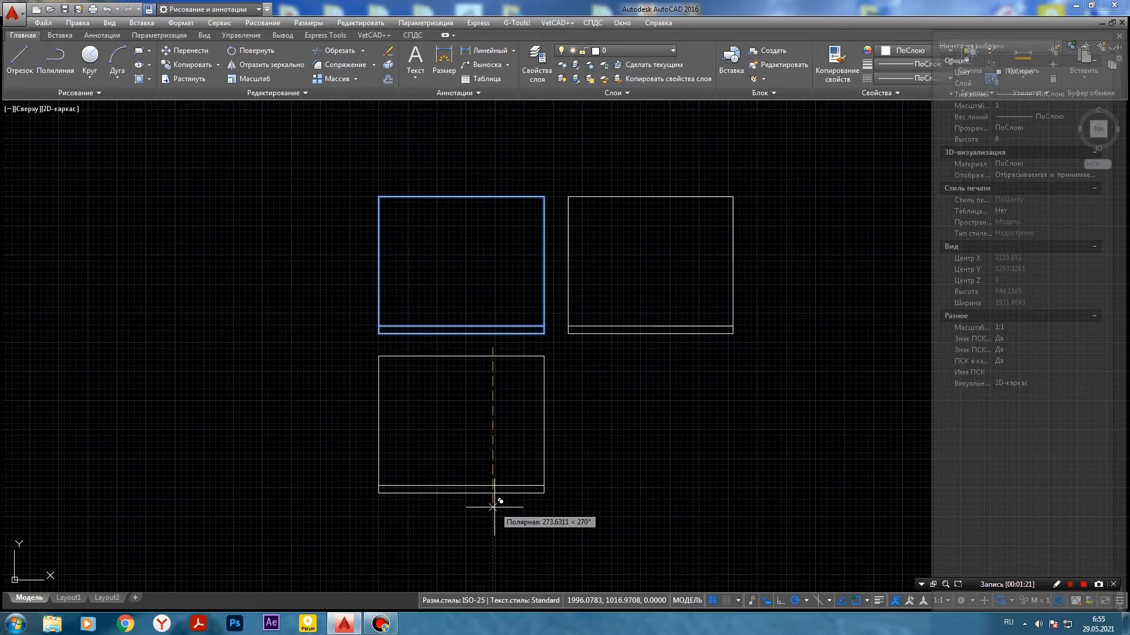
click(494, 507)
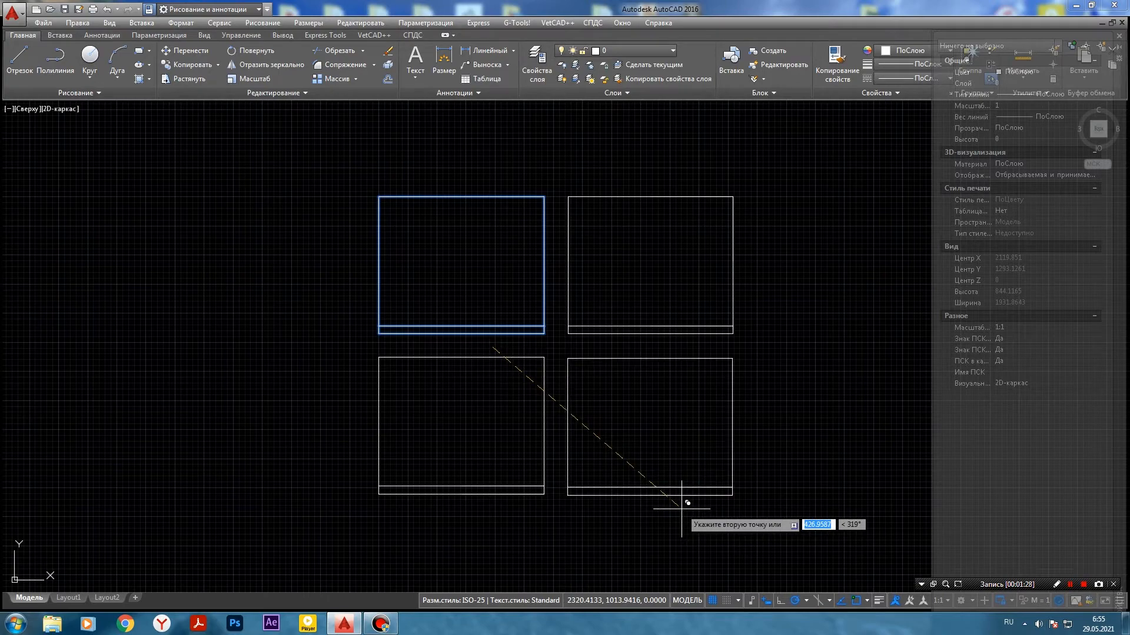
key(Escape)
- Draw a separate closed rectangle 184 wide and 175 high from lines to the right of the four panels
mouse_move(772, 364)
middle_down()
mouse_move(435, 341)
mouse_move(442, 350)
middle_up()
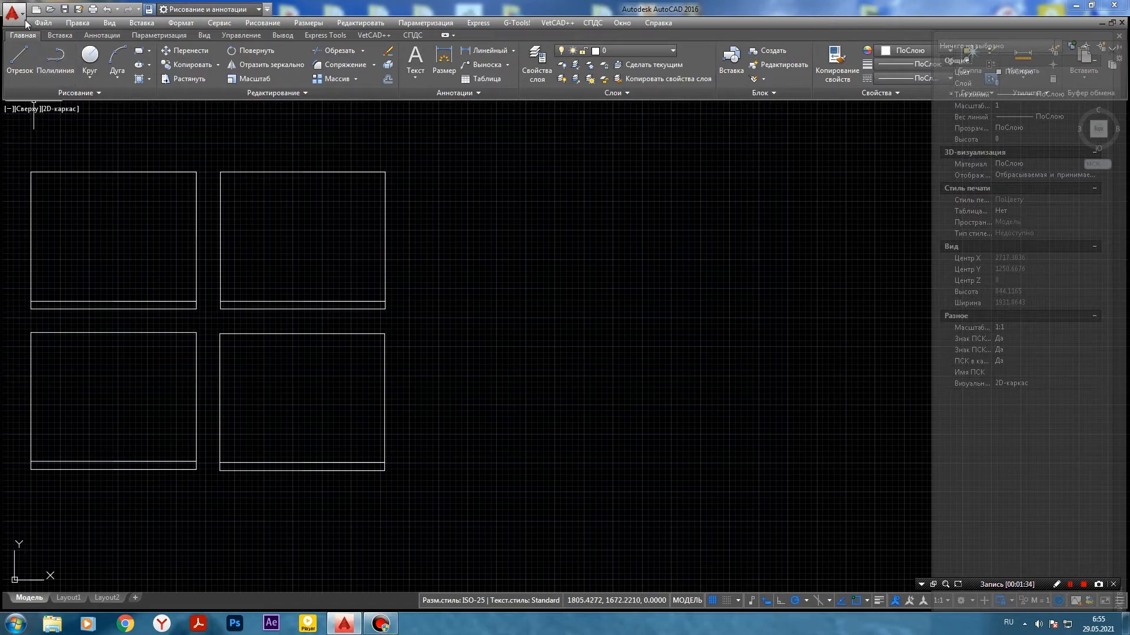
click(27, 60)
scroll(524, 179, up, 2)
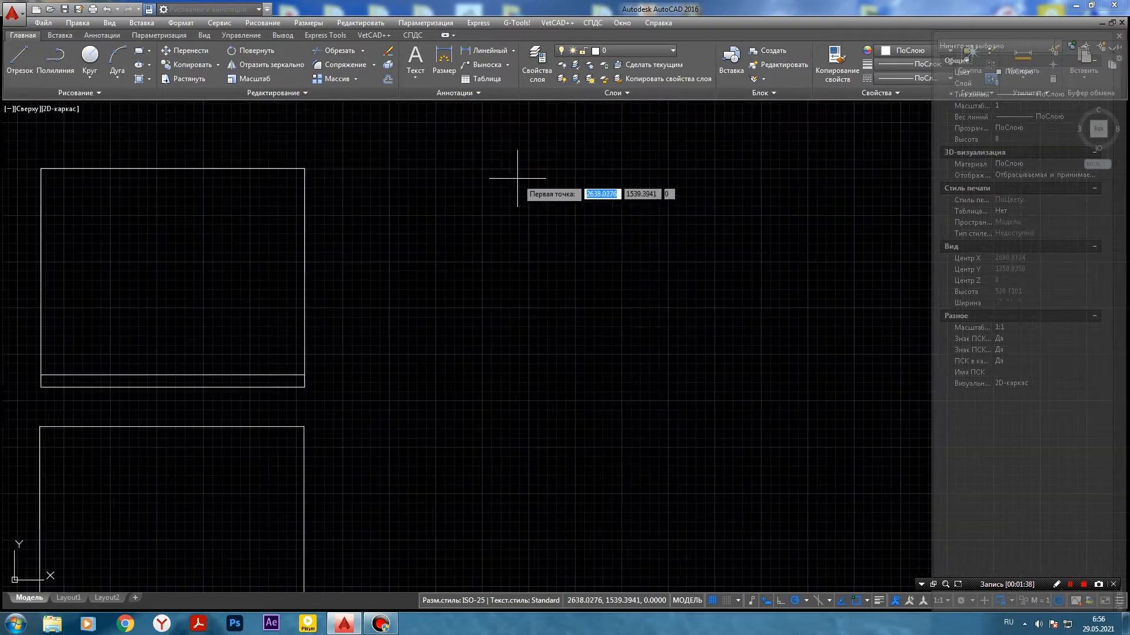
click(528, 169)
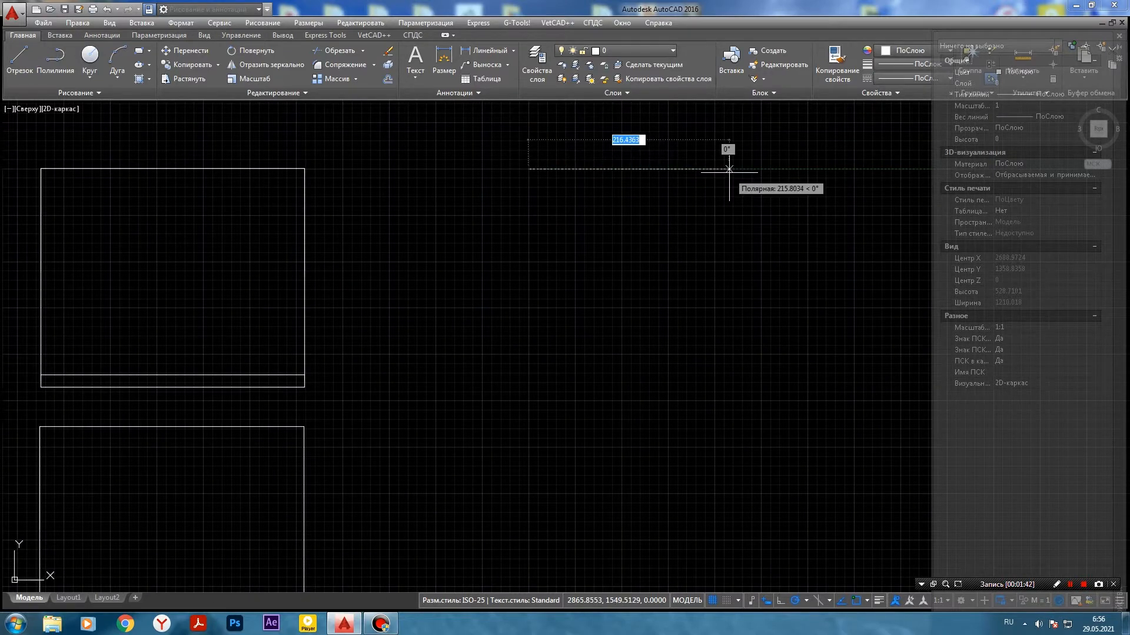
text(184)
key(Return)
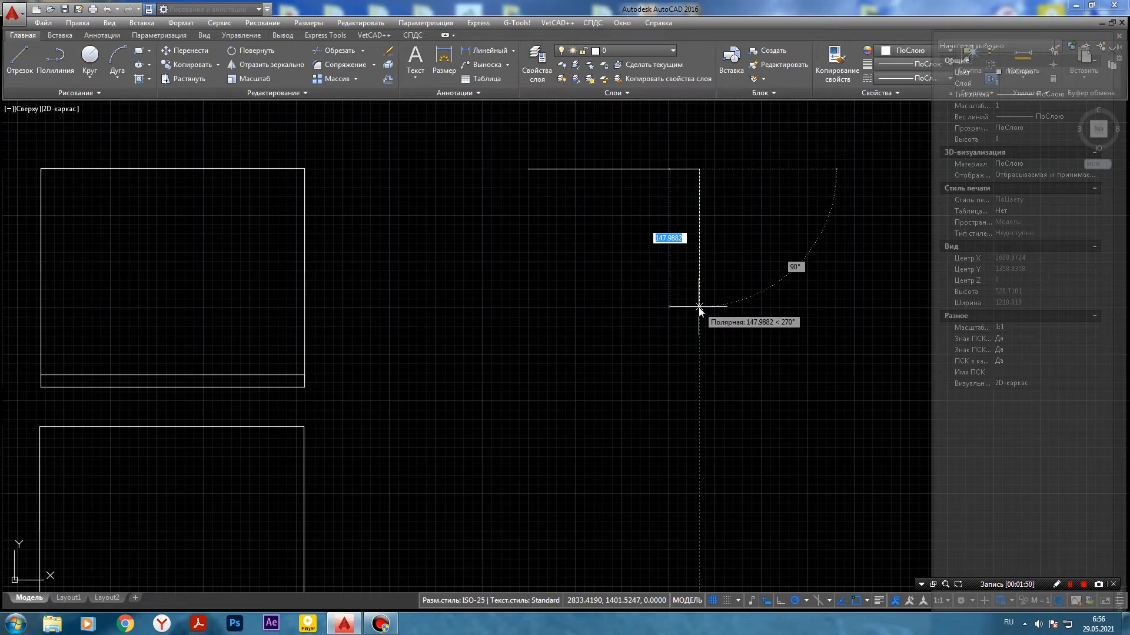
text(175)
key(Return)
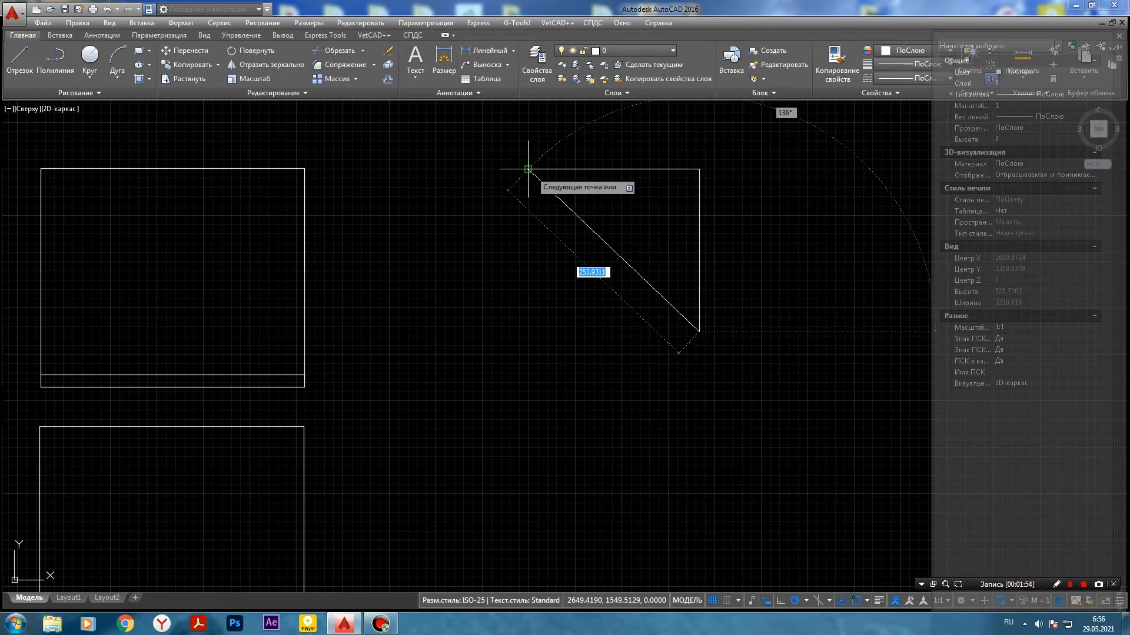
click(528, 332)
click(528, 169)
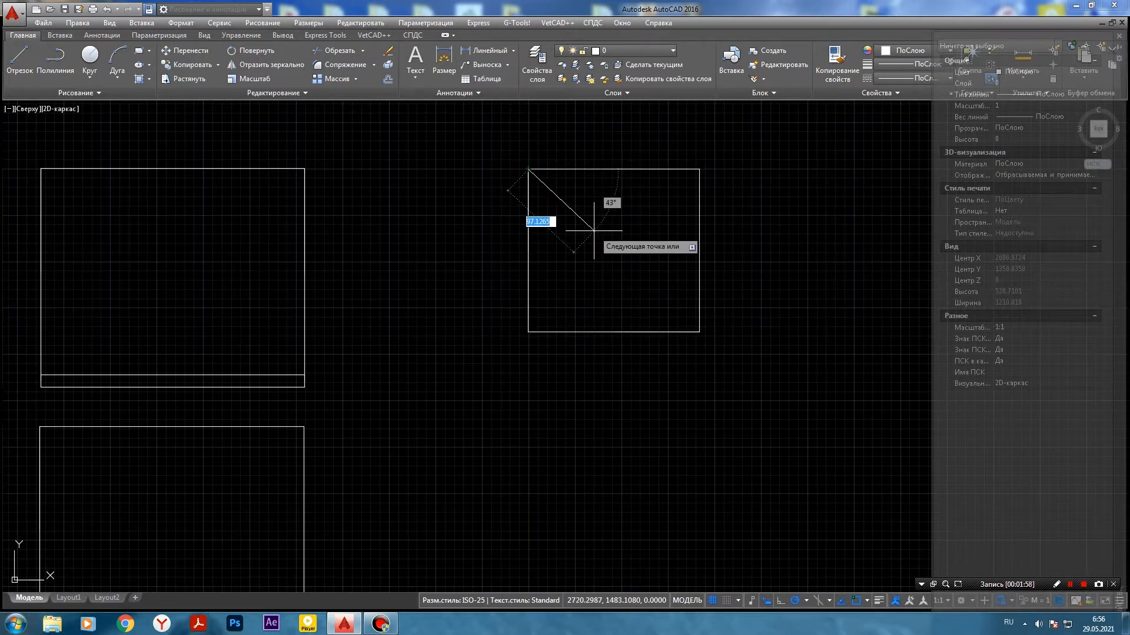
key(Return)
- Check the length of the new rectangle's left edge and divide 175 by 2 in the Windows Calculator
scroll(620, 241, up, 2)
mouse_move(656, 239)
middle_down()
mouse_move(577, 263)
mouse_move(517, 300)
middle_up()
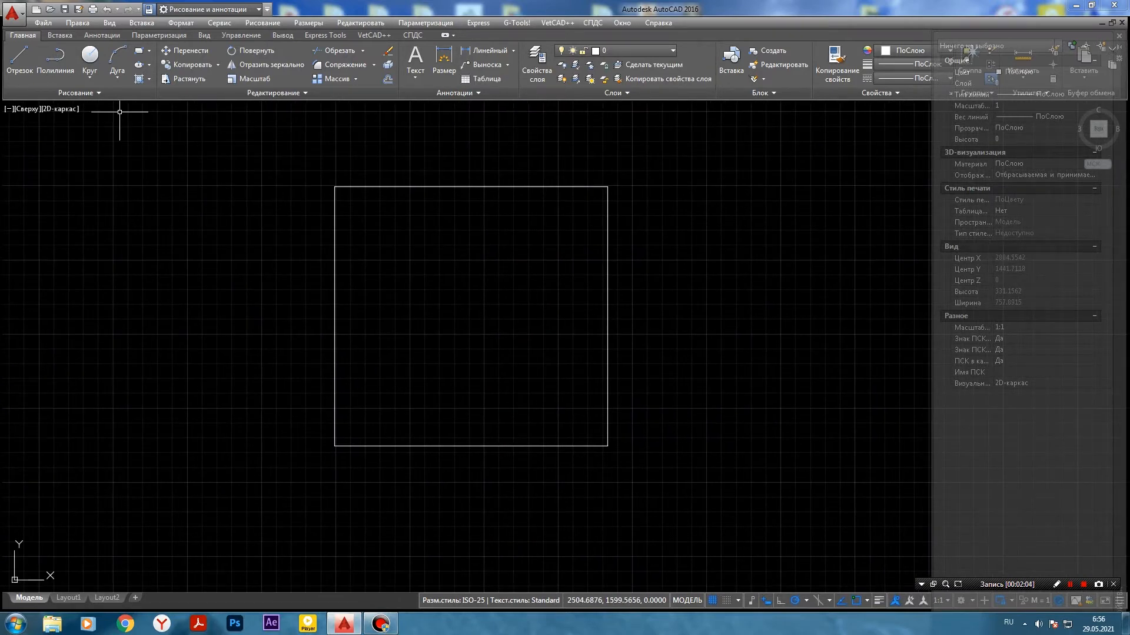
click(334, 245)
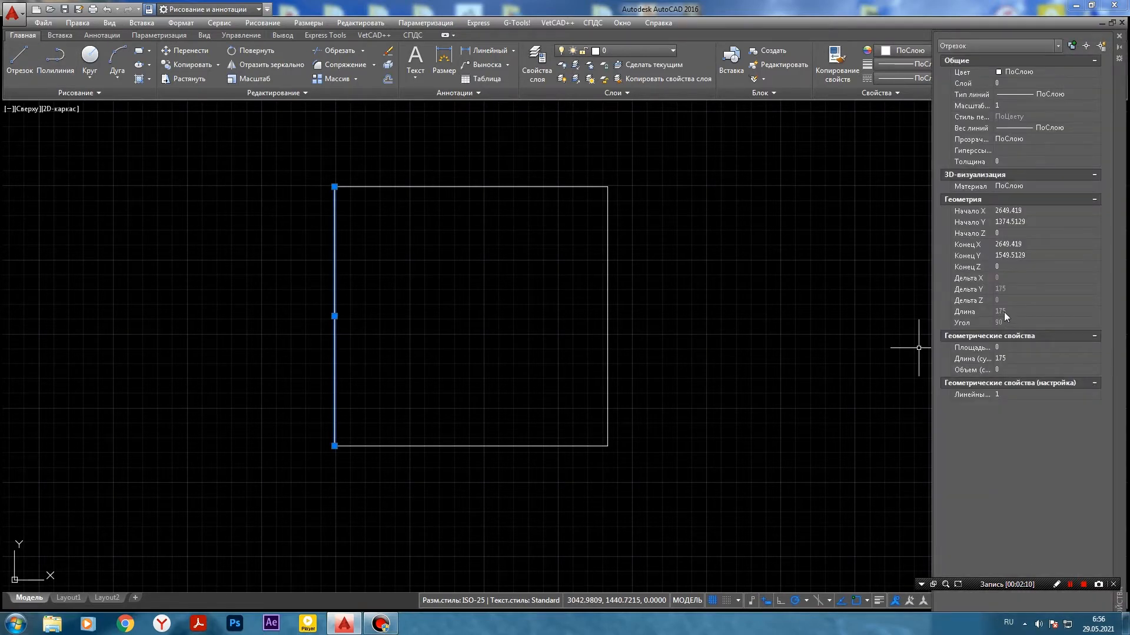
click(10, 625)
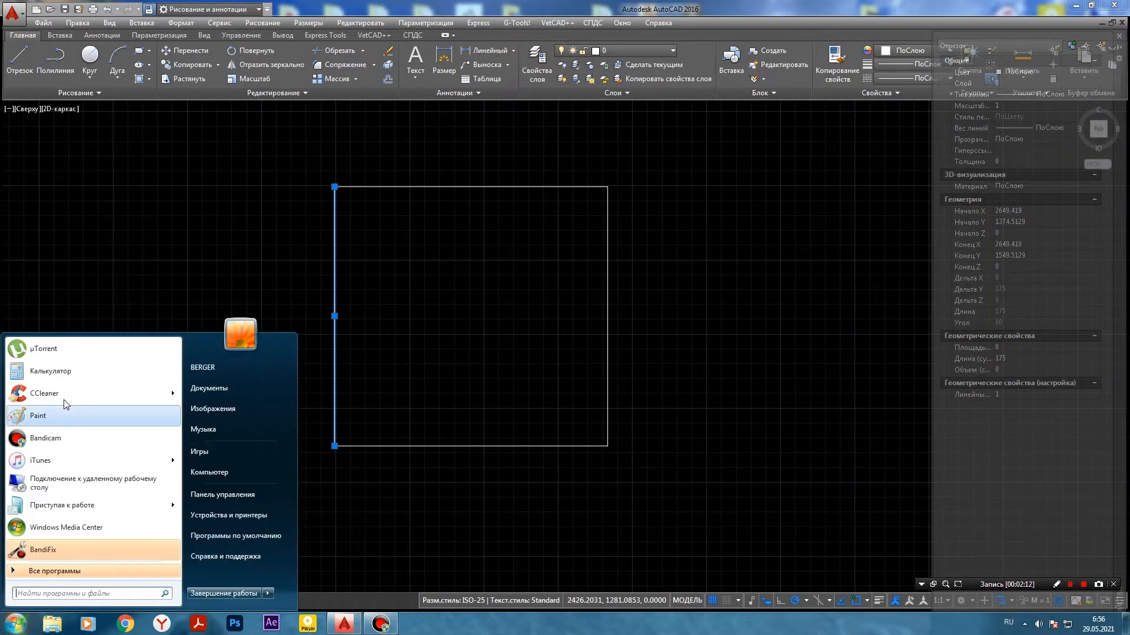
click(58, 368)
click(154, 282)
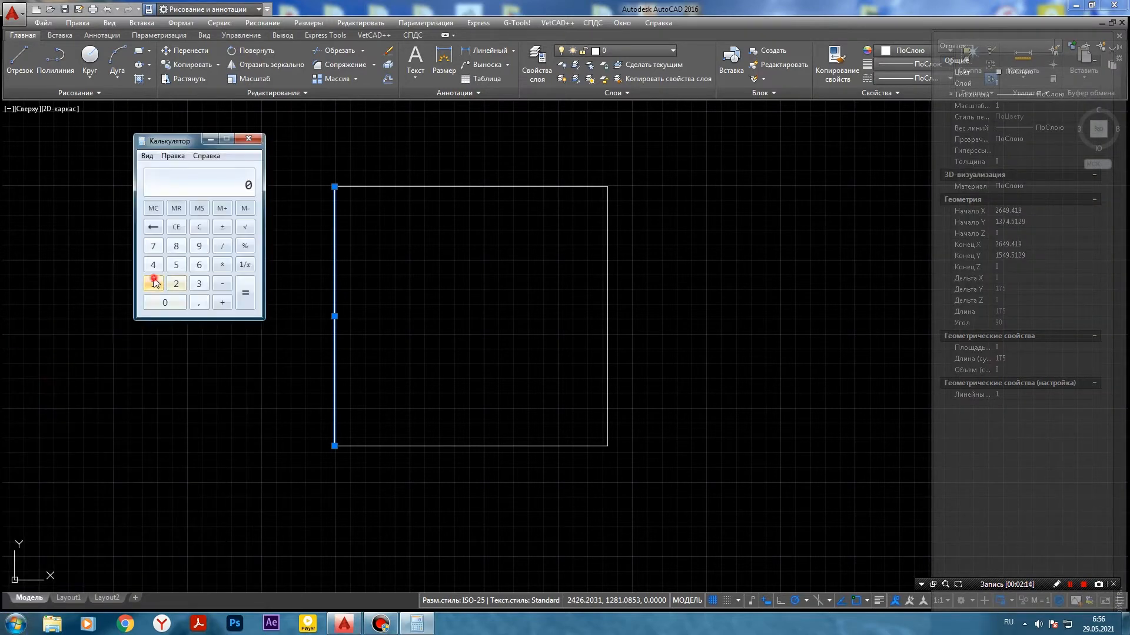
double_click(152, 248)
click(154, 247)
click(177, 266)
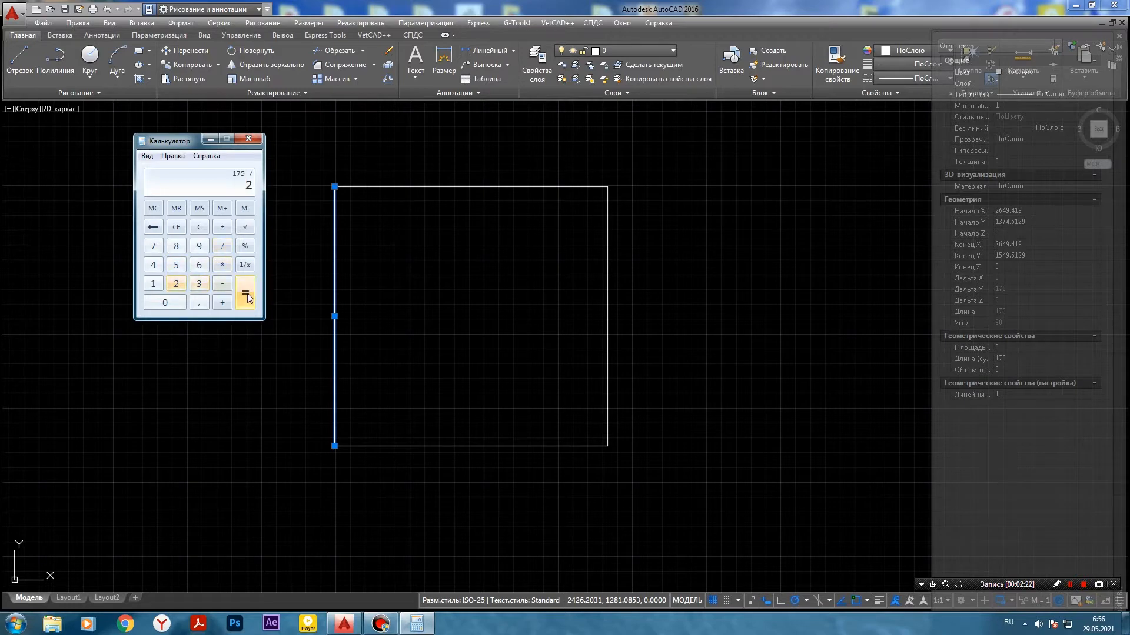
click(316, 179)
- Draw a line 87.5 down the rectangle's left edge from its upper corner, continuing horizontally about 263 across and beyond the right edge
click(20, 60)
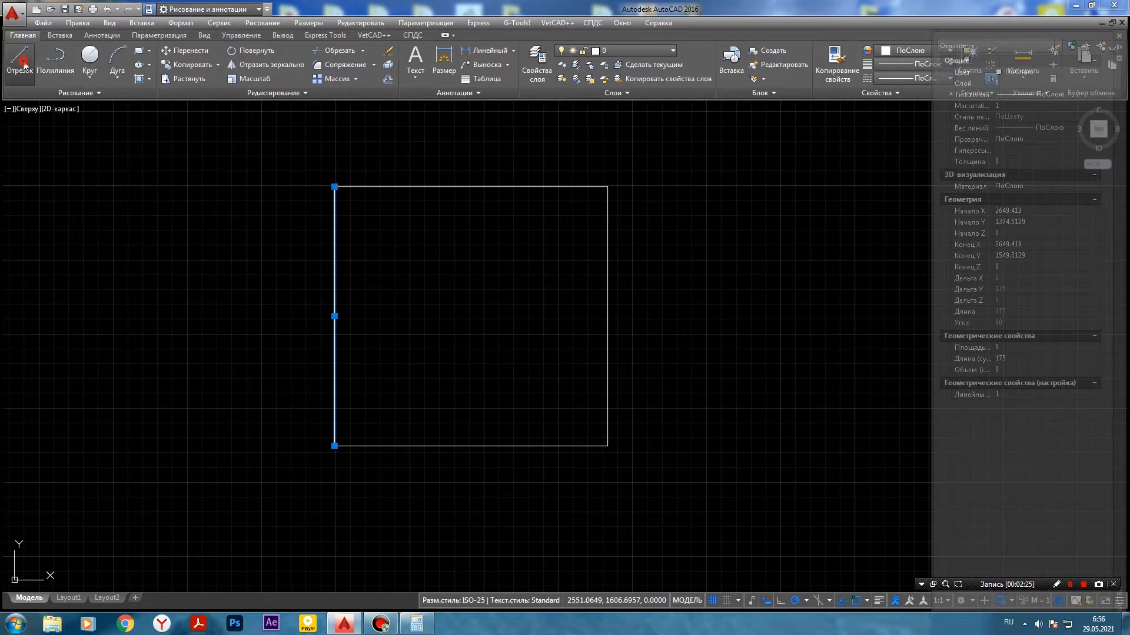
click(334, 187)
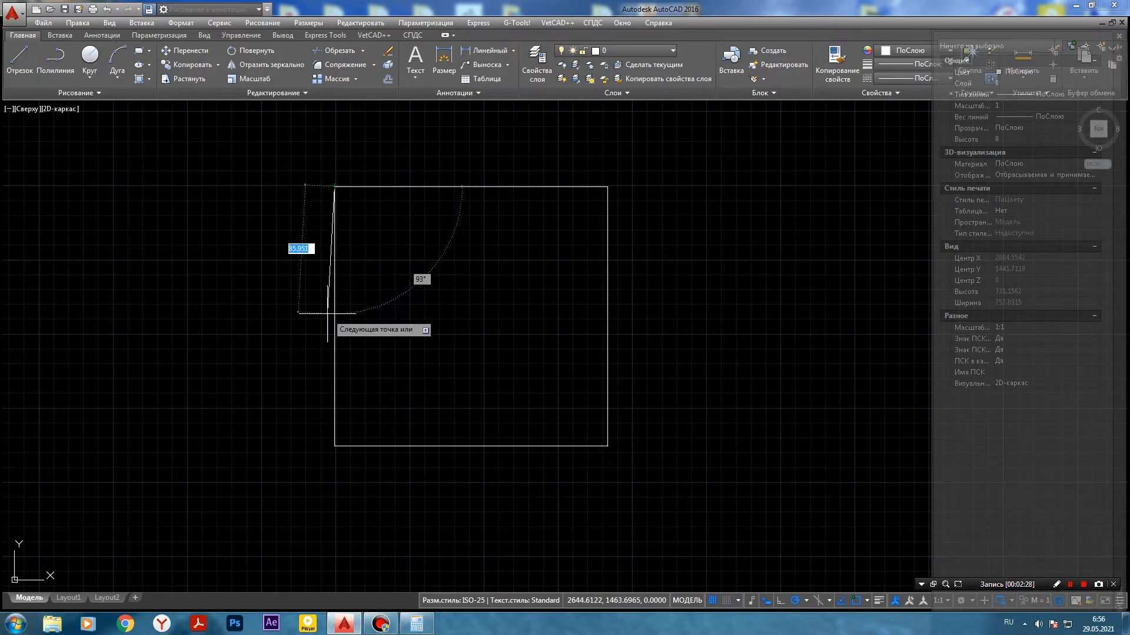
text(8)
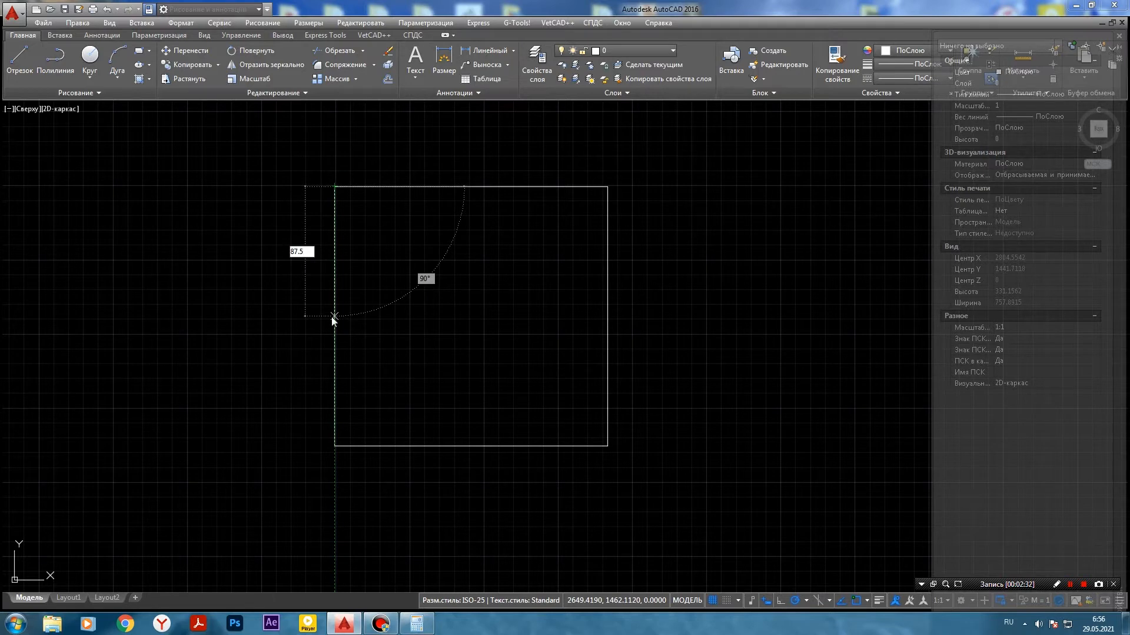
text(7.5)
key(Return)
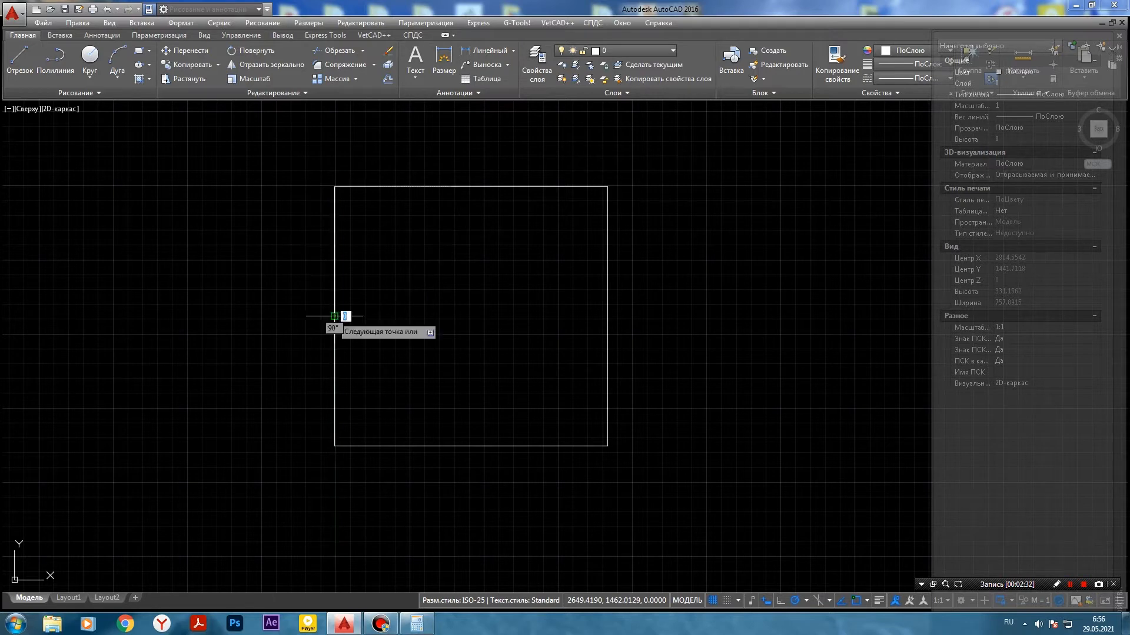
click(724, 316)
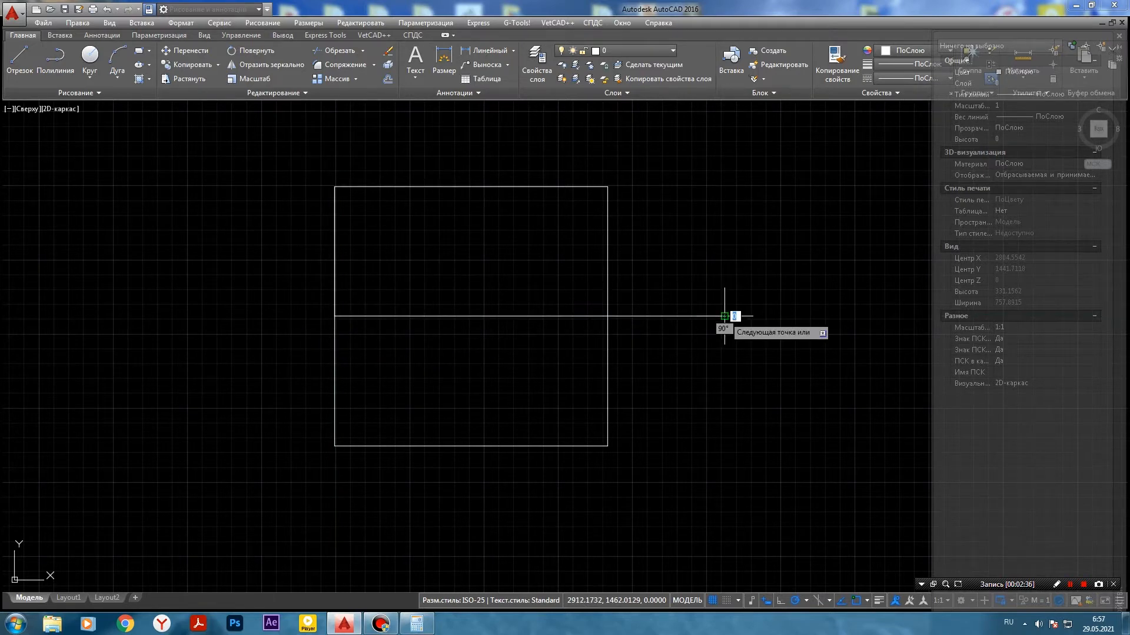
key(Escape)
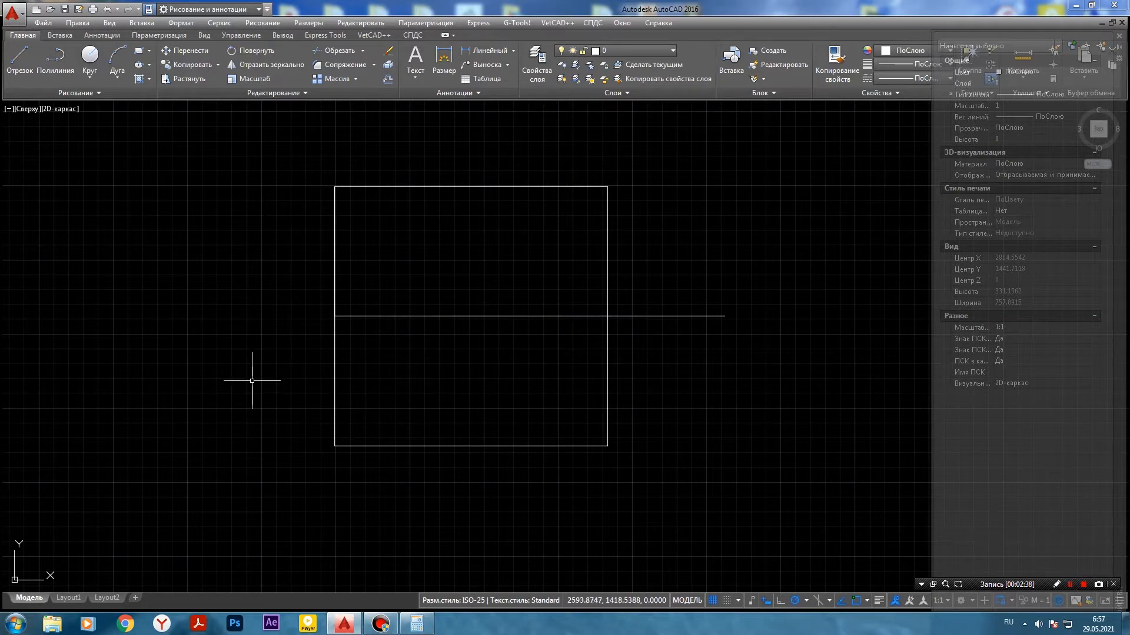
- Draw a line 80 along the rectangle's top edge from its upper-left corner, continuing vertically down to the bottom edge
click(20, 63)
click(334, 187)
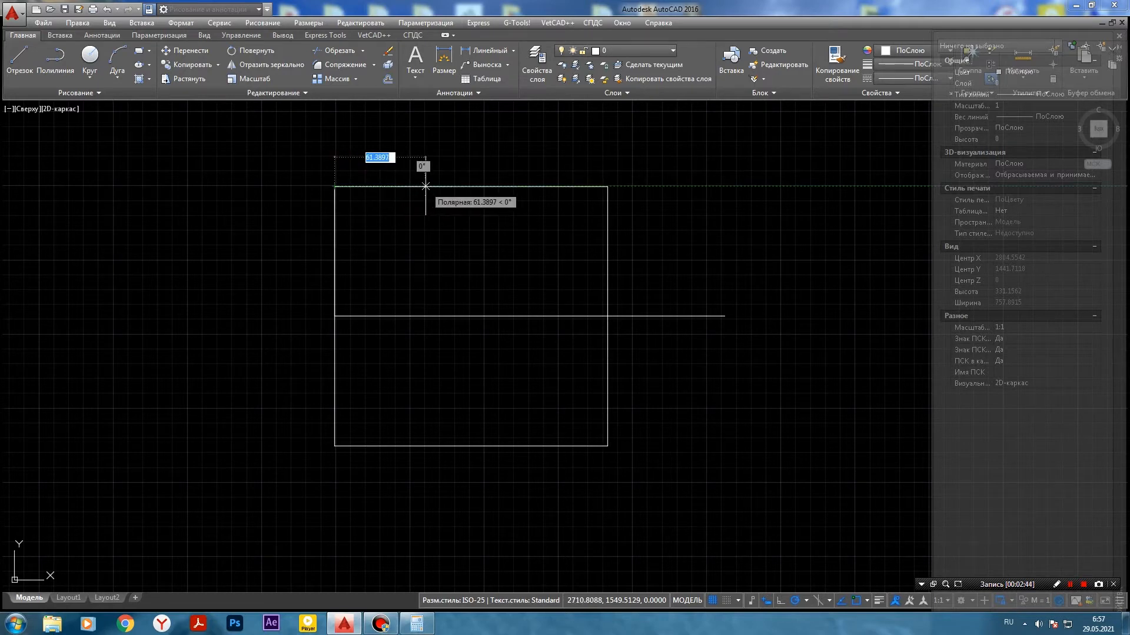
text(80)
key(Return)
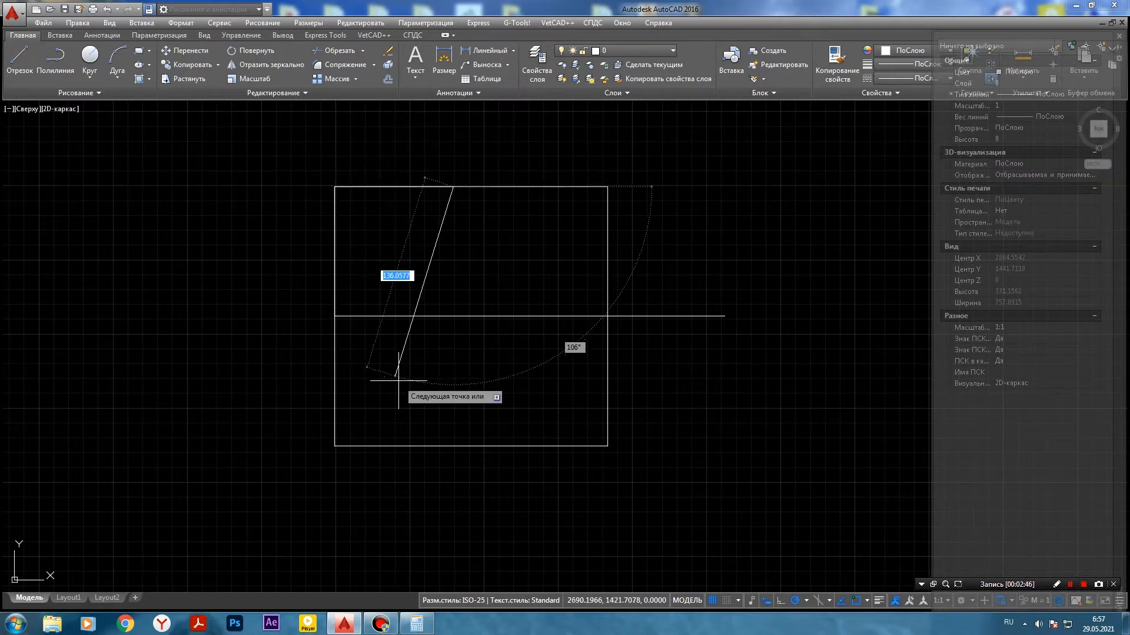
click(453, 446)
key(Escape)
middle_drag(496, 354, 439, 316)
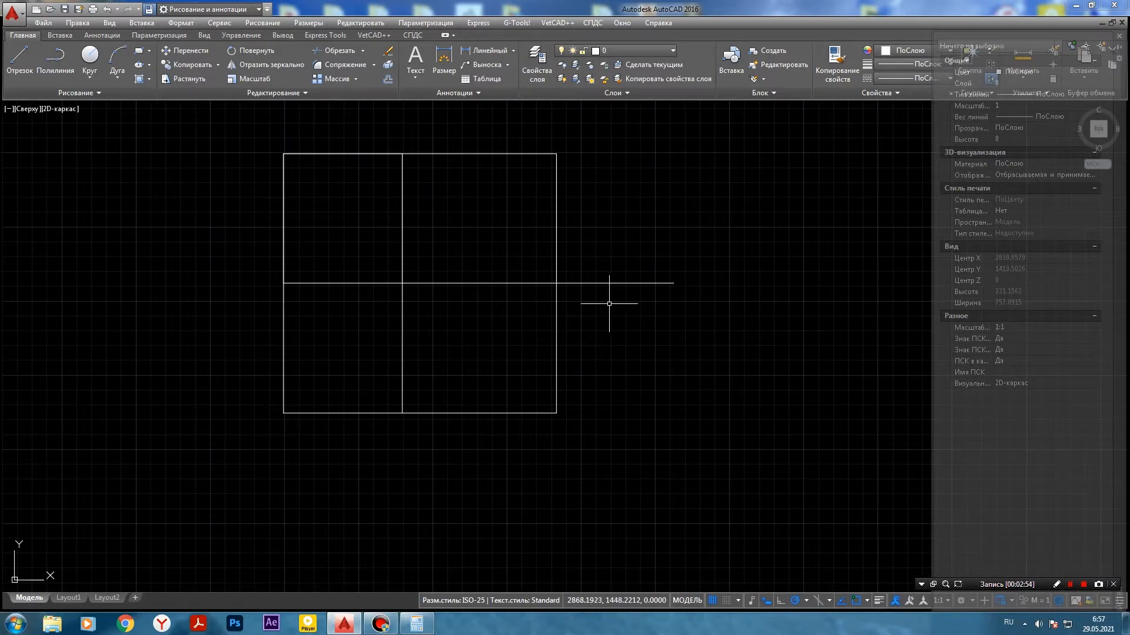
- Draw a 50 by 20 rectangular tab outward from the right edge with lines, starting 10 above the mid-height line
click(20, 57)
click(556, 283)
text(10)
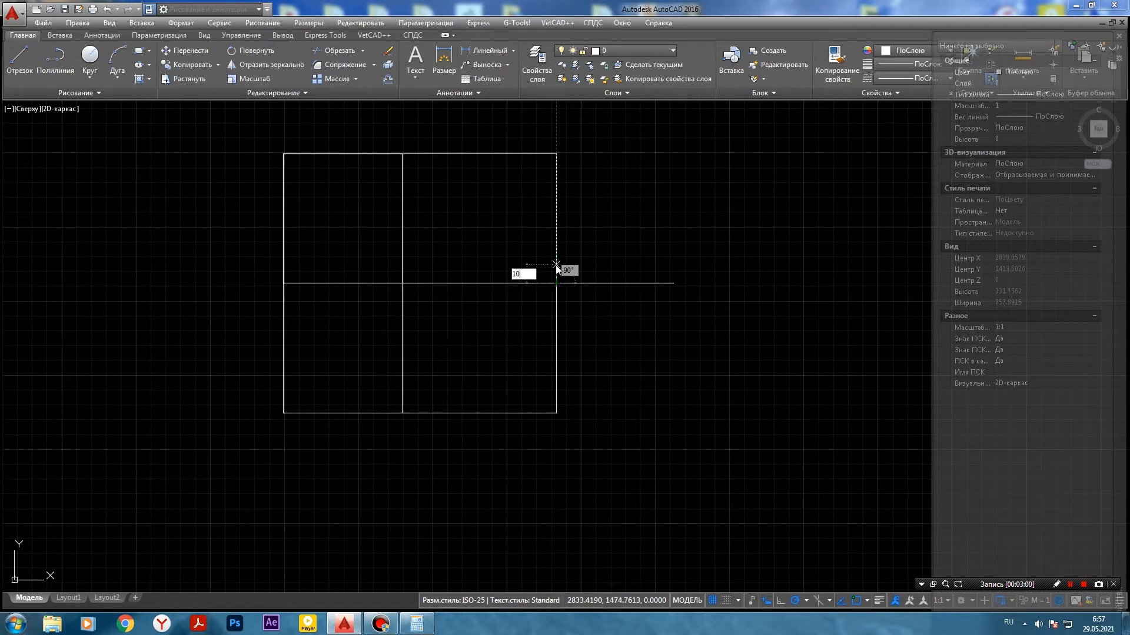
key(Return)
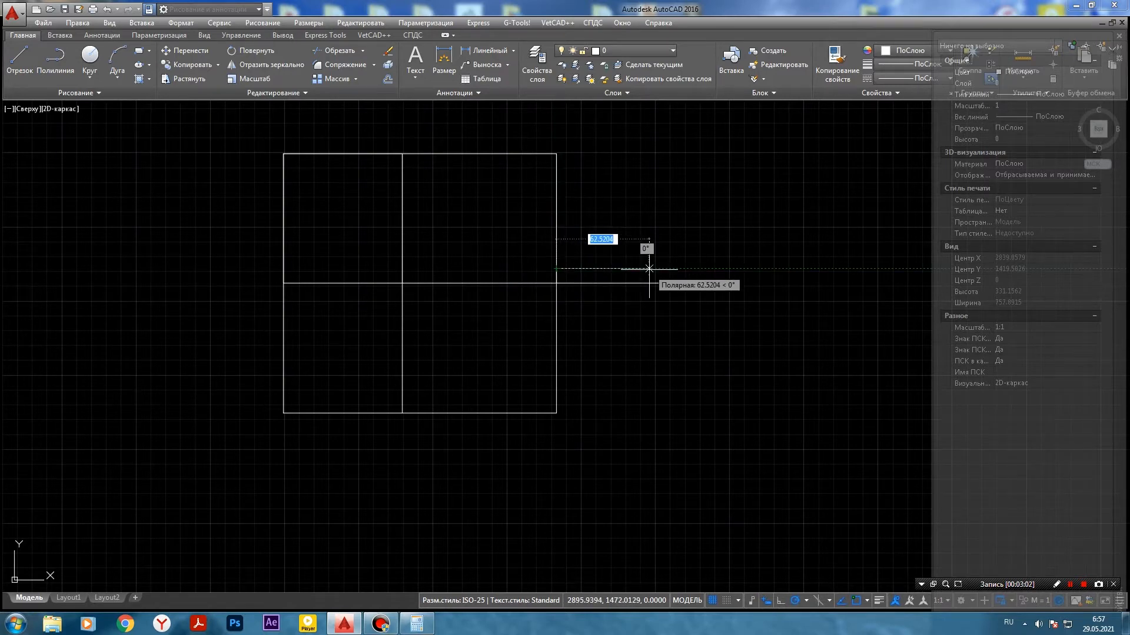
text(50)
key(Return)
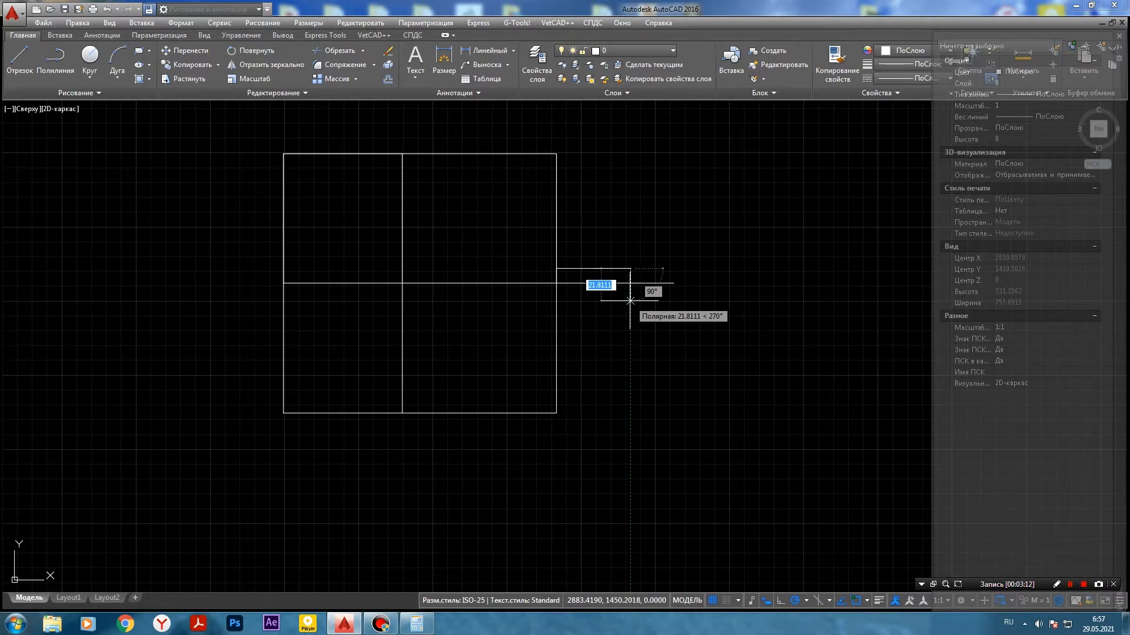
text(20)
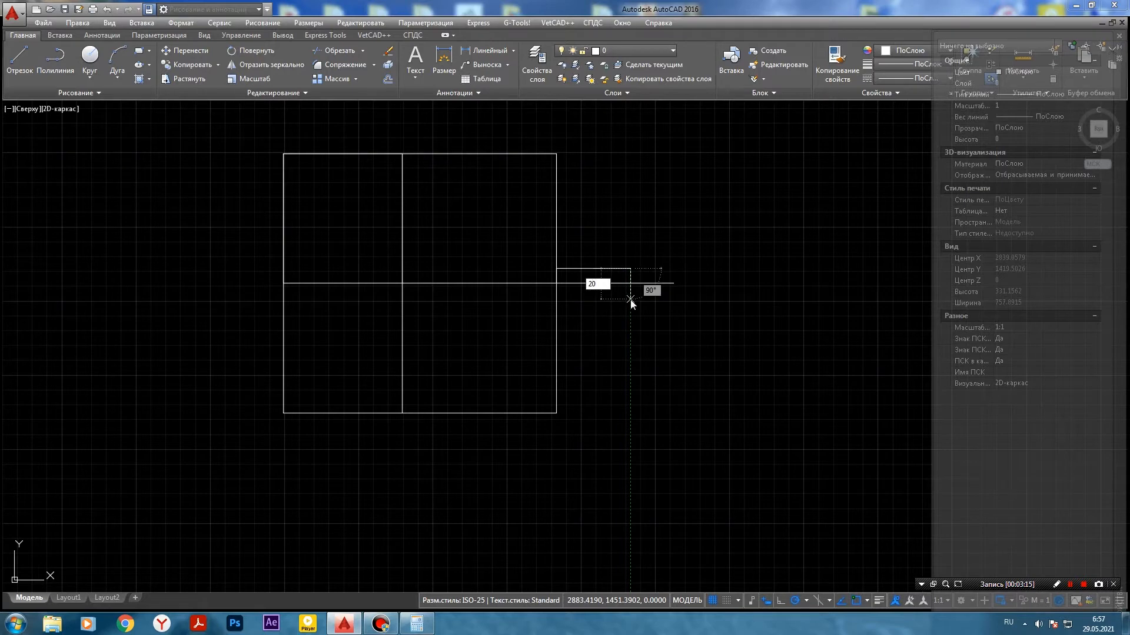
key(Return)
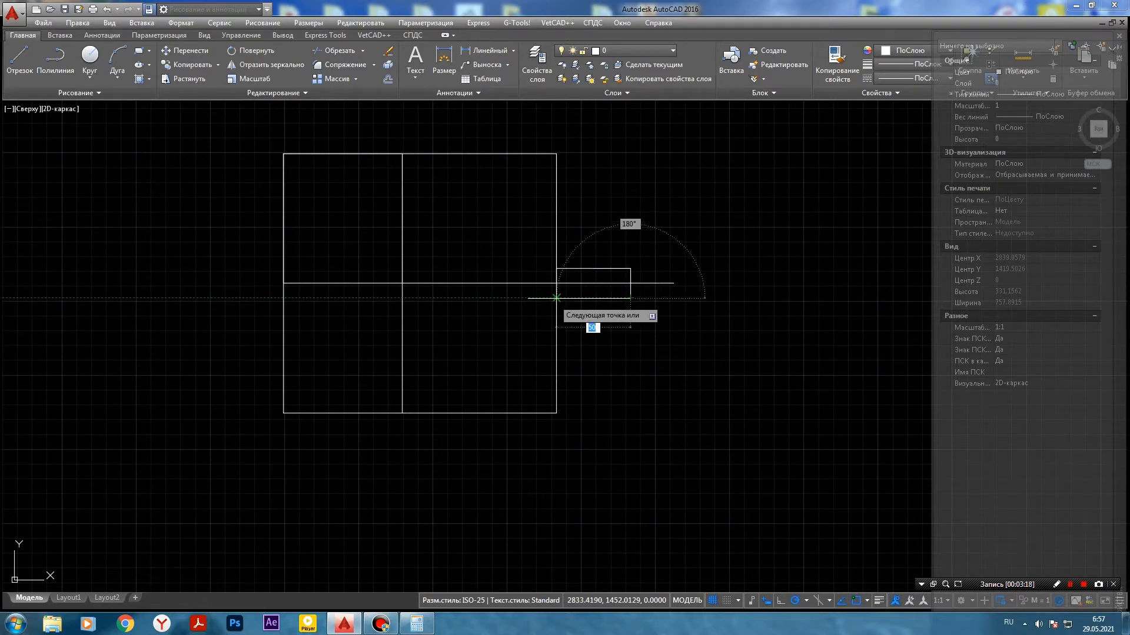
key(Return)
key(Return)
- Draw a line 40 inward along the mid-height line from the left edge, continuing vertically up beyond the rectangle's top edge
scroll(595, 325, up, 2)
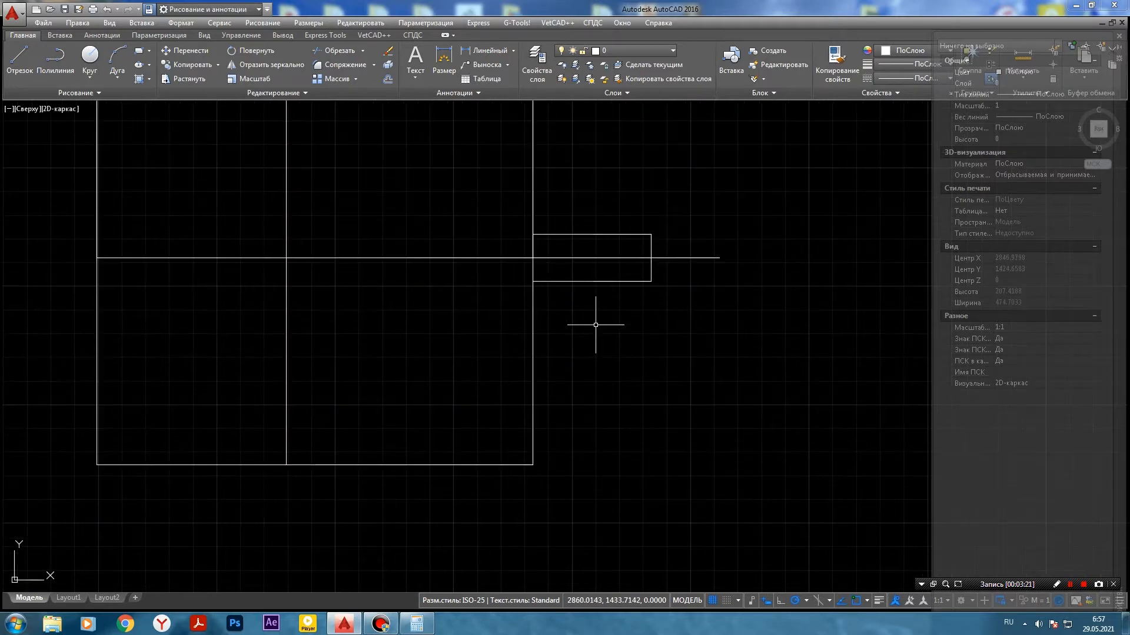
scroll(581, 324, up, 2)
scroll(577, 325, down, 4)
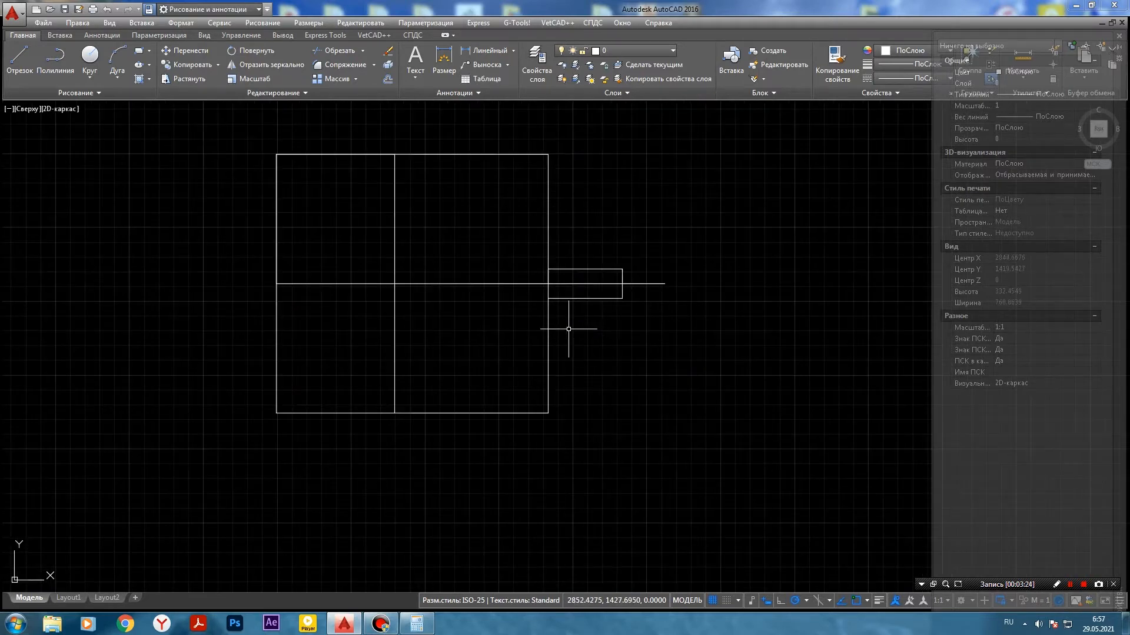
middle_drag(387, 254, 469, 265)
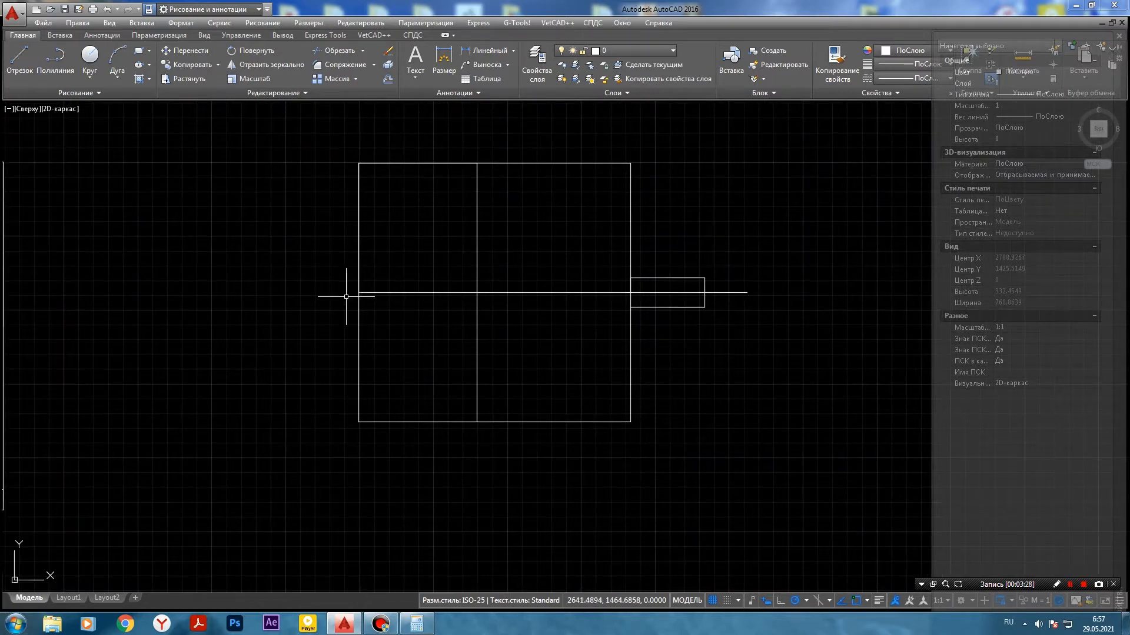
click(20, 57)
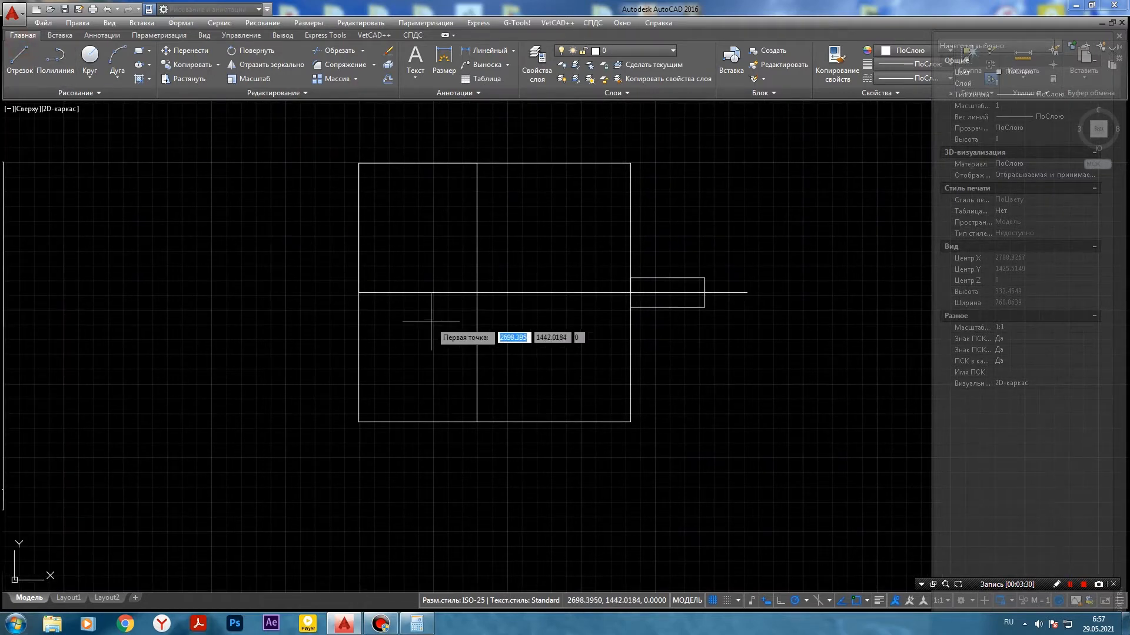
click(358, 292)
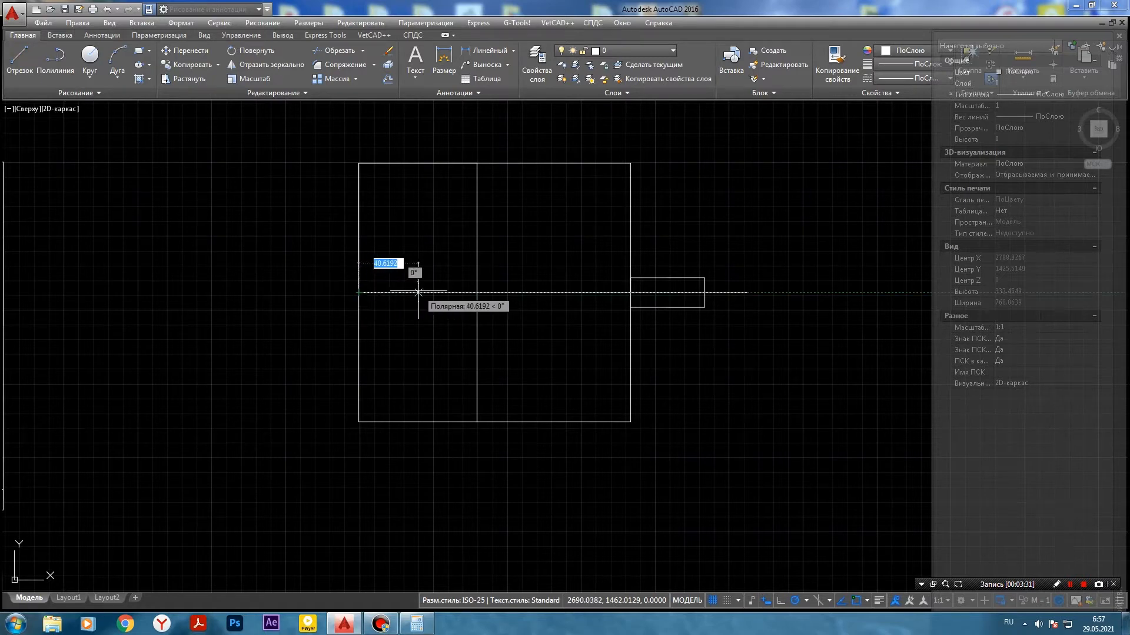
text(40)
key(Return)
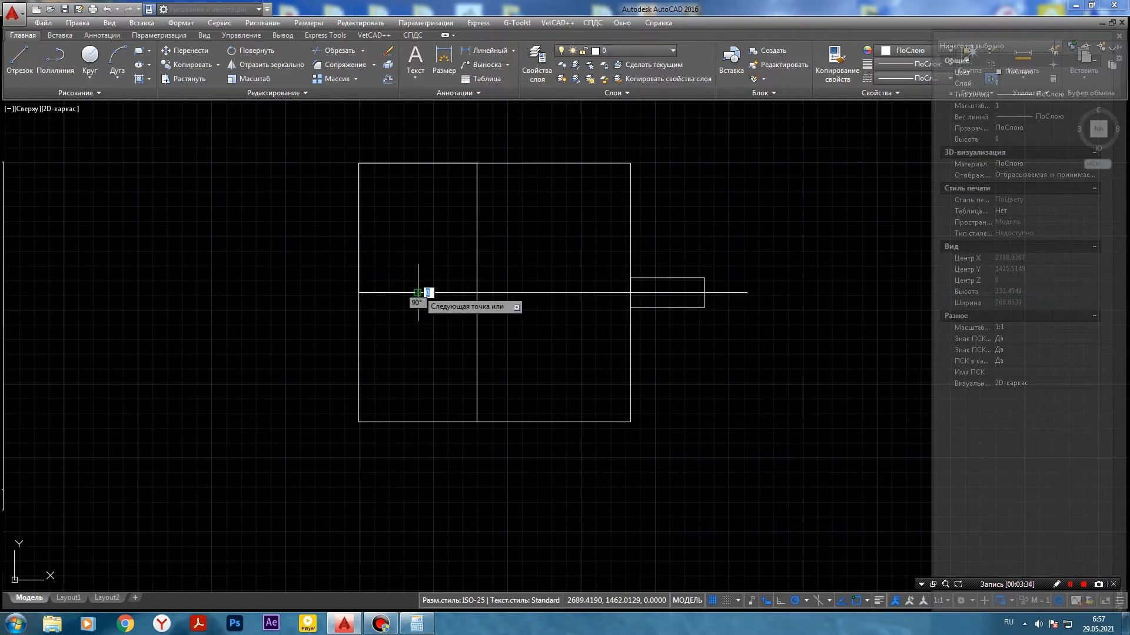
click(418, 136)
key(Return)
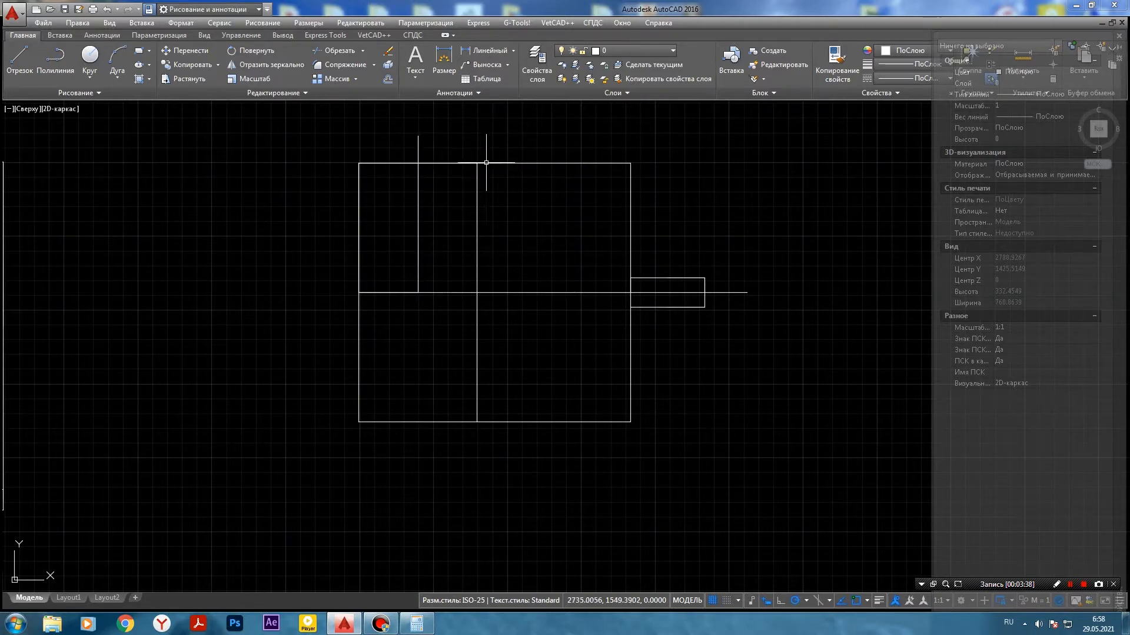
- Draw a 60-long horizontal line centred on the new vertical, 25 above the mid-height line, using segments of 25, 30 and 60
middle_drag(414, 225, 386, 277)
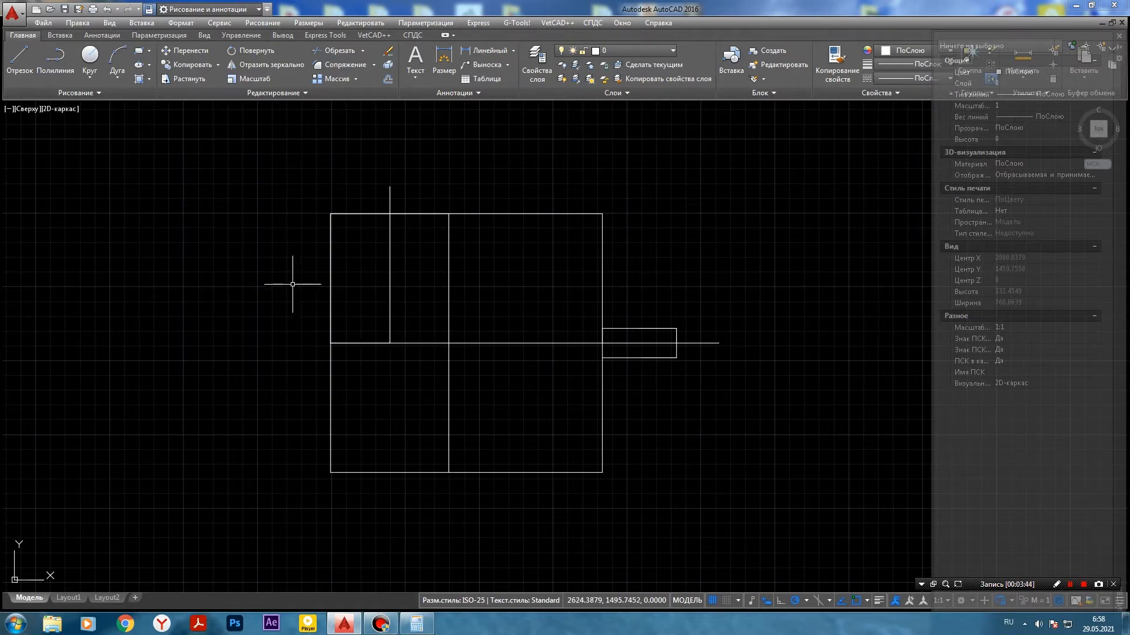
click(26, 58)
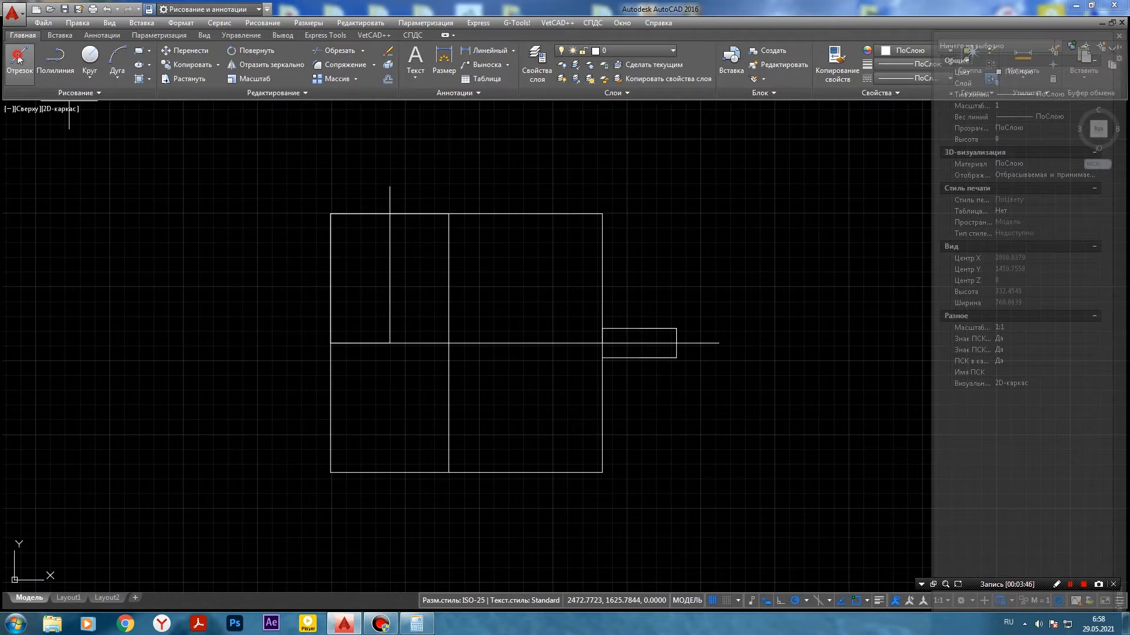
click(389, 343)
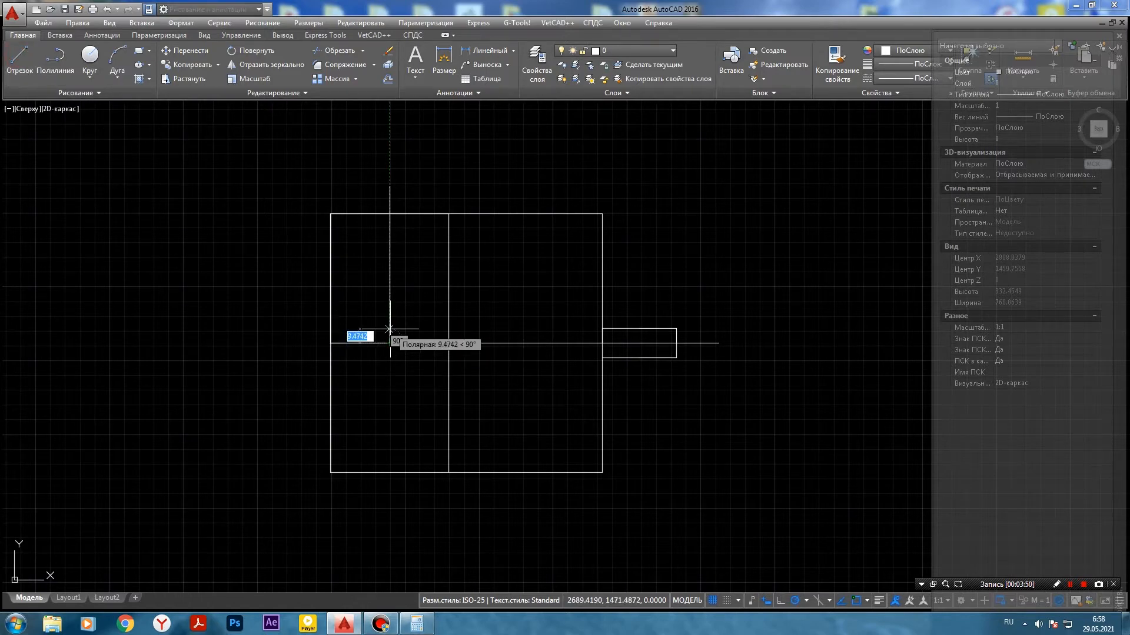
text(25)
key(Return)
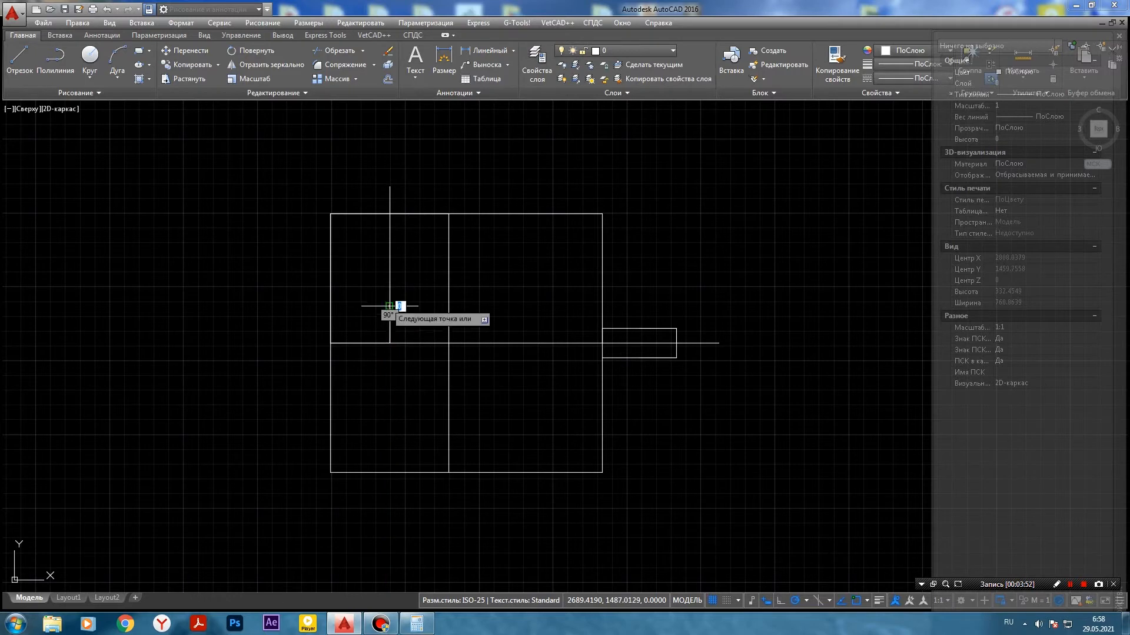
text(3)
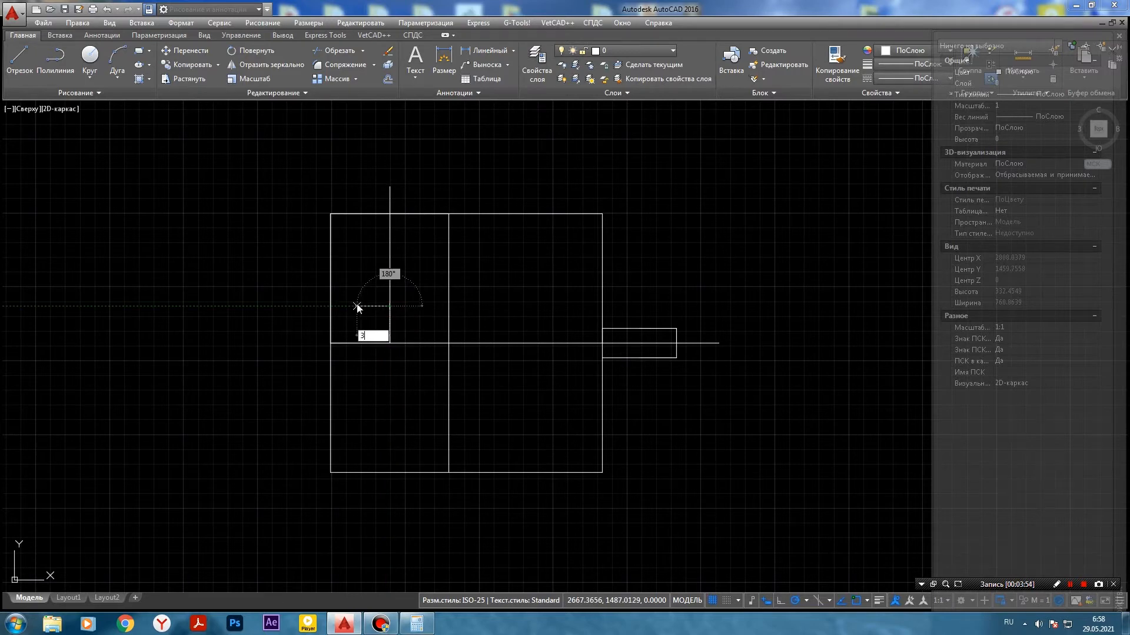
text(0)
key(Return)
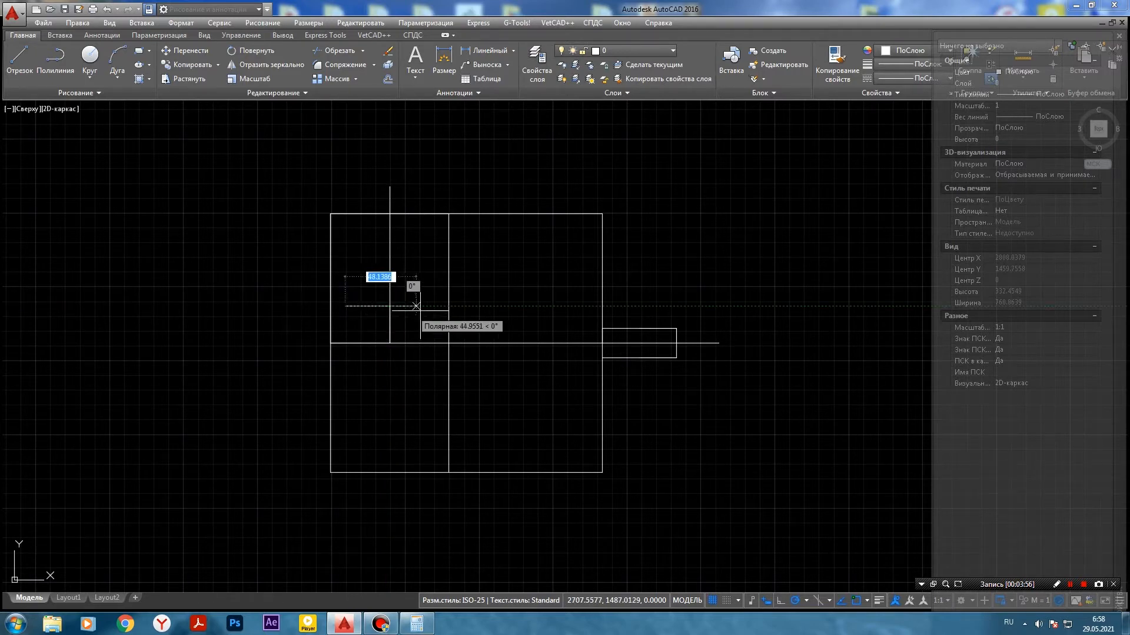
text(60)
key(Return)
key(Escape)
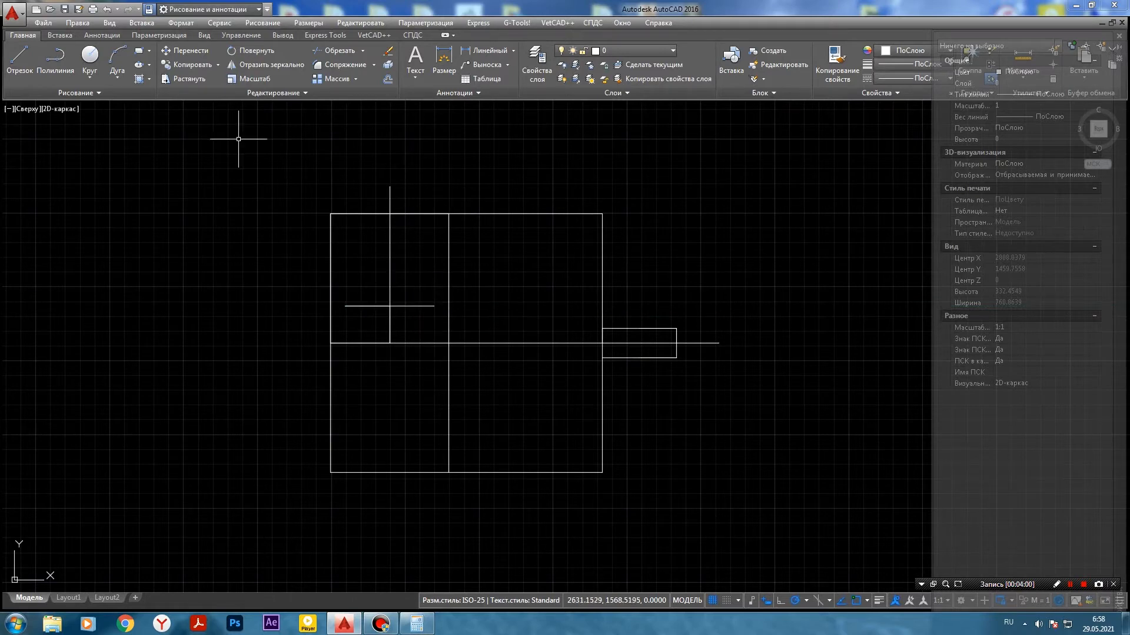
- Draw a second 60-long horizontal line centred on the same vertical, 25 above the first one, offsetting 30 to its left end
click(19, 59)
click(389, 305)
text(2)
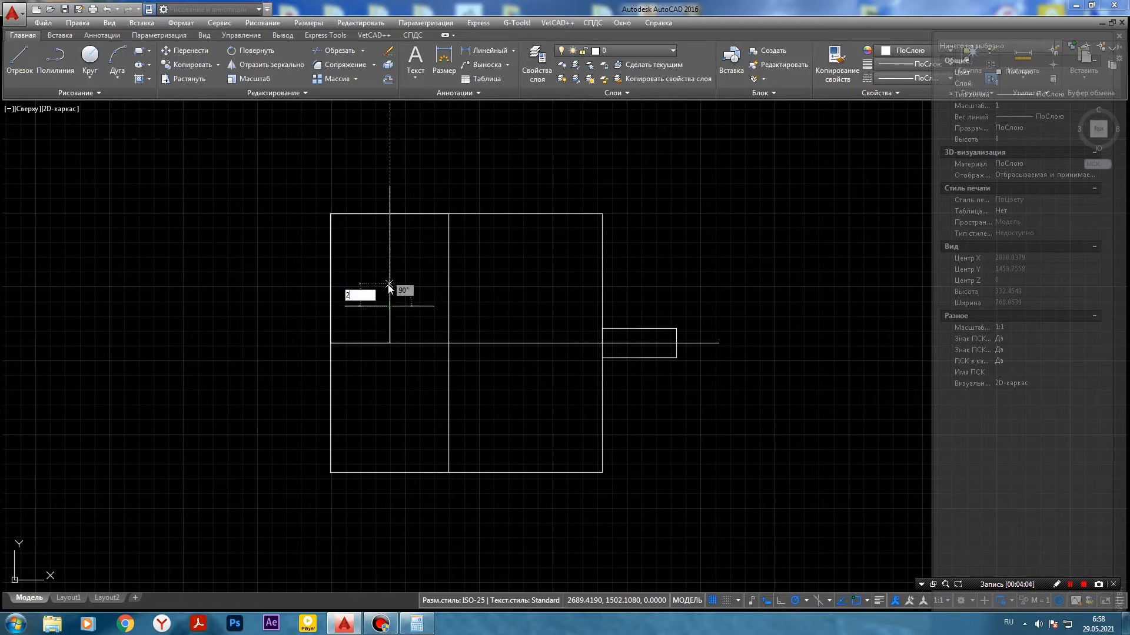
text(5)
key(Return)
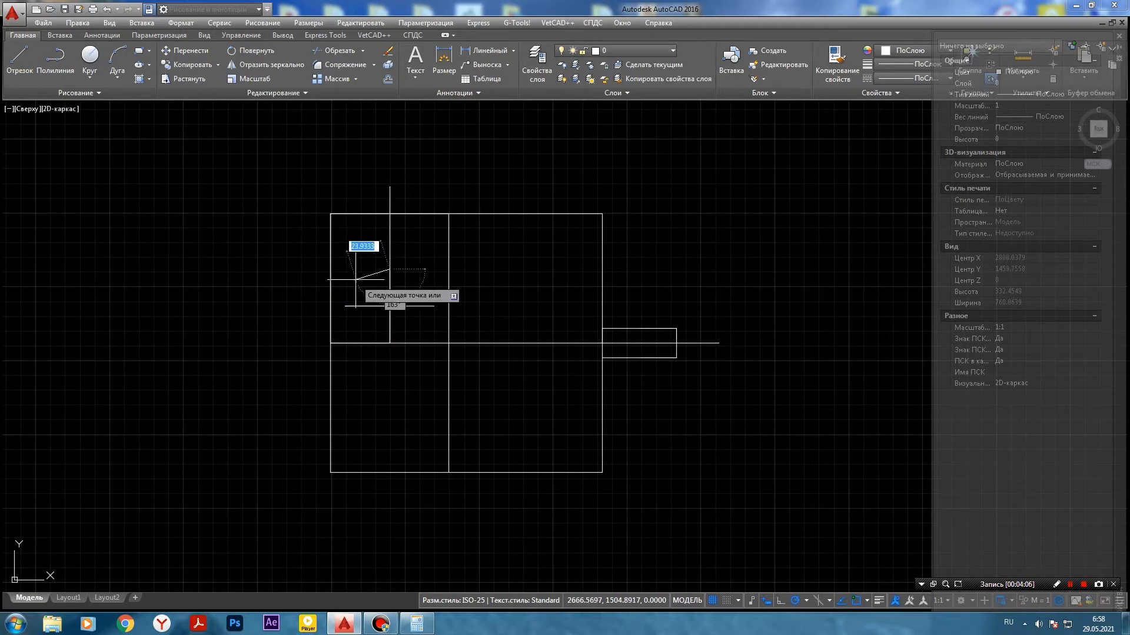
text(2)
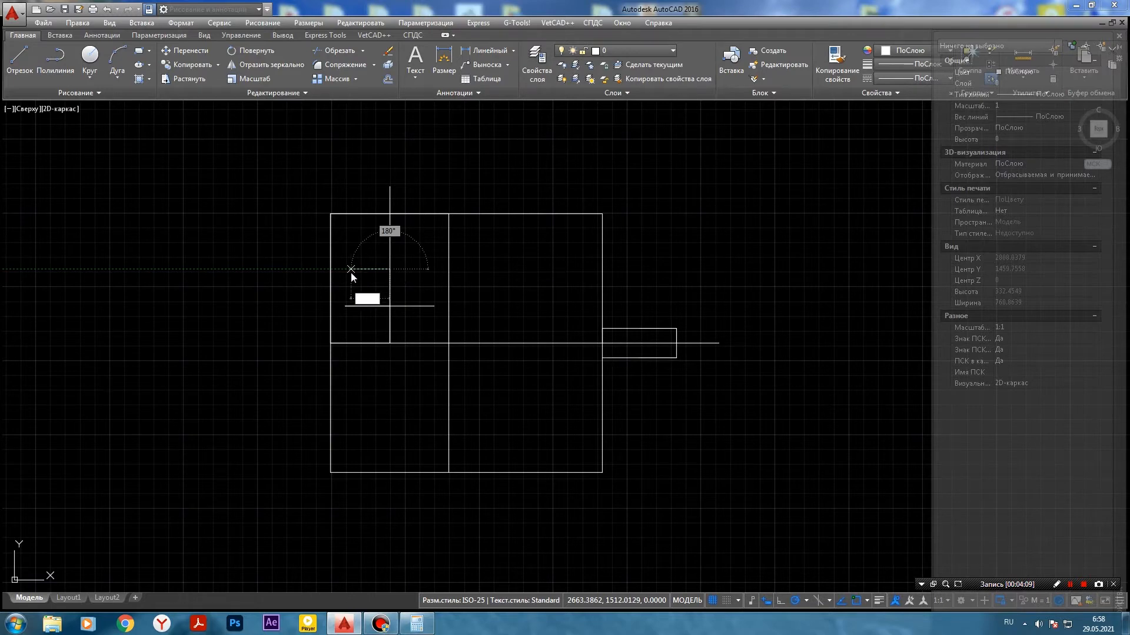
text(0)
key(Return)
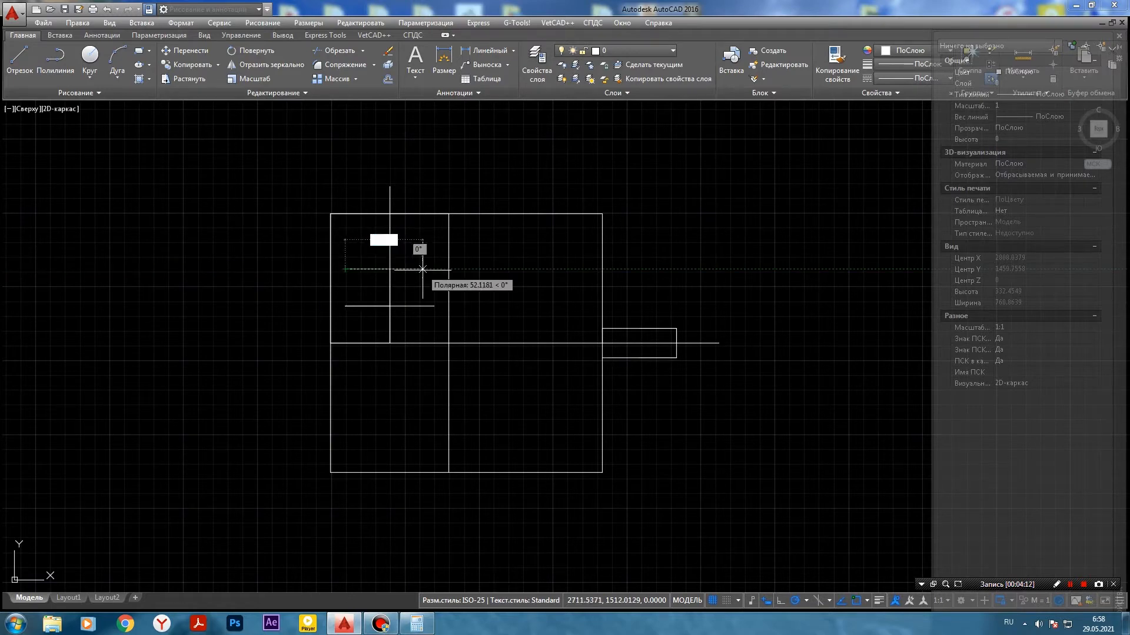
text(60)
key(Return)
key(Return)
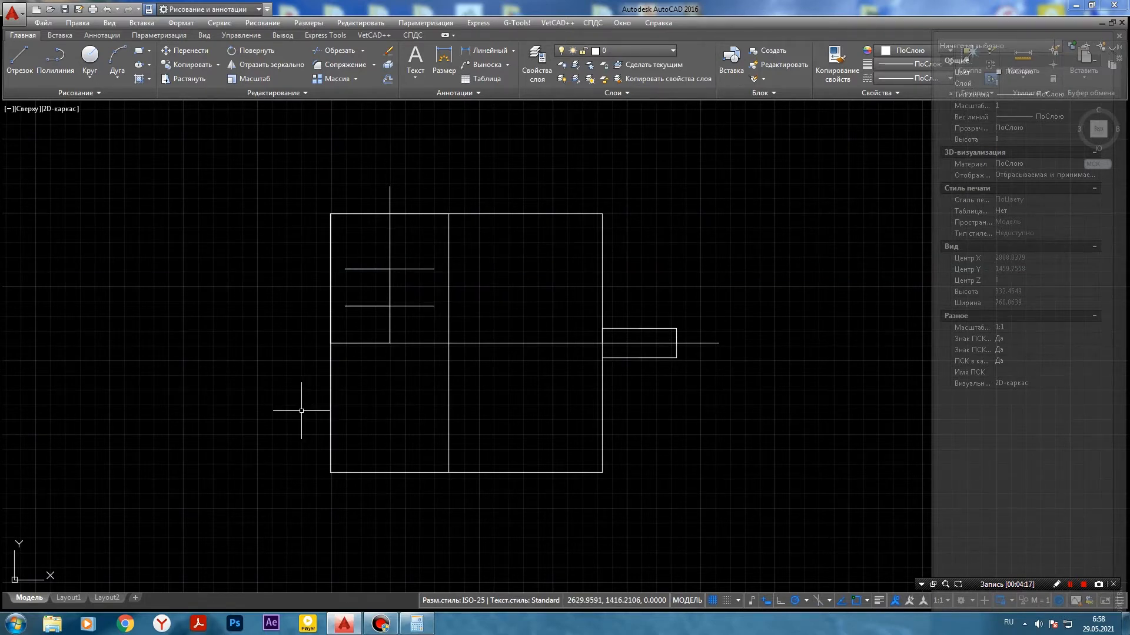
- Draw a 60-long horizontal line along the mid-height line, centred on the vertical and aligned with the two lines above it
click(20, 60)
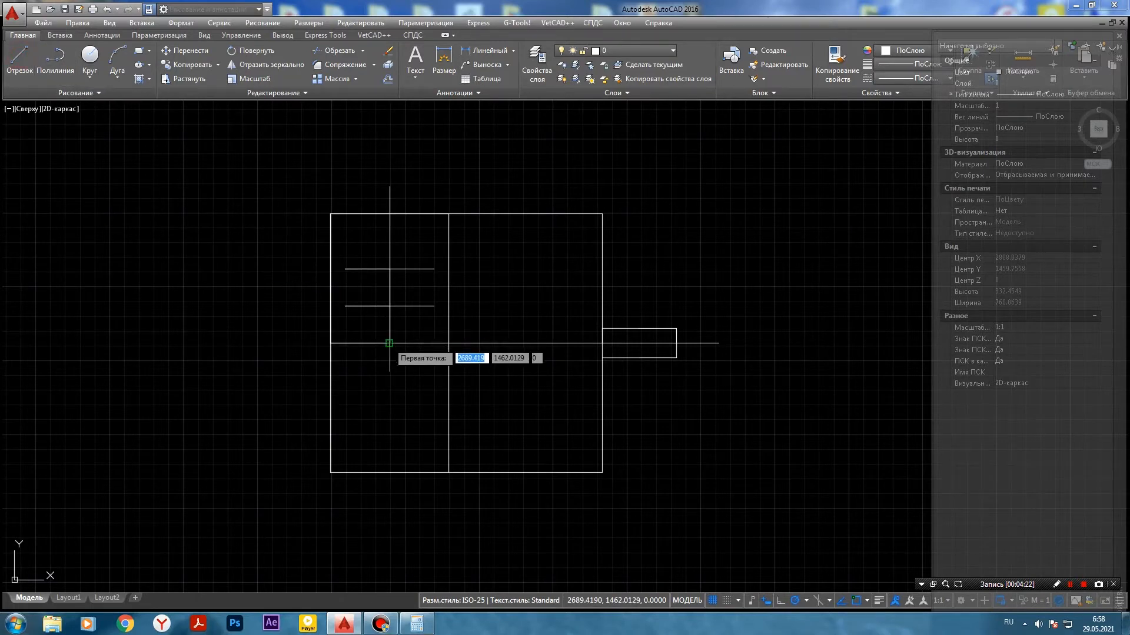
click(345, 343)
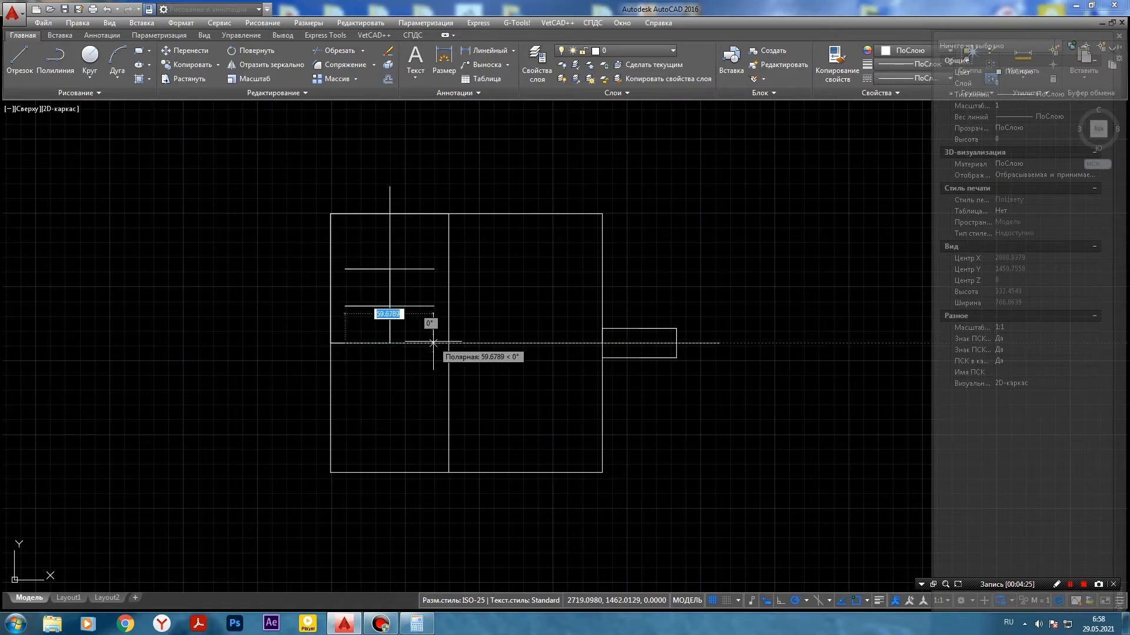
click(434, 342)
key(Escape)
- Draw a circle of radius 1 and move its centre onto the left end of the uppermost 60-long line
click(89, 55)
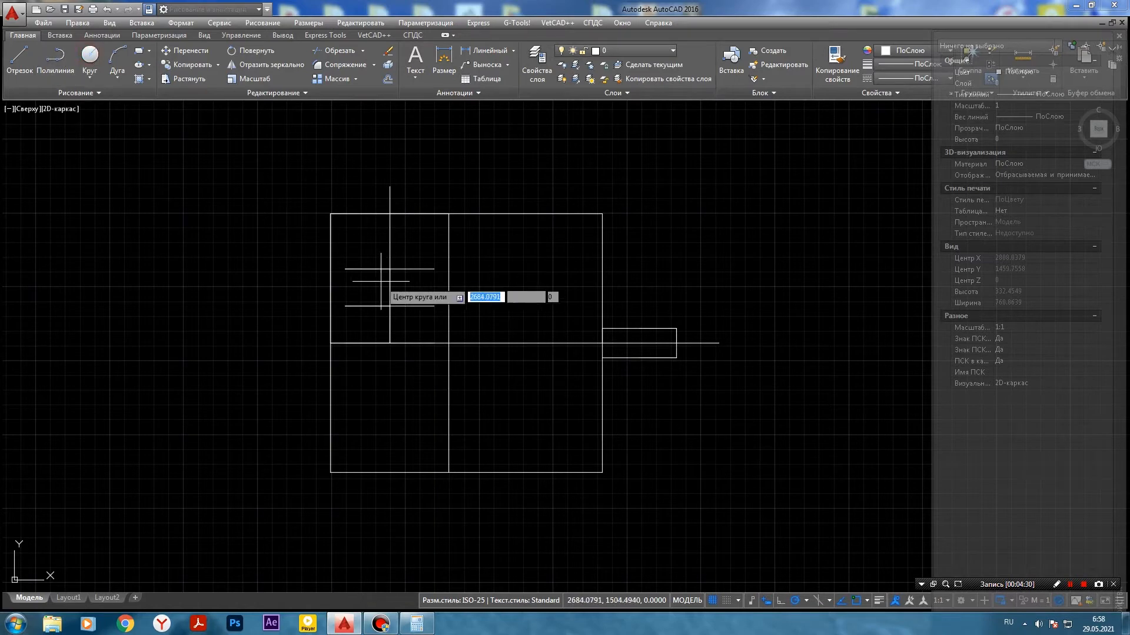
scroll(376, 274, up, 2)
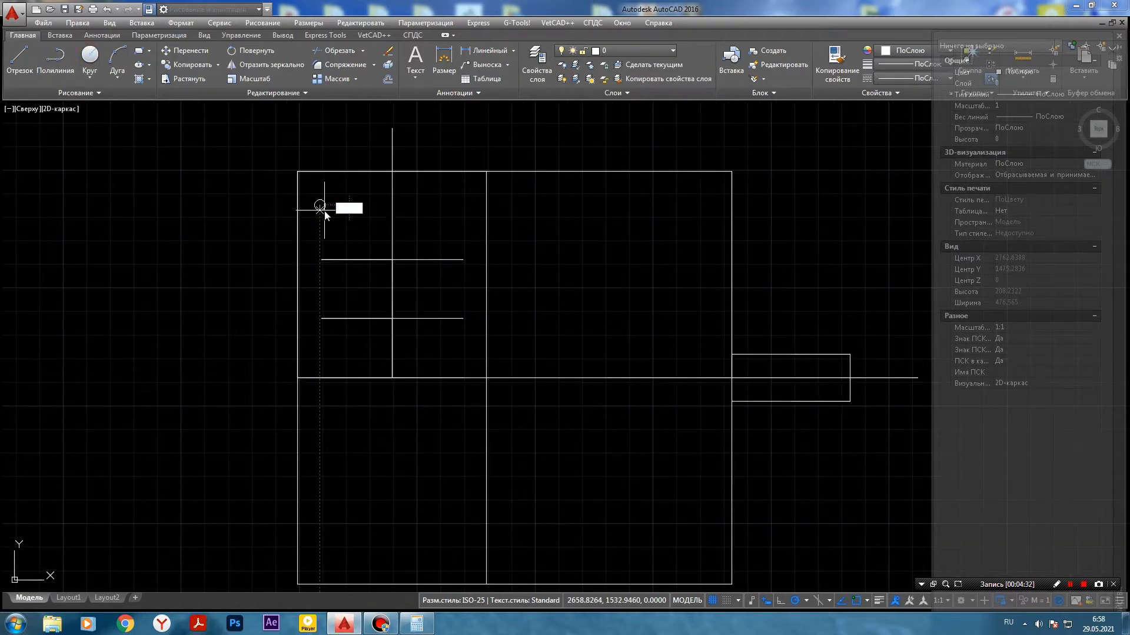
key(Return)
scroll(326, 209, up, 4)
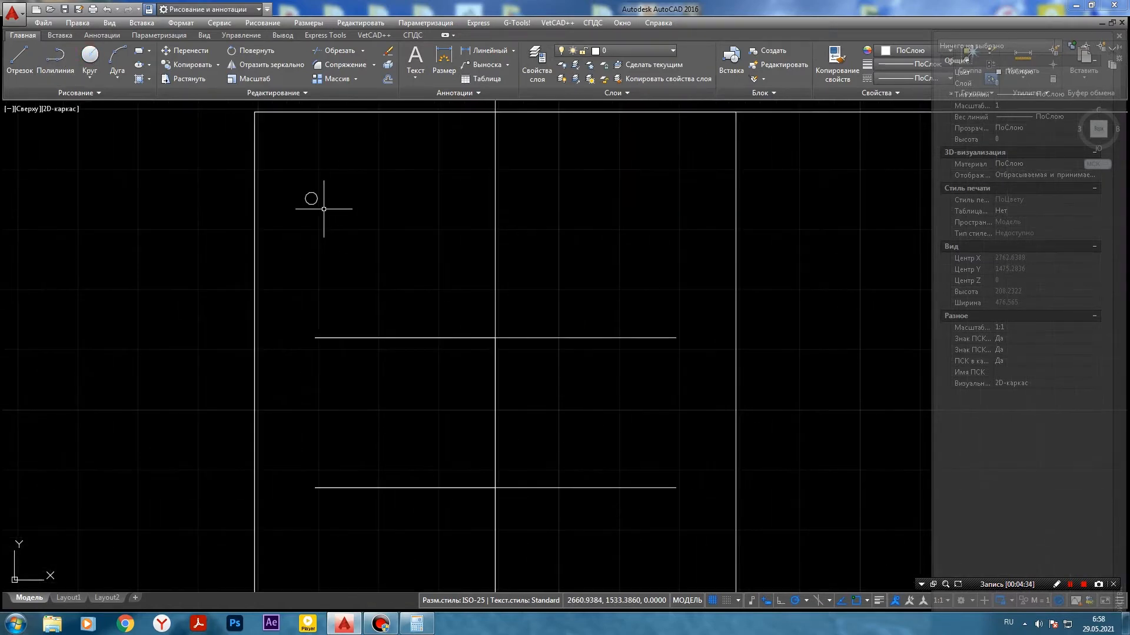
click(310, 194)
click(311, 198)
click(308, 338)
key(Escape)
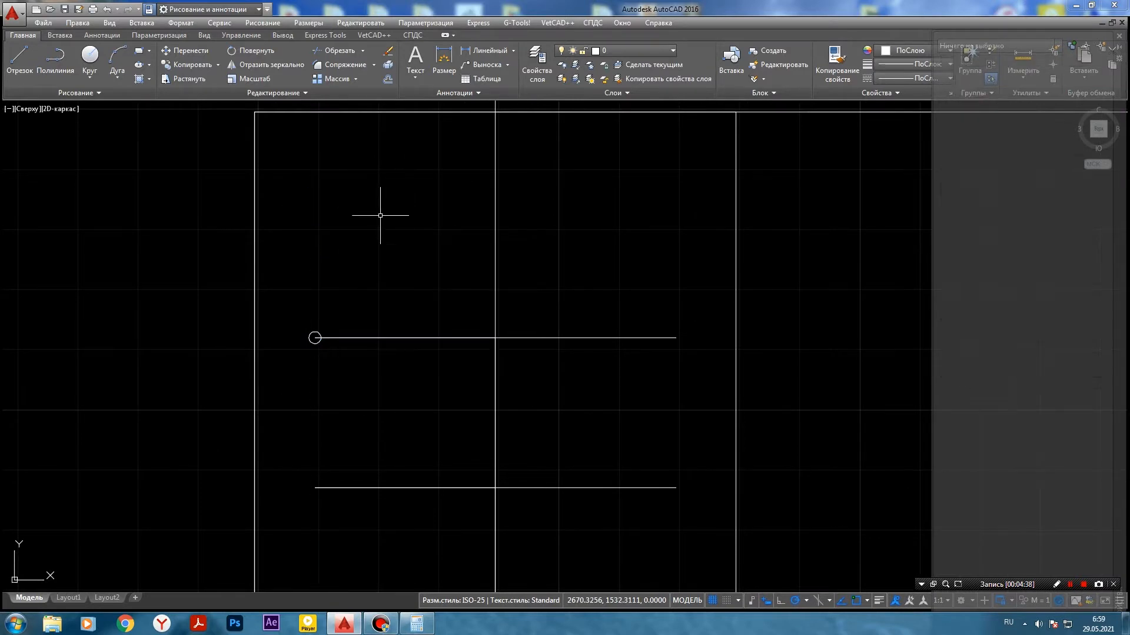
- Copy the radius 1 circle to the remaining ends of the three 60-long lines and delete the stray copy above the middle line
right_click(362, 237)
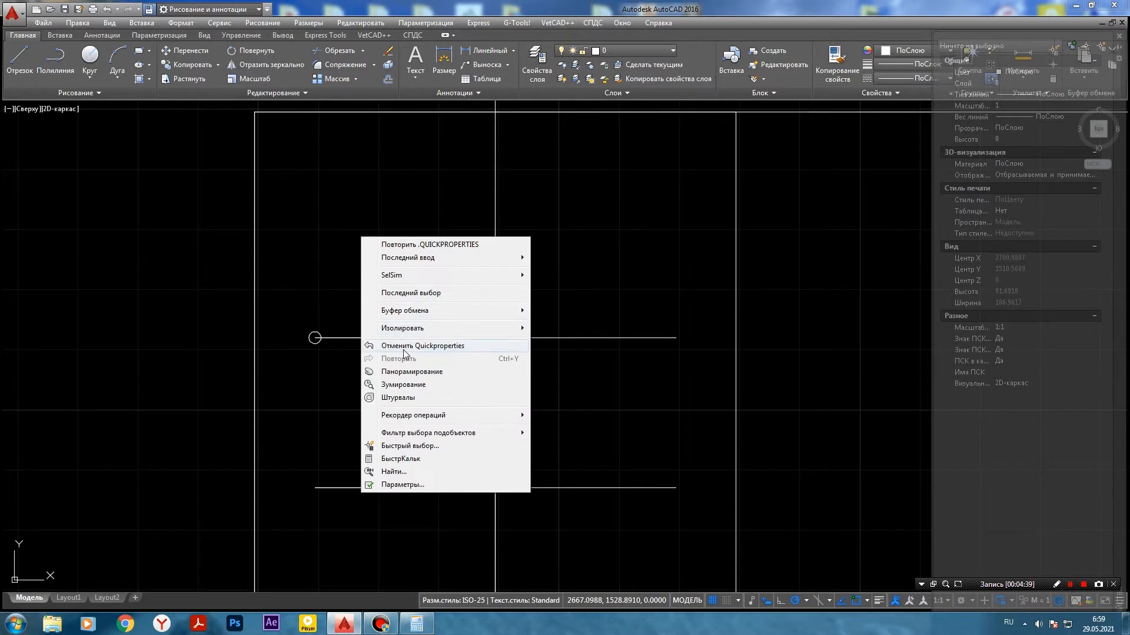
click(316, 210)
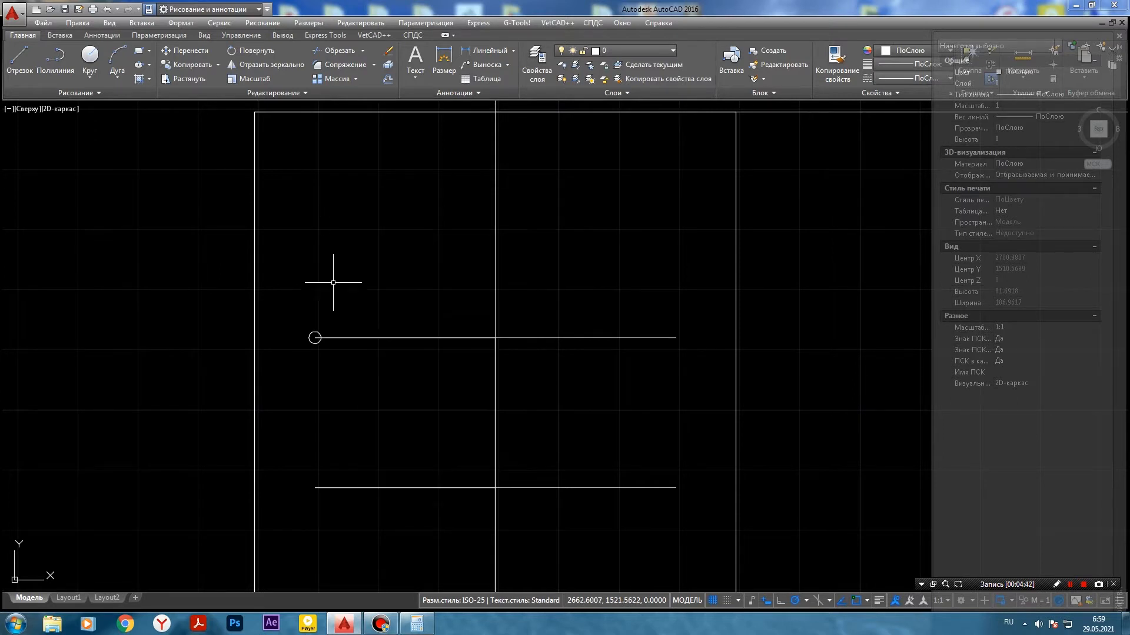
click(314, 338)
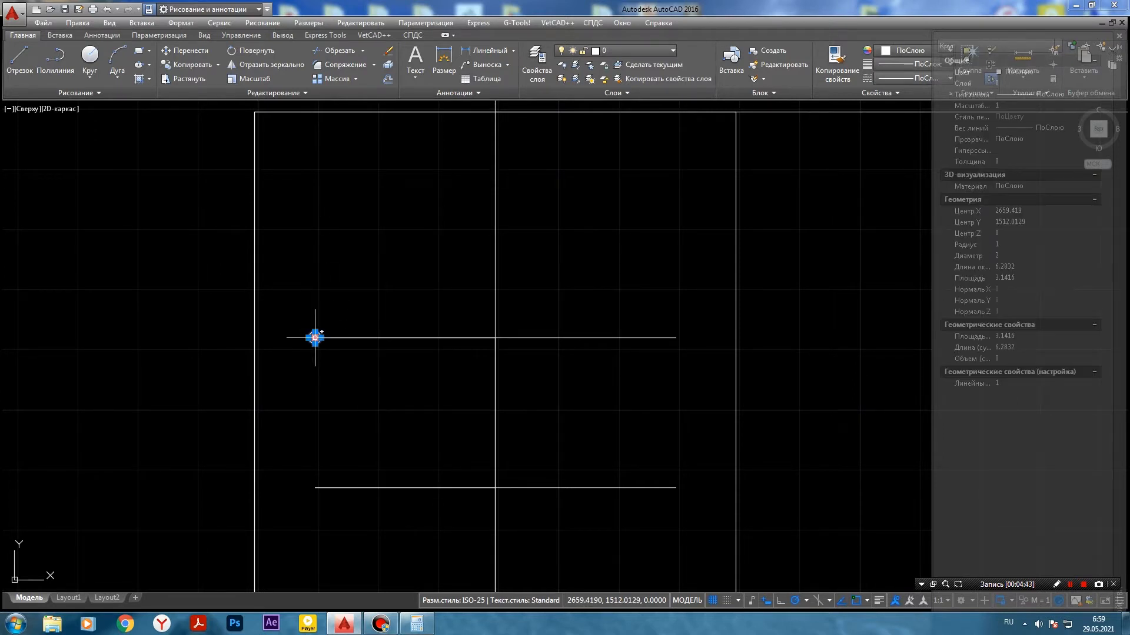
click(314, 337)
right_click(314, 338)
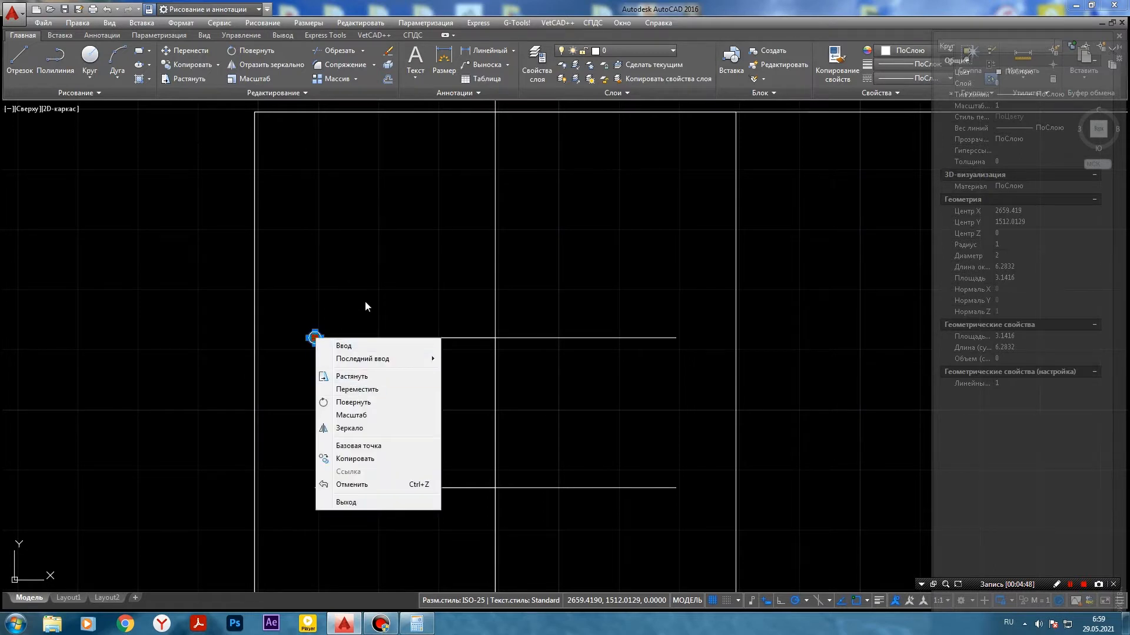
click(355, 458)
click(359, 458)
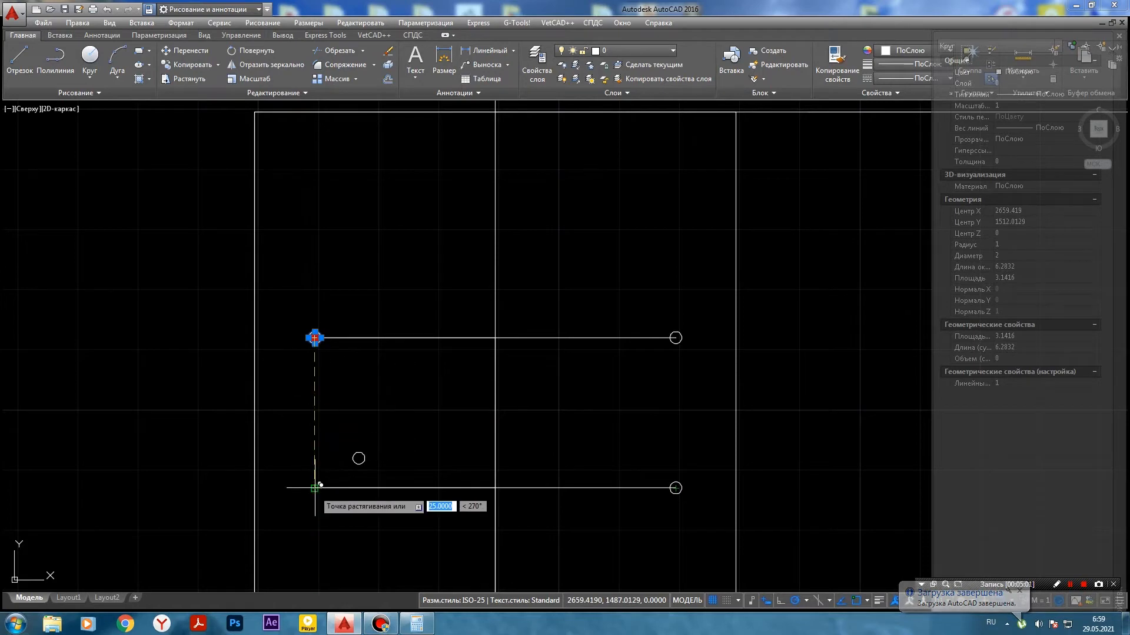
mouse_move(463, 463)
middle_down()
mouse_move(373, 235)
mouse_move(423, 190)
middle_up()
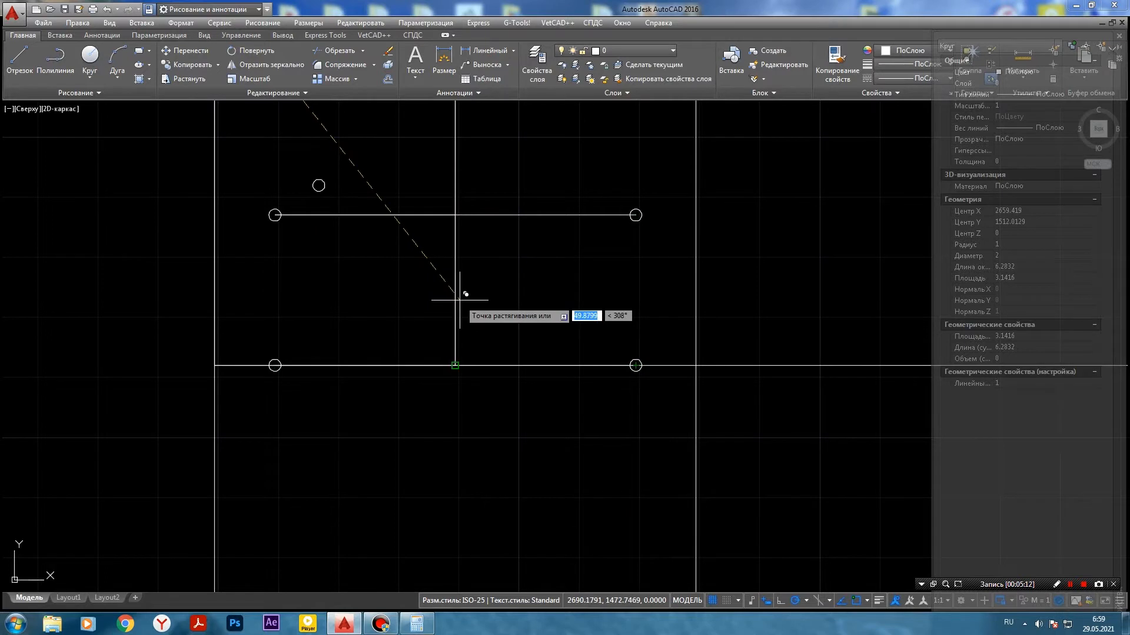
key(Escape)
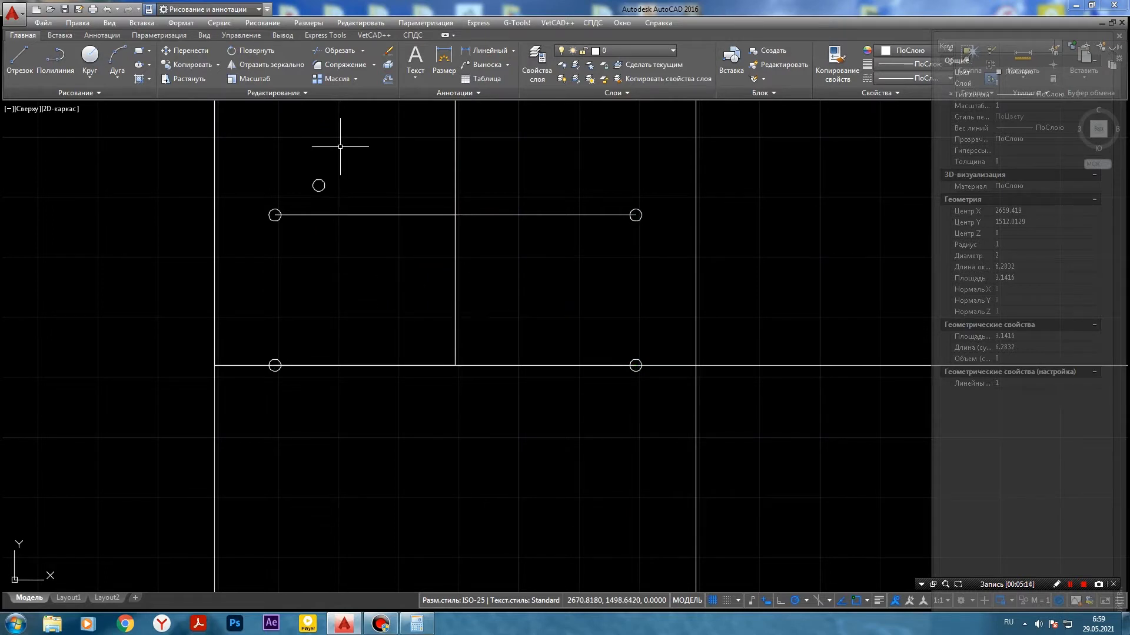
click(324, 186)
key(Delete)
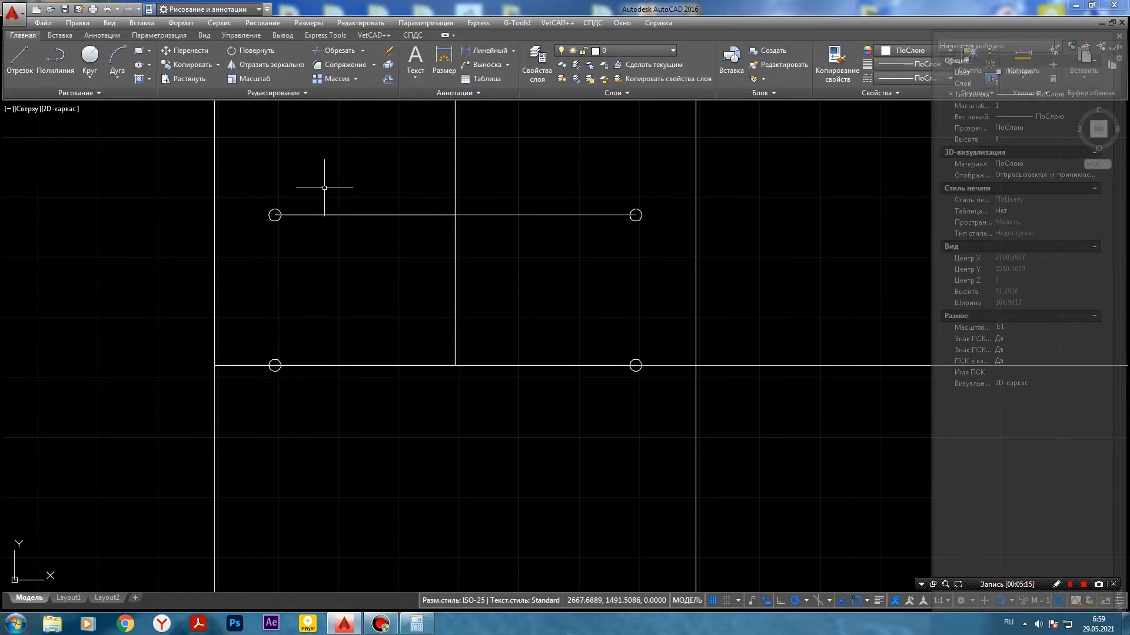
- Draw another circle of radius 1 and move its centre onto the empty left end of the uppermost 60-long line
scroll(324, 187, down, 2)
scroll(371, 265, down, 2)
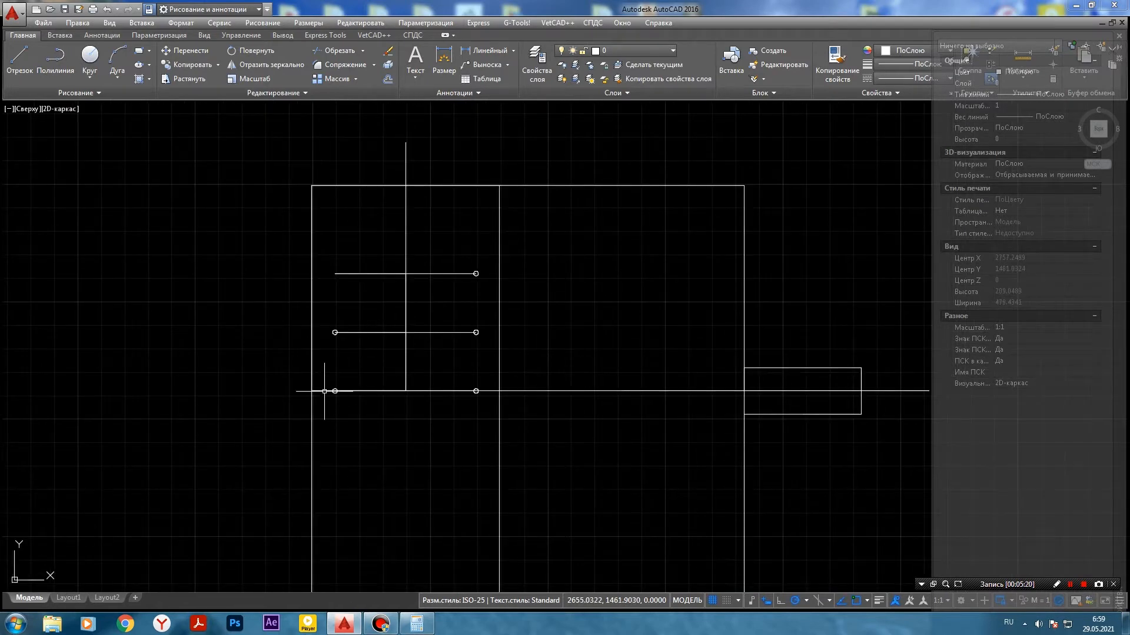
middle_drag(624, 309, 582, 333)
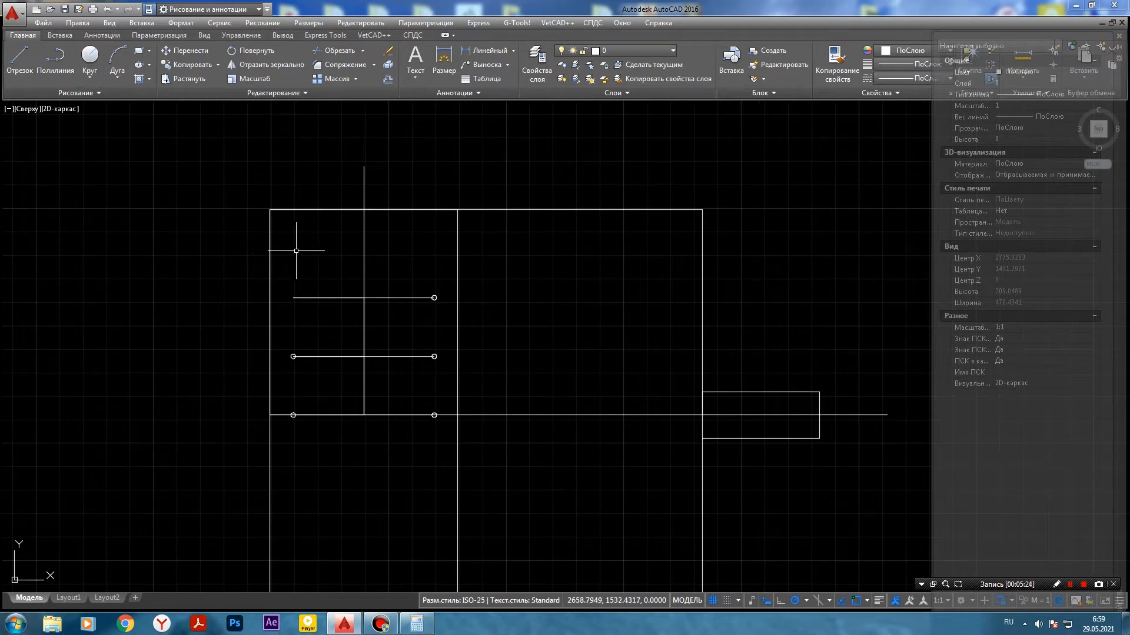
click(89, 55)
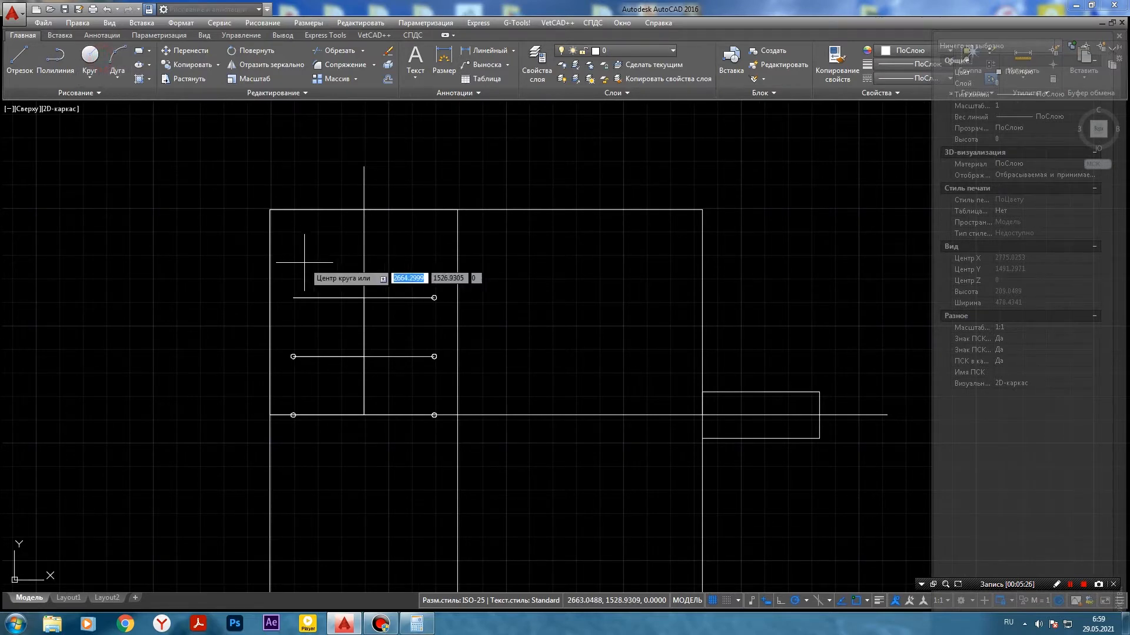
key(Escape)
scroll(310, 261, up, 6)
click(286, 254)
click(286, 255)
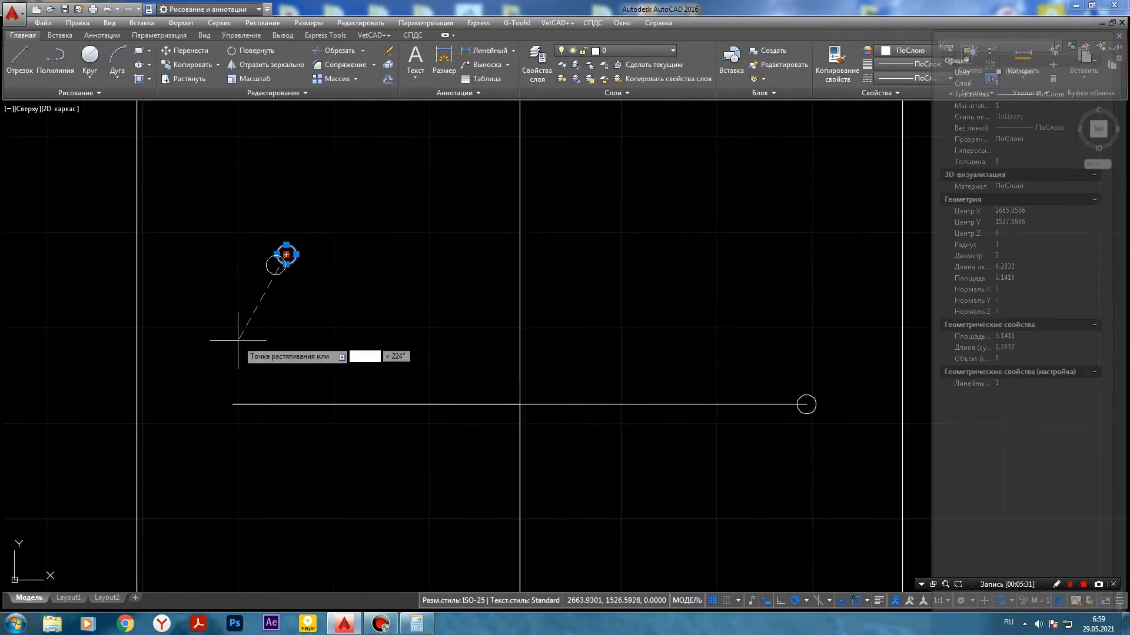
click(232, 404)
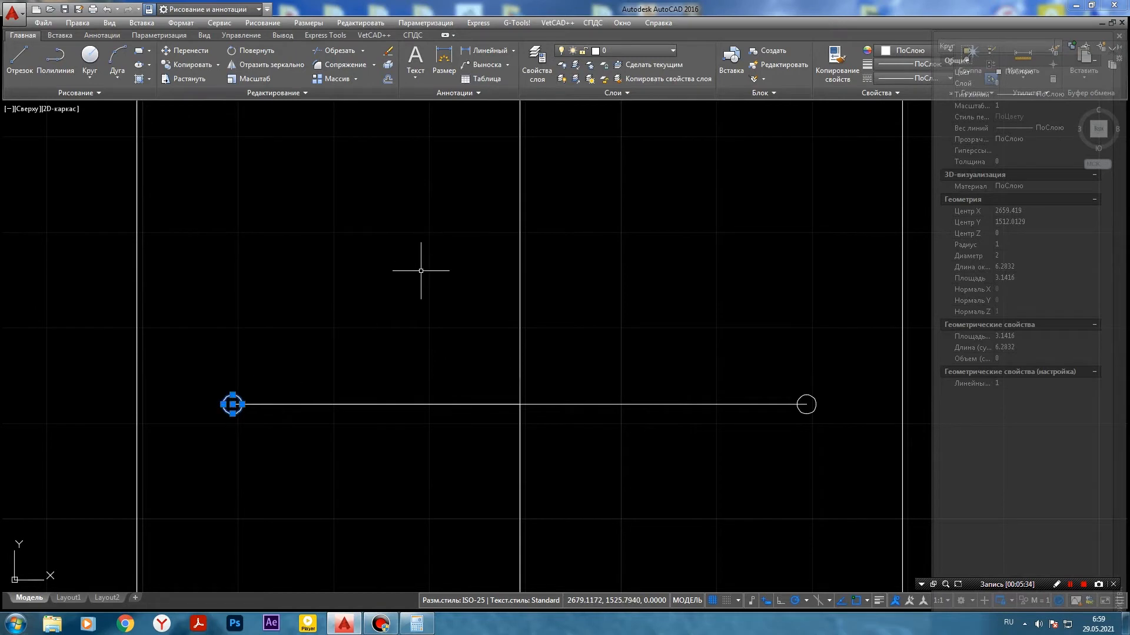
scroll(396, 298, down, 6)
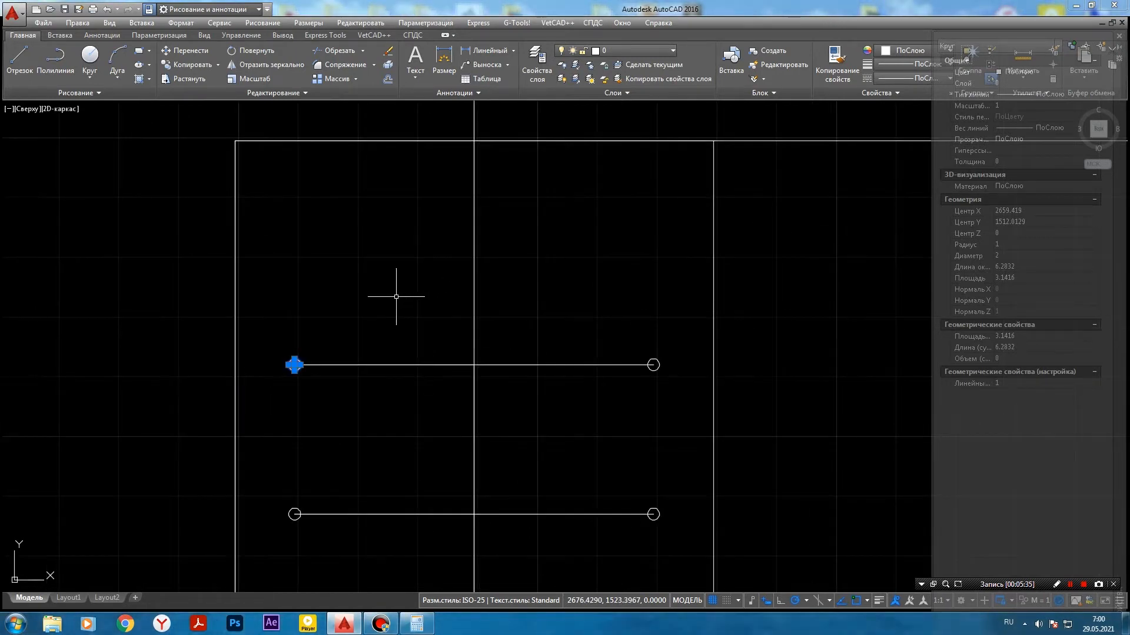
middle_drag(396, 295, 393, 262)
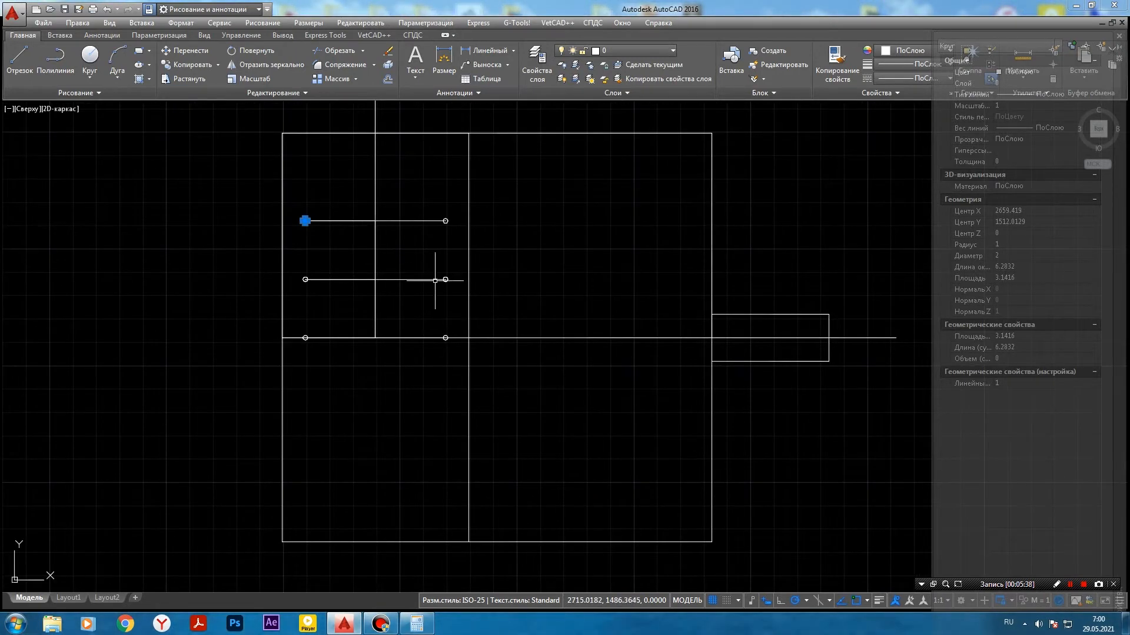
key(Escape)
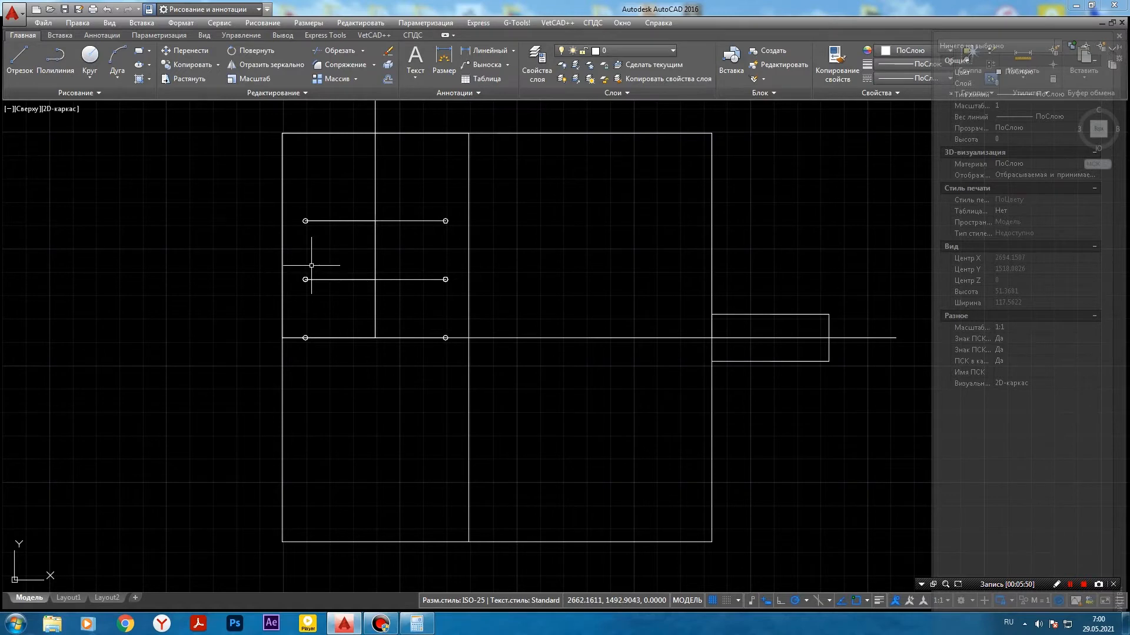
- Check the radius and diameter of the circle at the left end of the uppermost 60-long line
middle_drag(333, 257, 391, 289)
scroll(390, 286, up, 4)
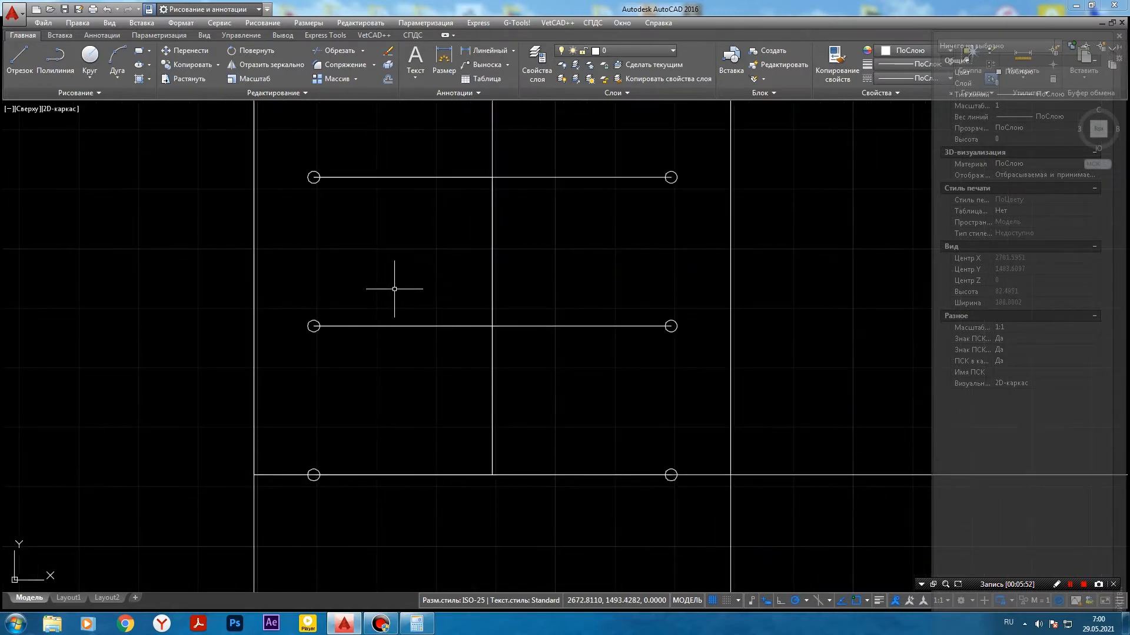
click(314, 183)
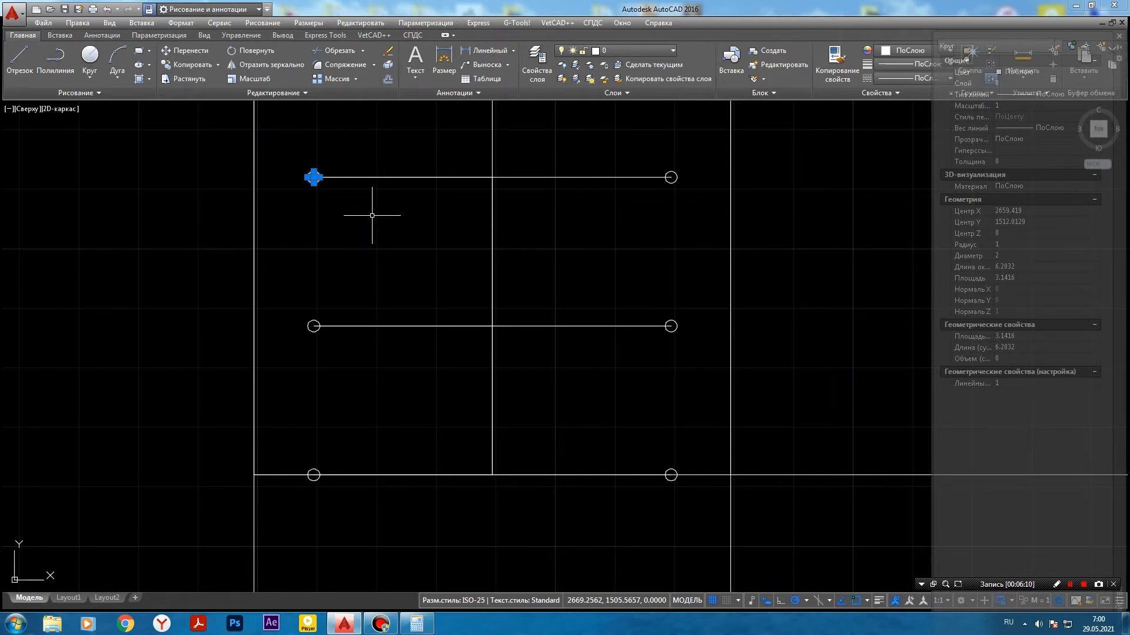
key(Escape)
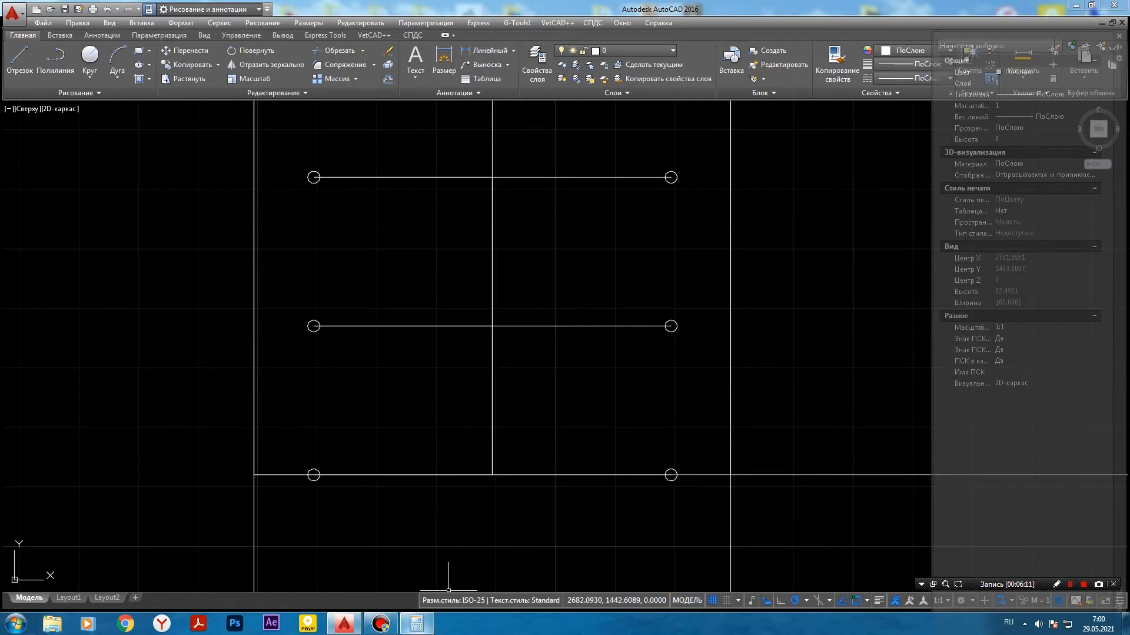
- Switch to Calculator and divide 2.5 by 2 to get the circle radius, returning to the drawing
click(416, 624)
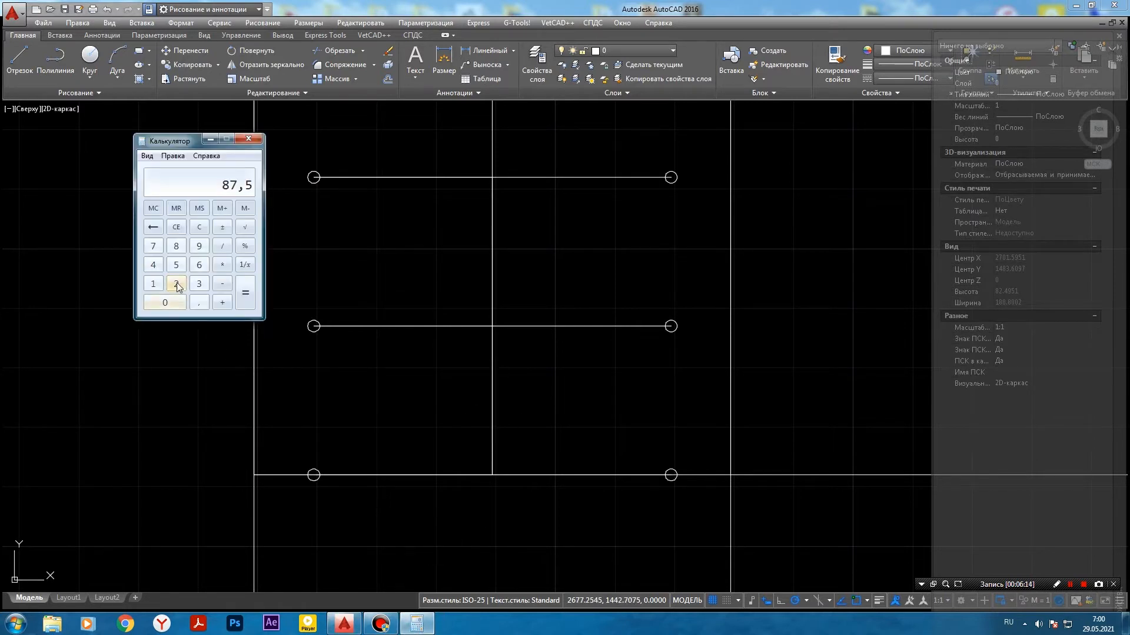
click(192, 300)
click(186, 263)
double_click(176, 285)
double_click(155, 228)
double_click(244, 293)
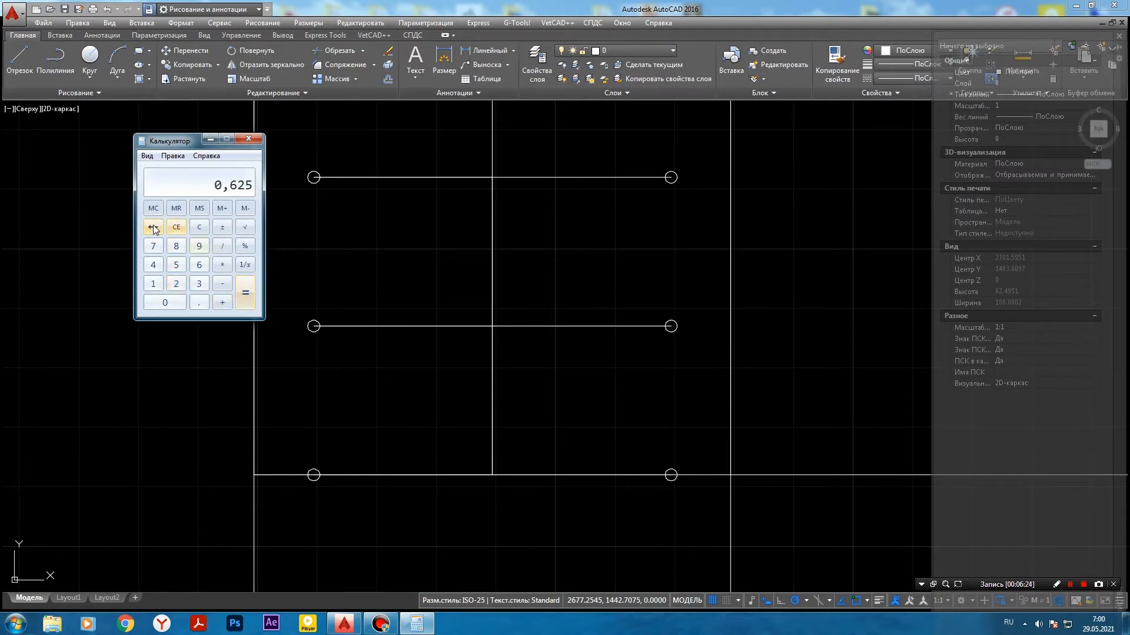
click(183, 283)
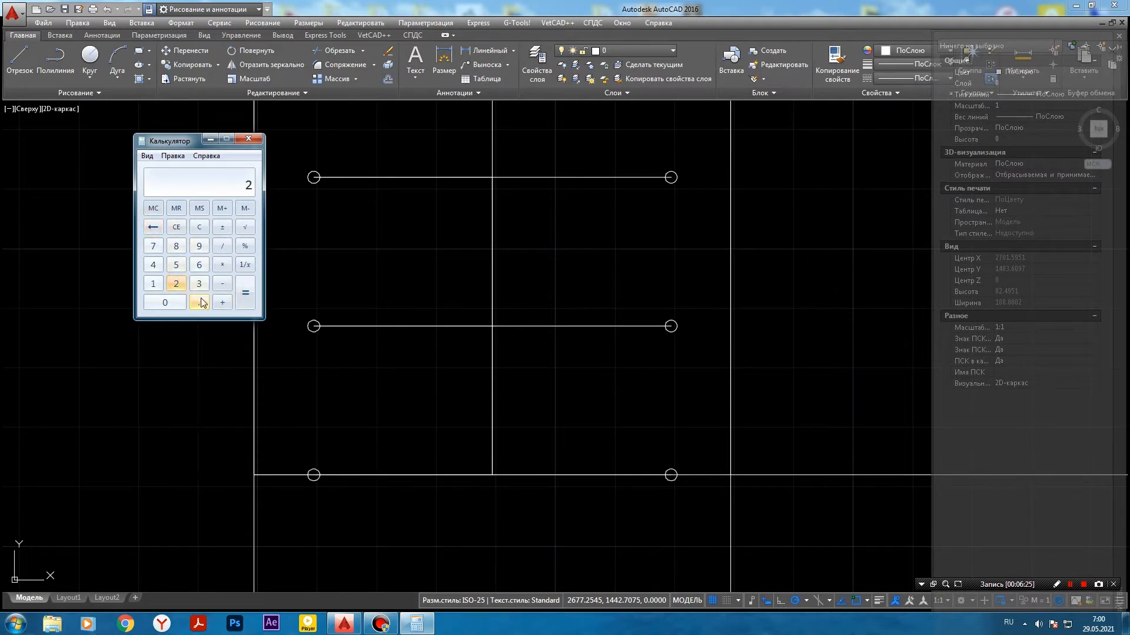
click(178, 266)
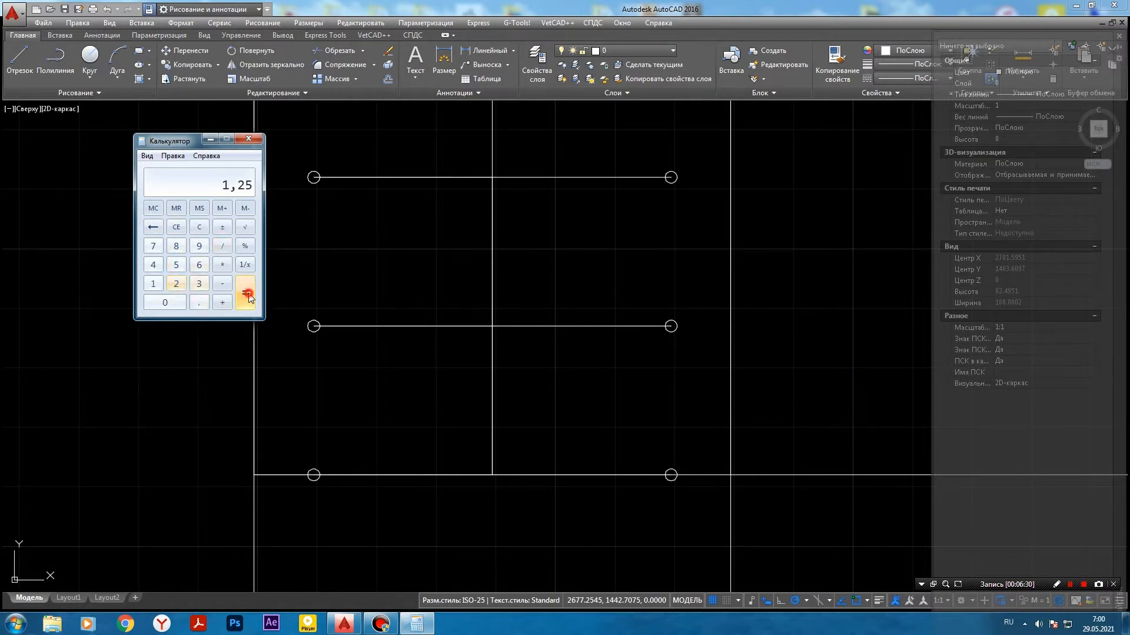
click(372, 226)
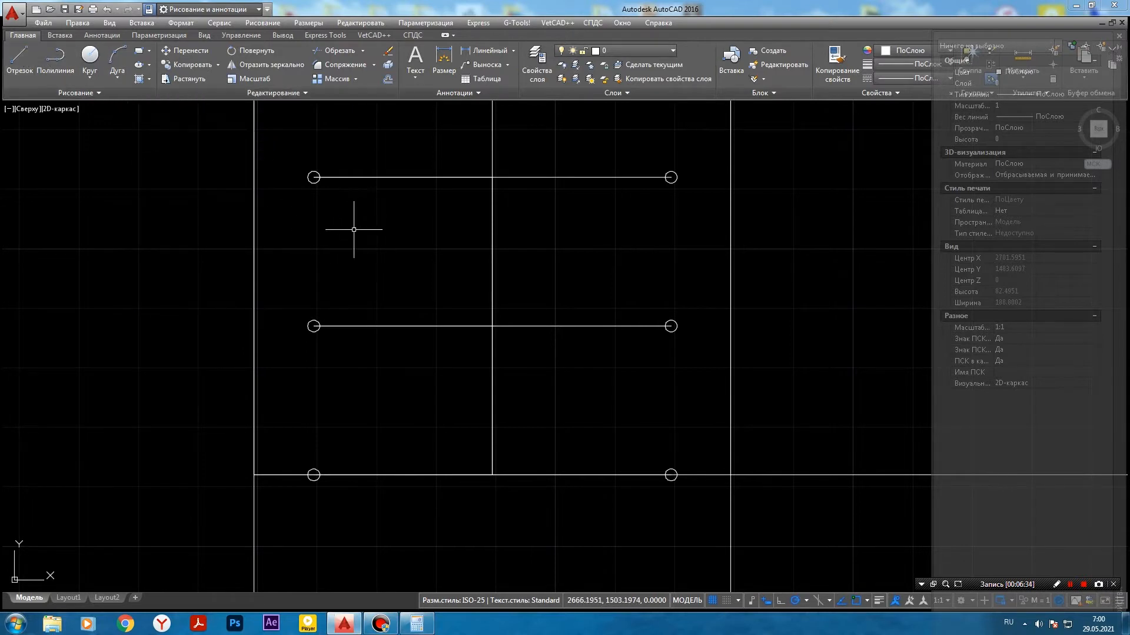
- Delete all six radius 1 circles from the ends of the three 60-long horizontal lines
click(313, 182)
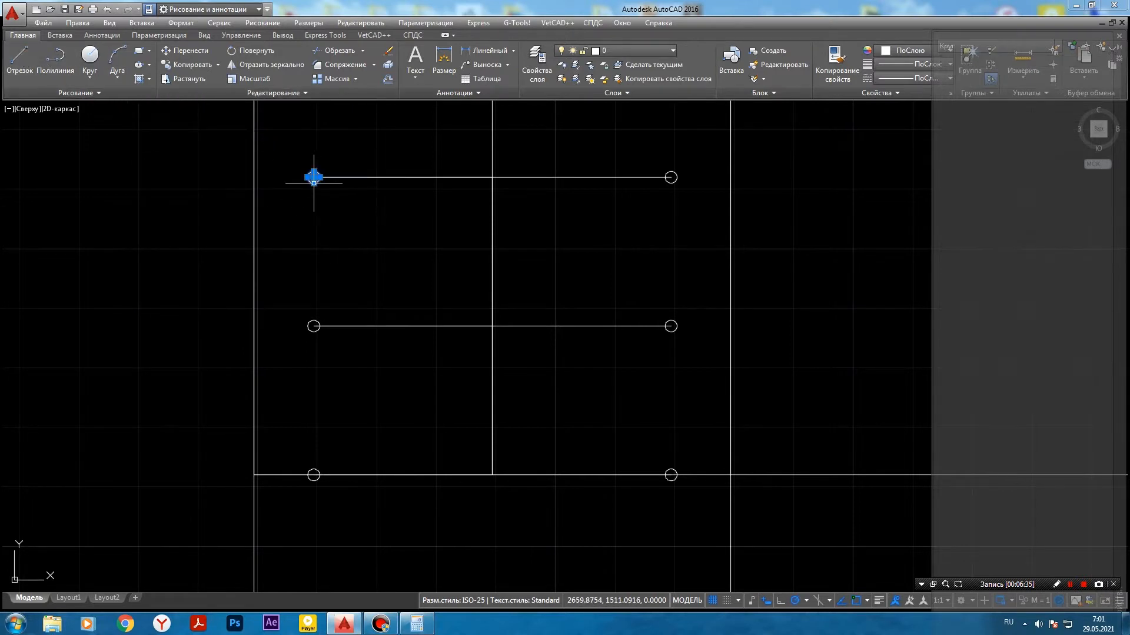
click(674, 180)
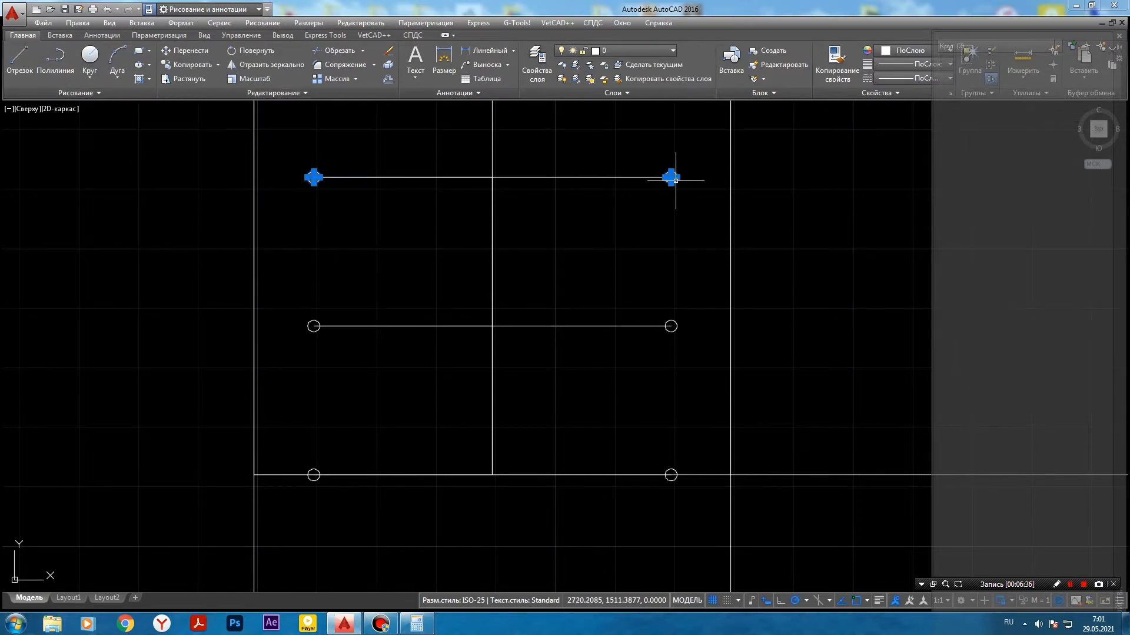
click(676, 322)
click(313, 325)
click(313, 474)
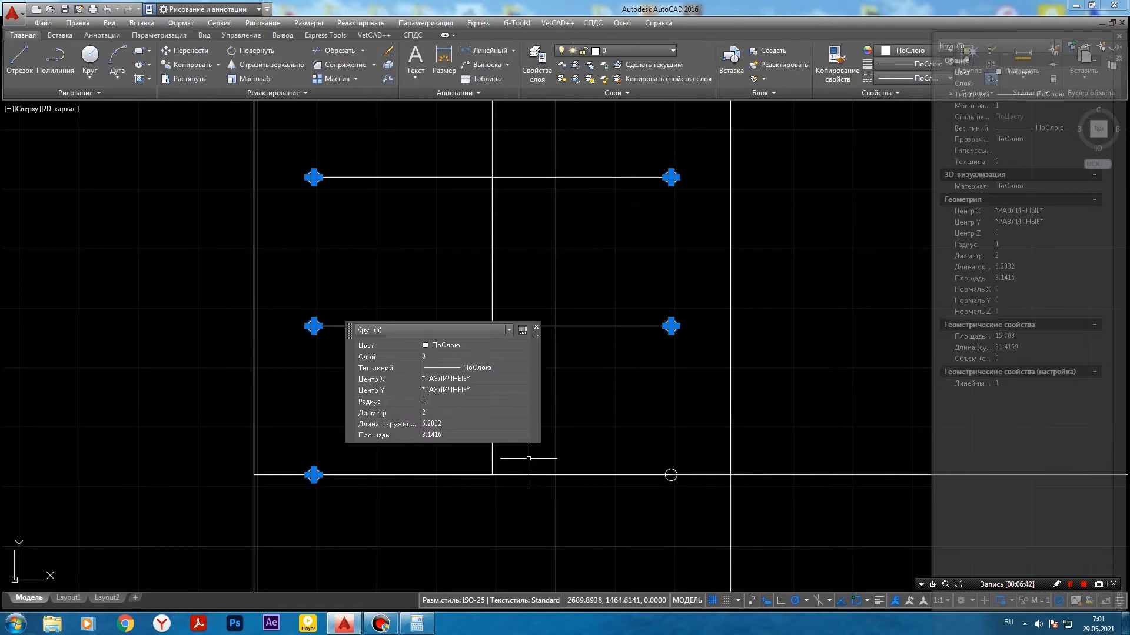
click(671, 472)
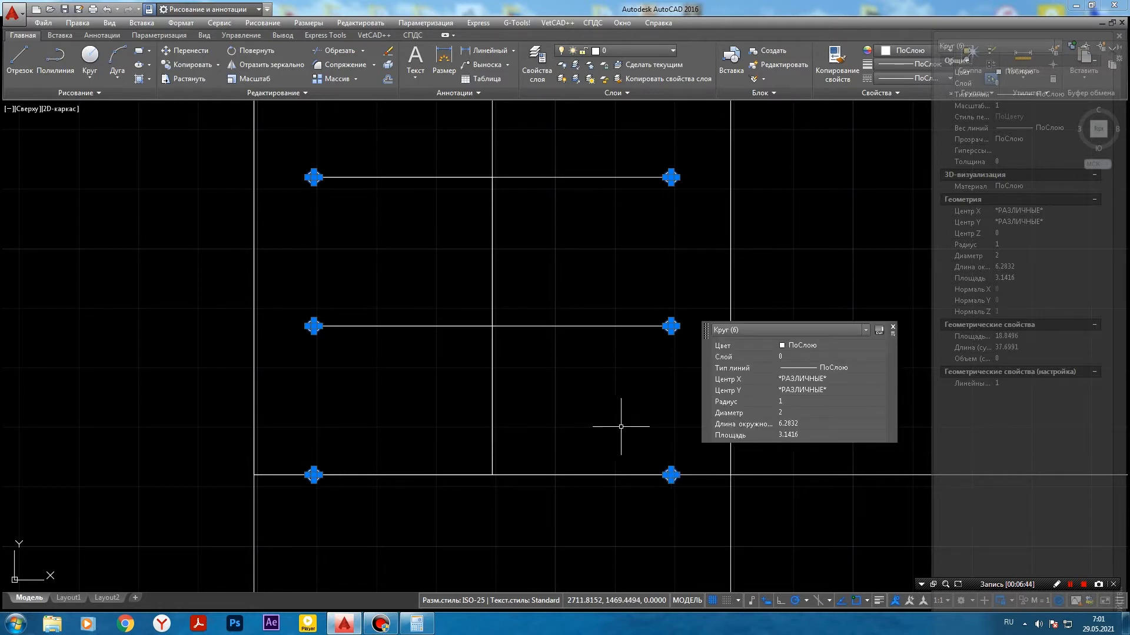
key(Delete)
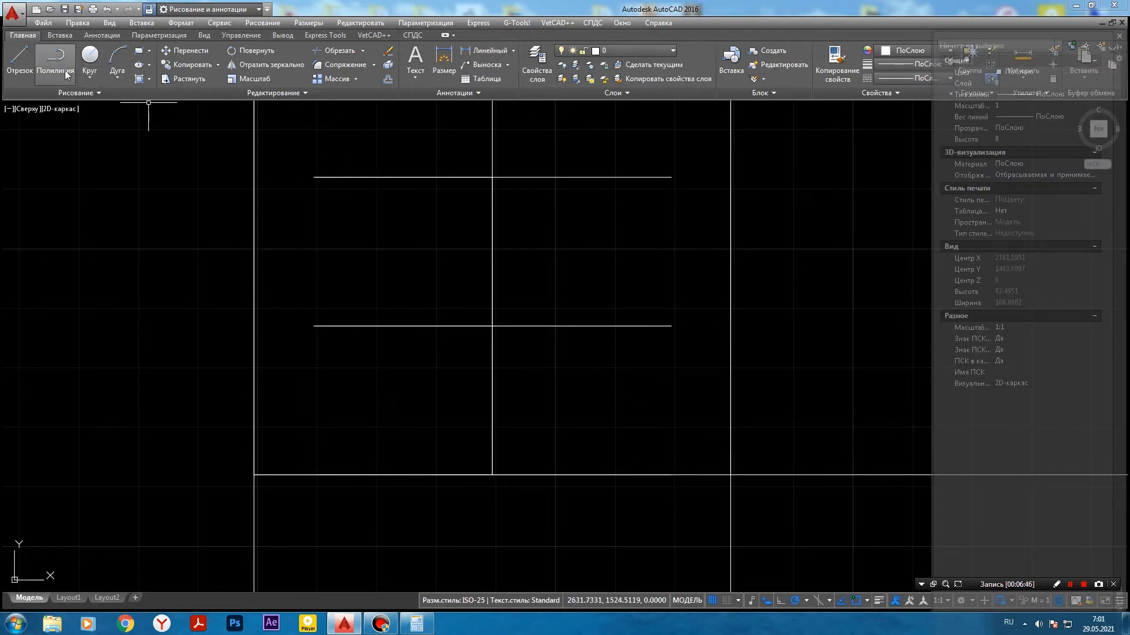
- Draw a circle of radius 1.25 and move its centre onto the left end of the uppermost 60-long line
click(90, 56)
click(359, 225)
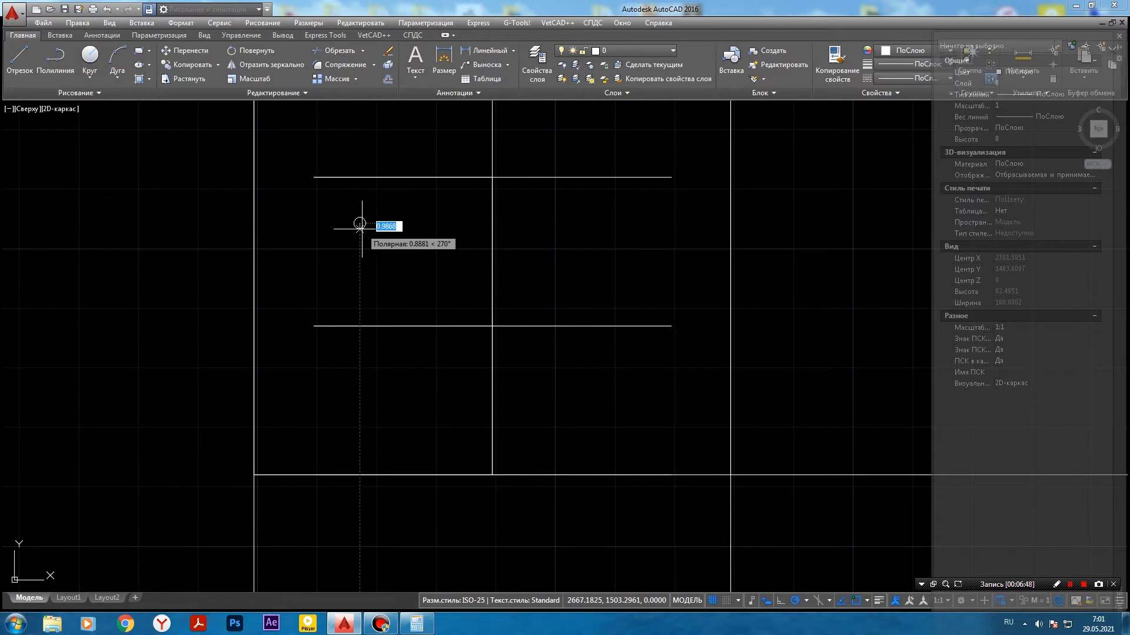
text(1.25)
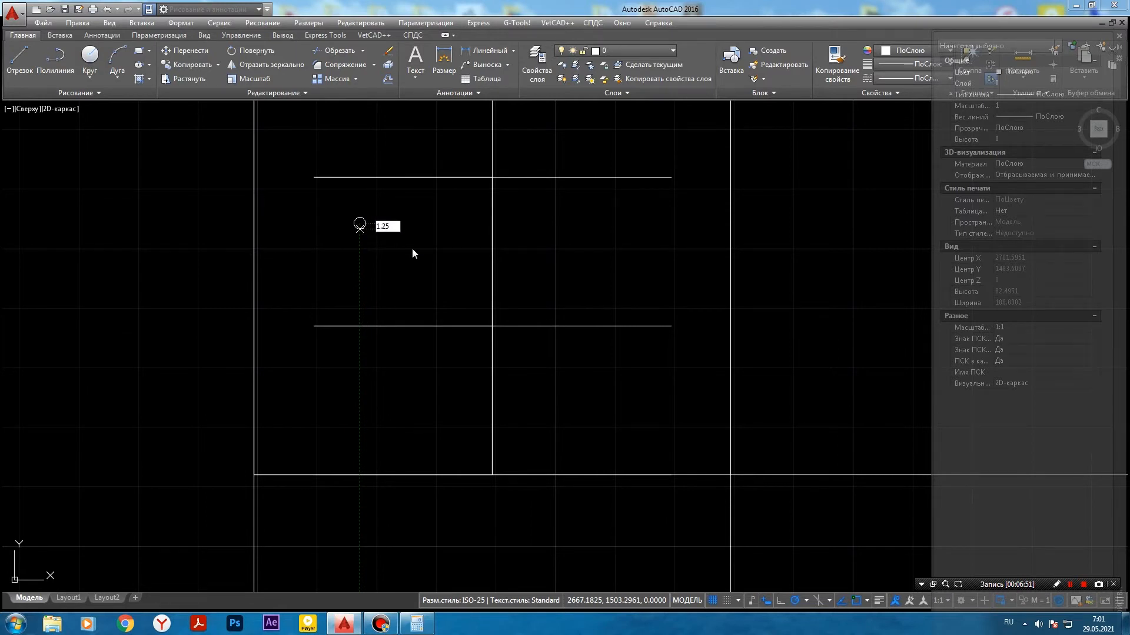
key(Return)
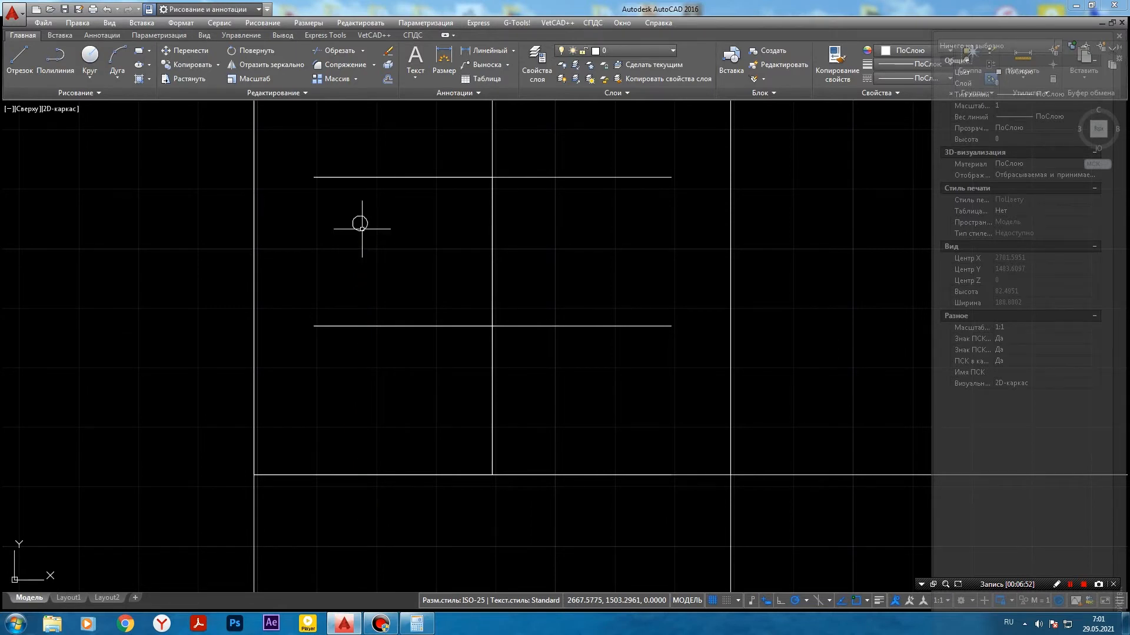
click(359, 231)
click(359, 224)
click(313, 177)
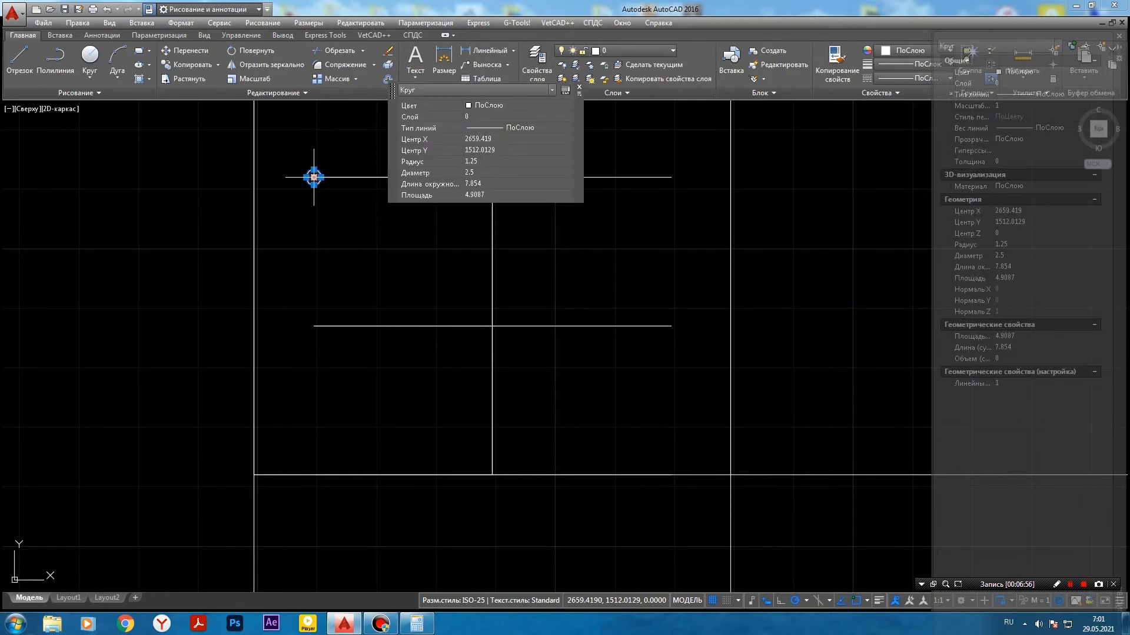
- Copy the radius 1.25 circle from its centre to the other five ends of the three 60-long horizontal lines
right_click(314, 177)
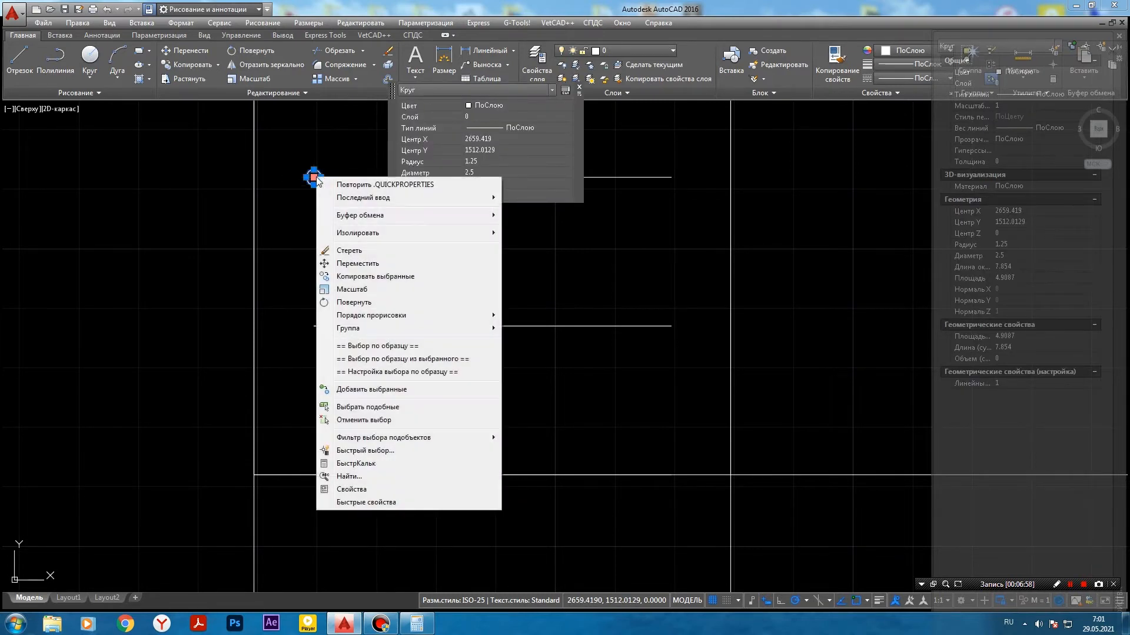
click(367, 267)
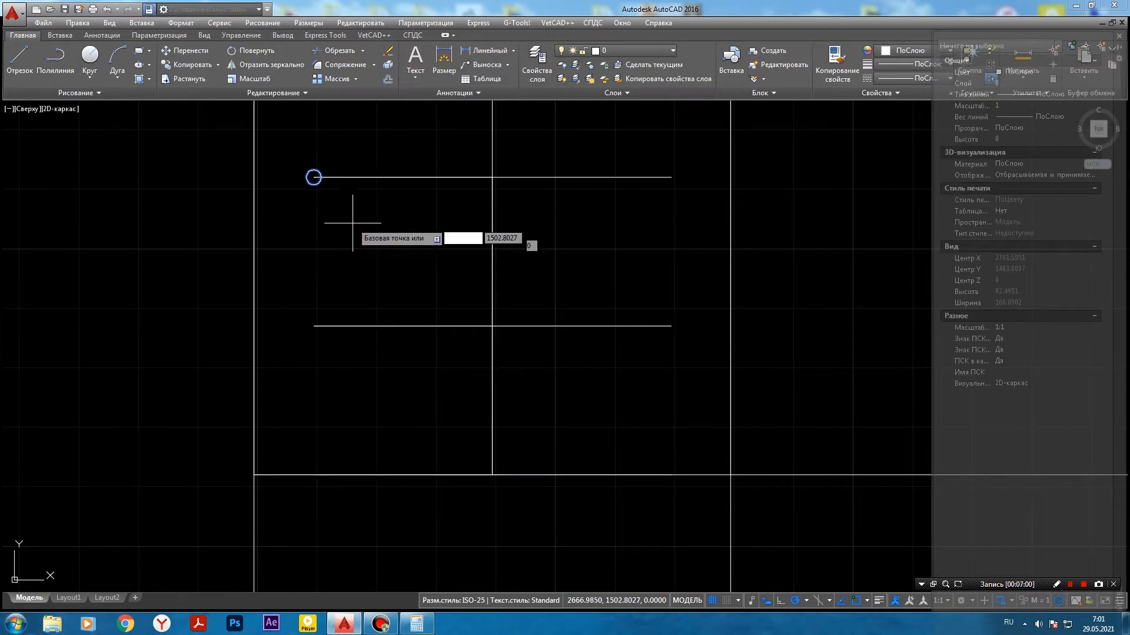
click(314, 178)
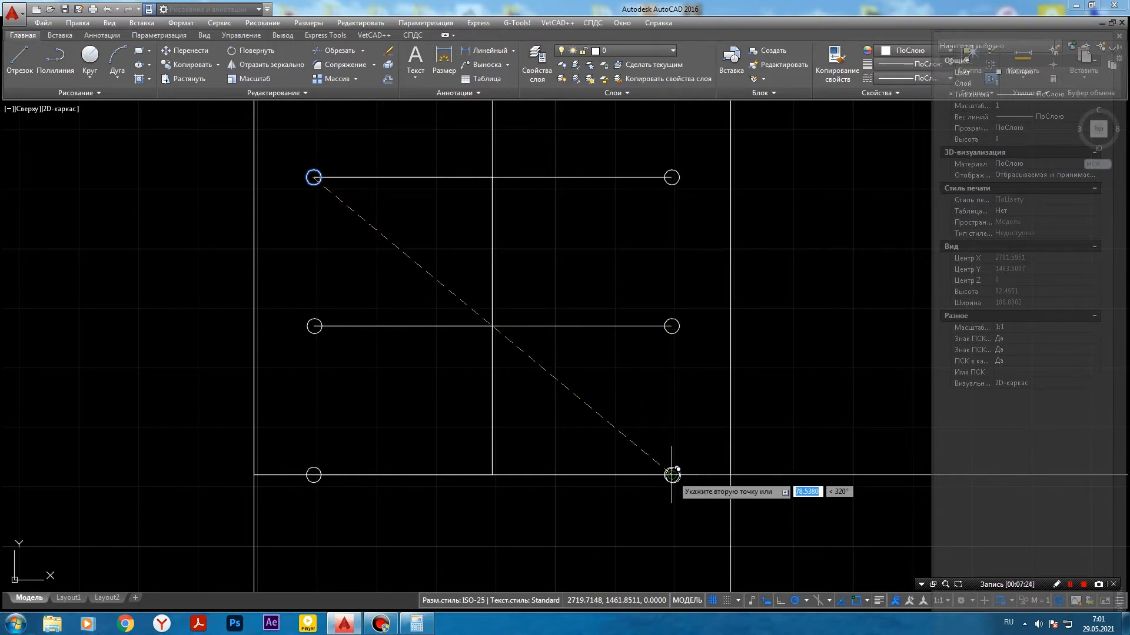
key(Escape)
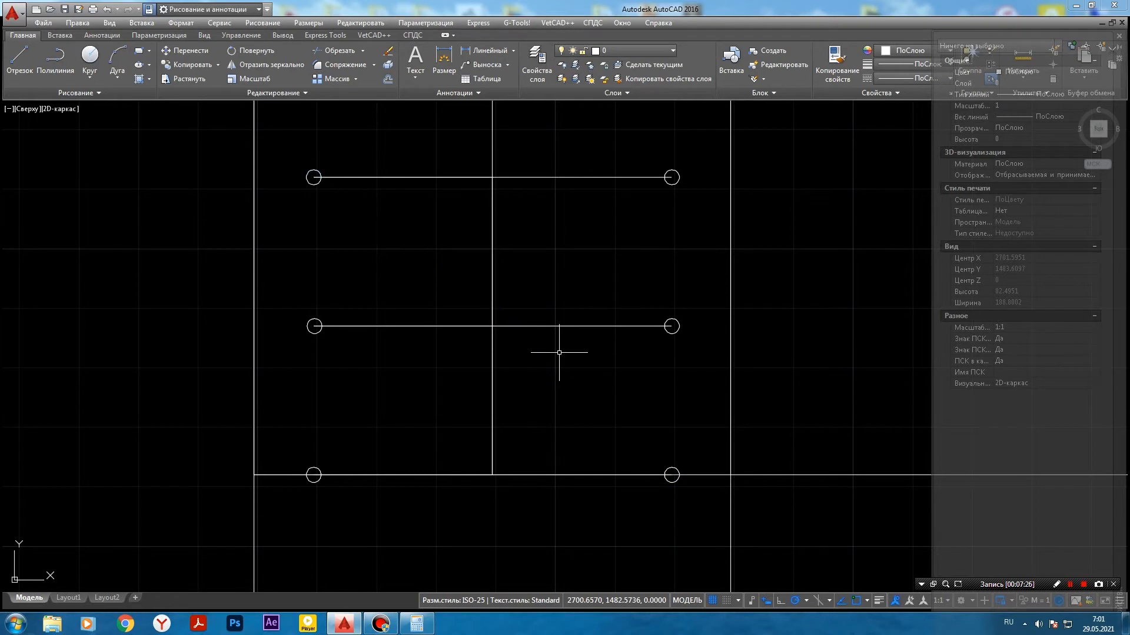
- Fillet the upper outer corner of the side tab with a radius of 10
scroll(559, 353, down, 4)
middle_drag(716, 291, 550, 228)
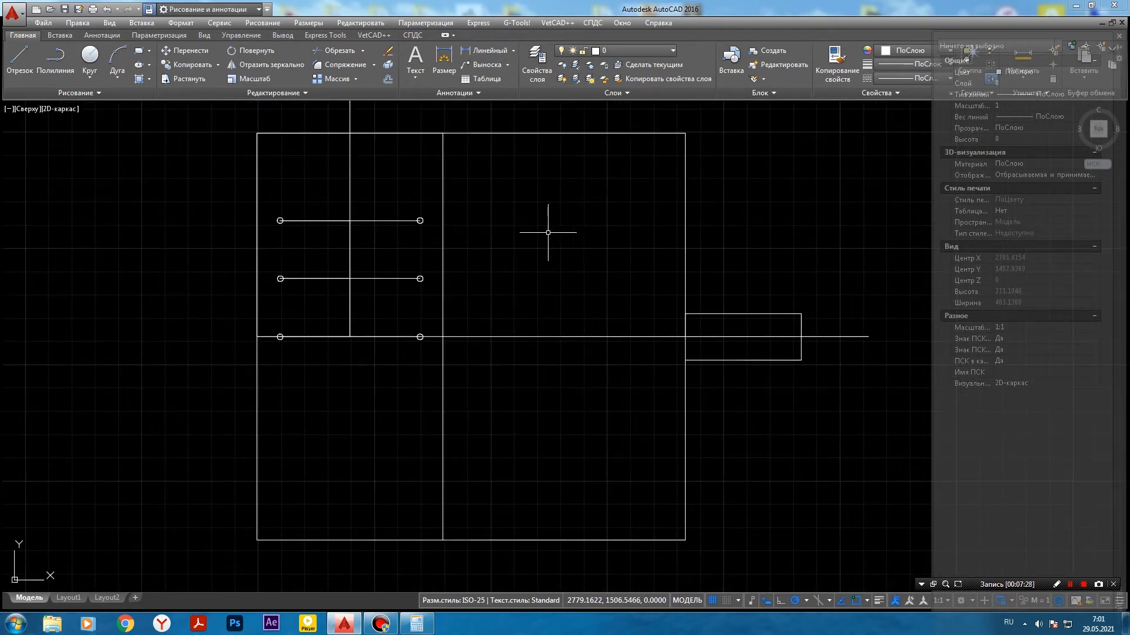
mouse_move(605, 249)
middle_down()
mouse_move(449, 227)
mouse_move(585, 247)
middle_up()
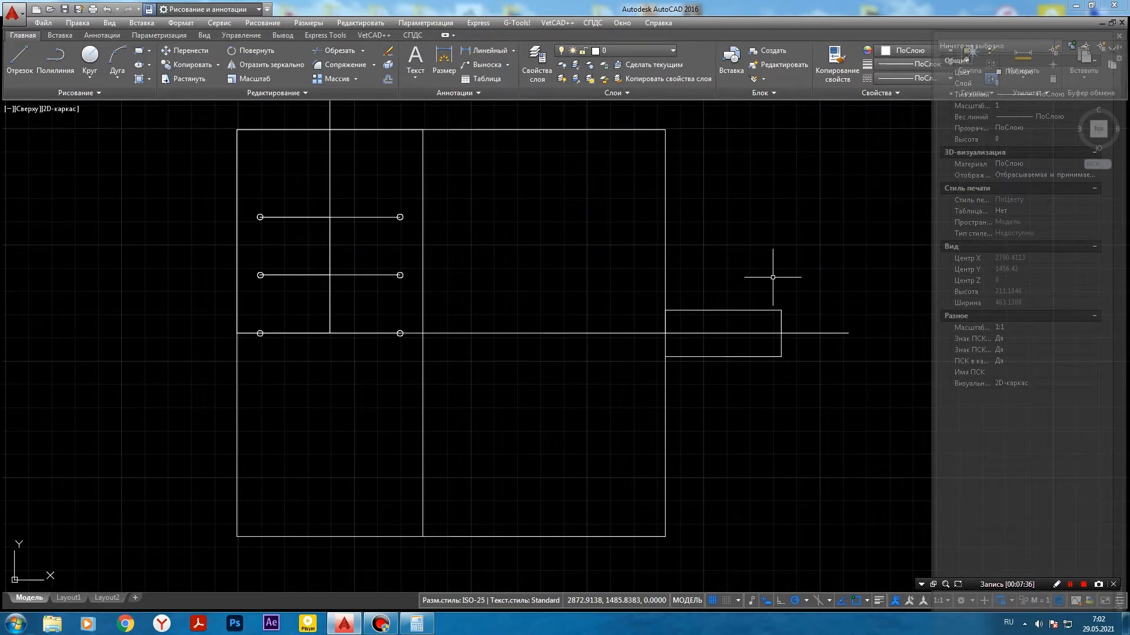
mouse_move(772, 277)
middle_down()
mouse_move(698, 242)
mouse_move(625, 261)
middle_up()
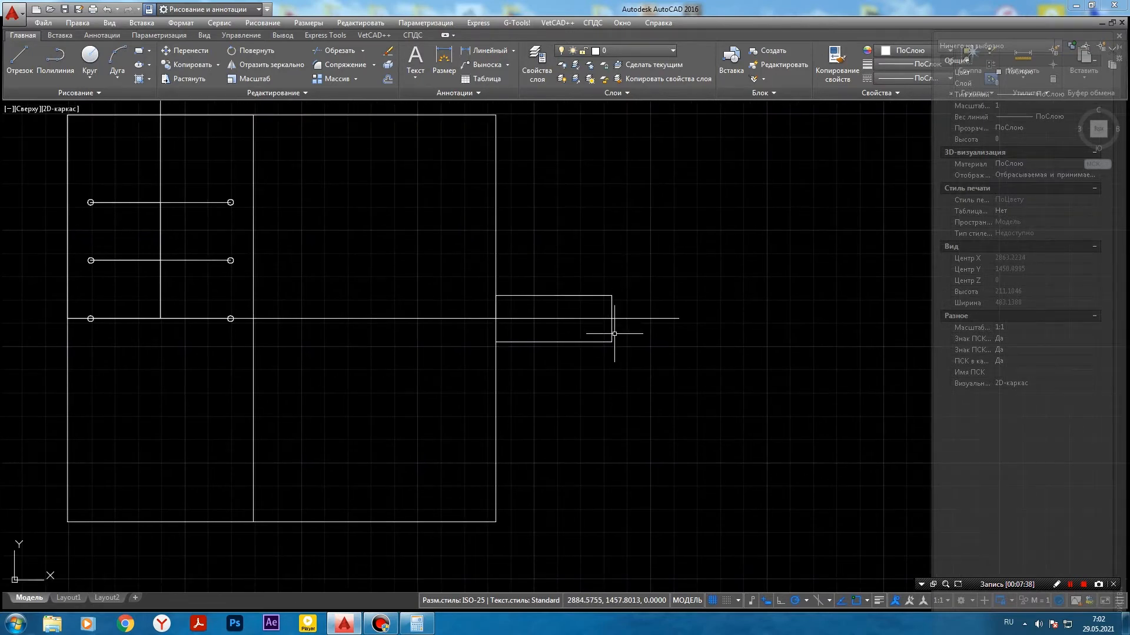
click(345, 65)
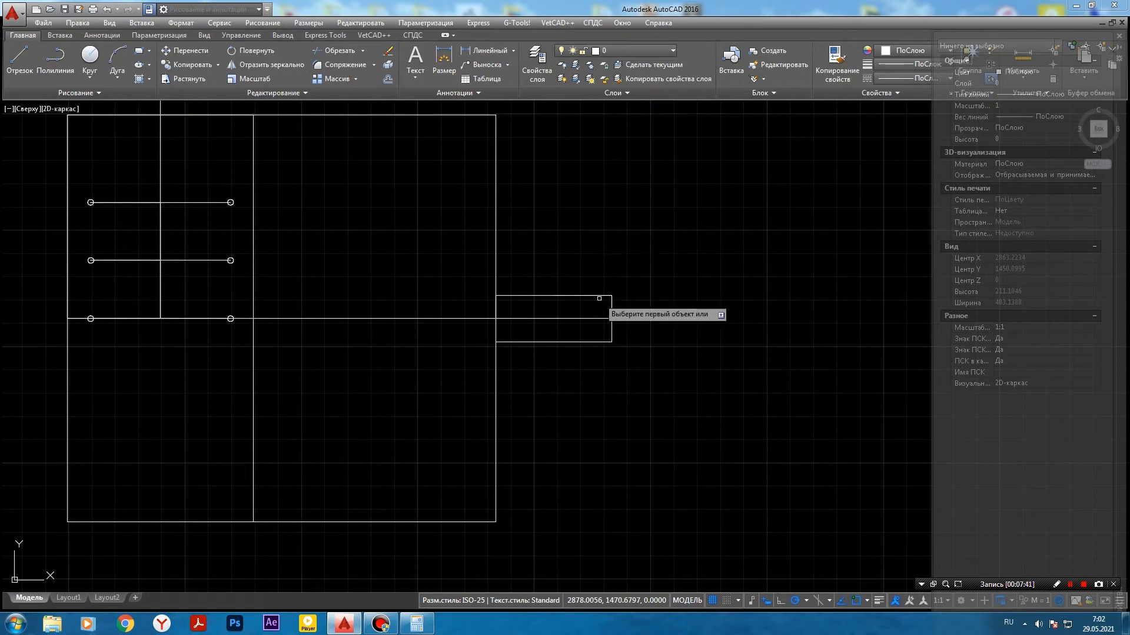
right_click(585, 251)
click(619, 316)
click(679, 318)
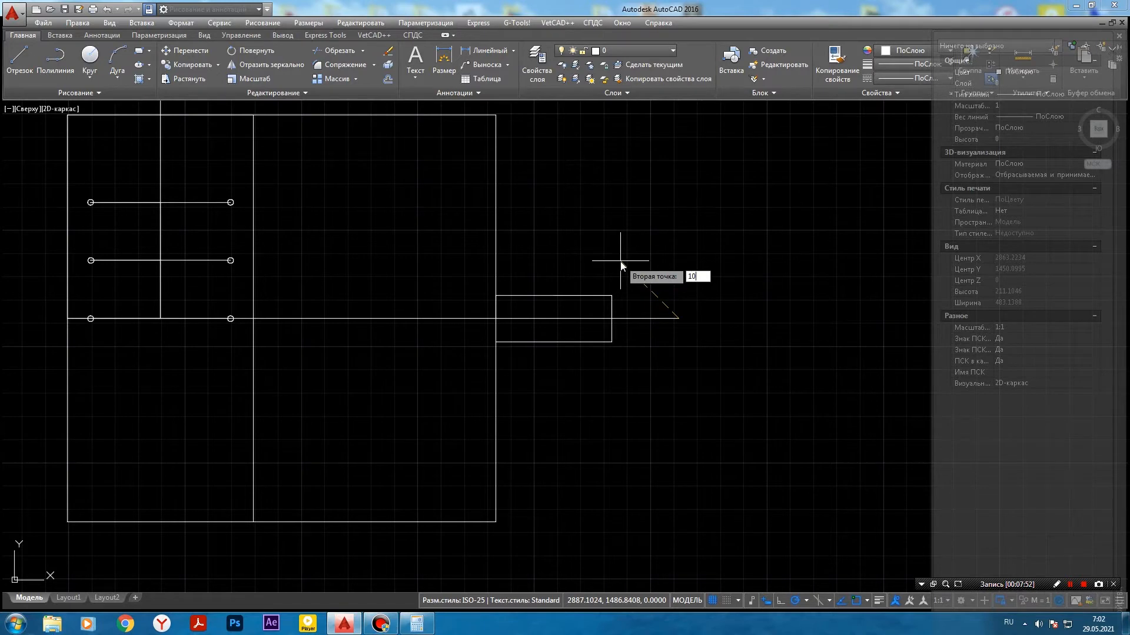
click(609, 299)
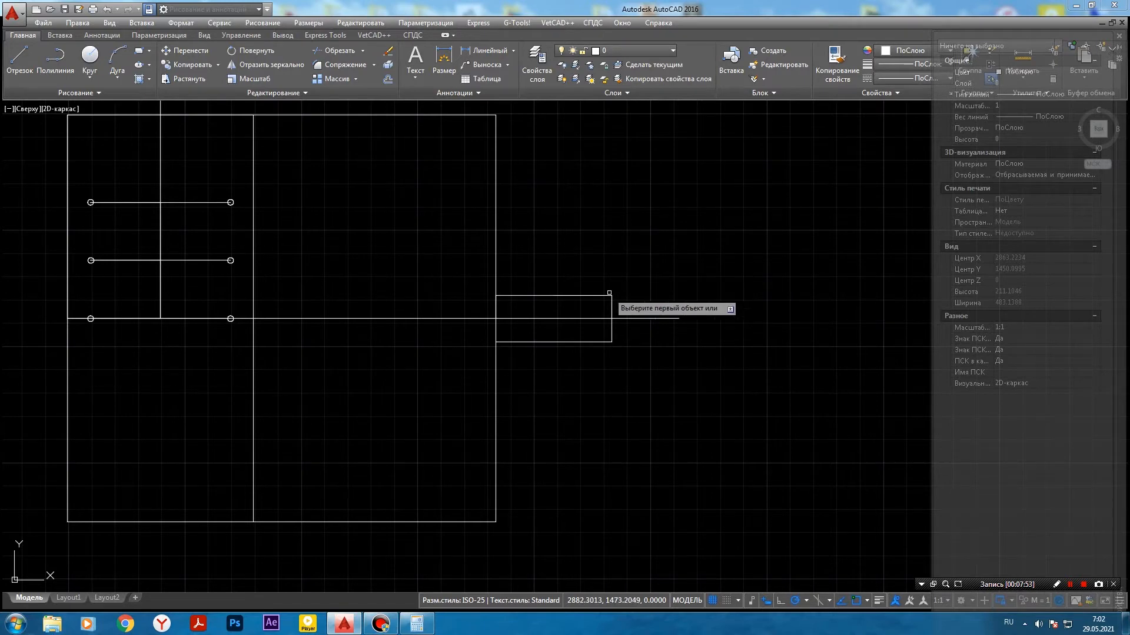
click(606, 296)
click(611, 307)
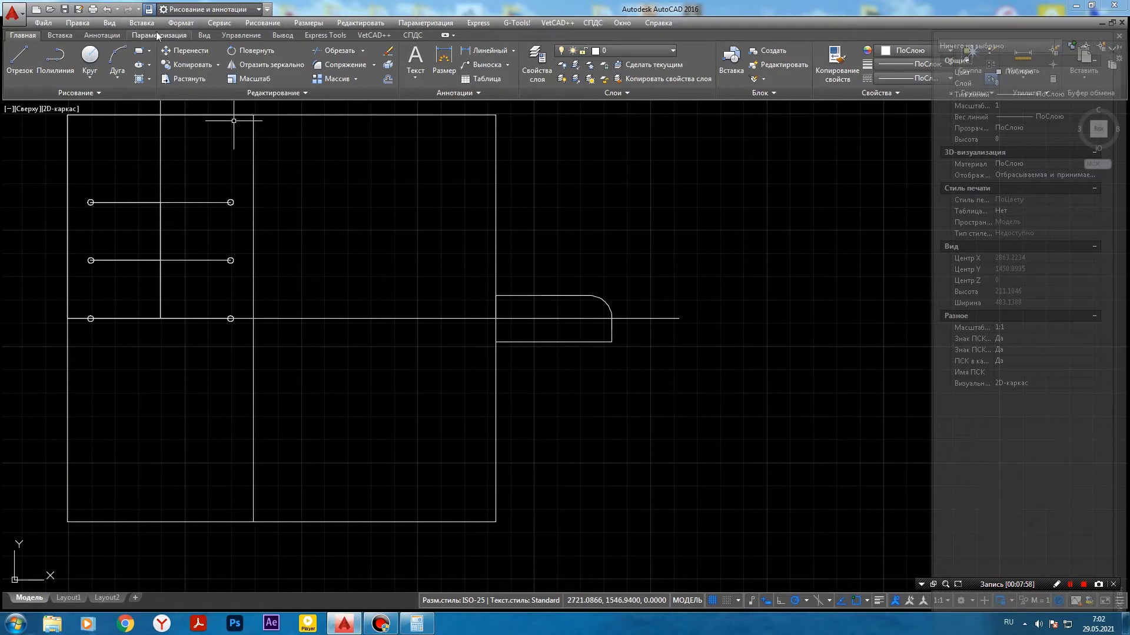
- Fillet the lower outer corner of the side tab with the same radius of 10
click(342, 65)
click(611, 325)
click(610, 333)
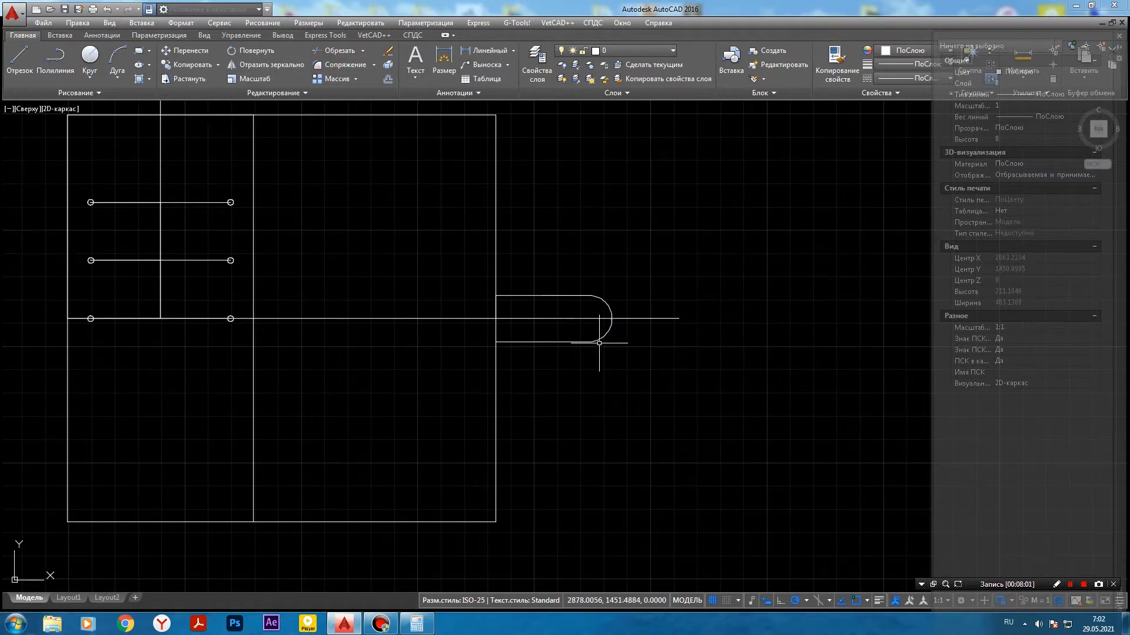
- Fillet the junction of the tab's upper edge and the large rectangle's right edge with a radius of 5
middle_drag(372, 279, 488, 281)
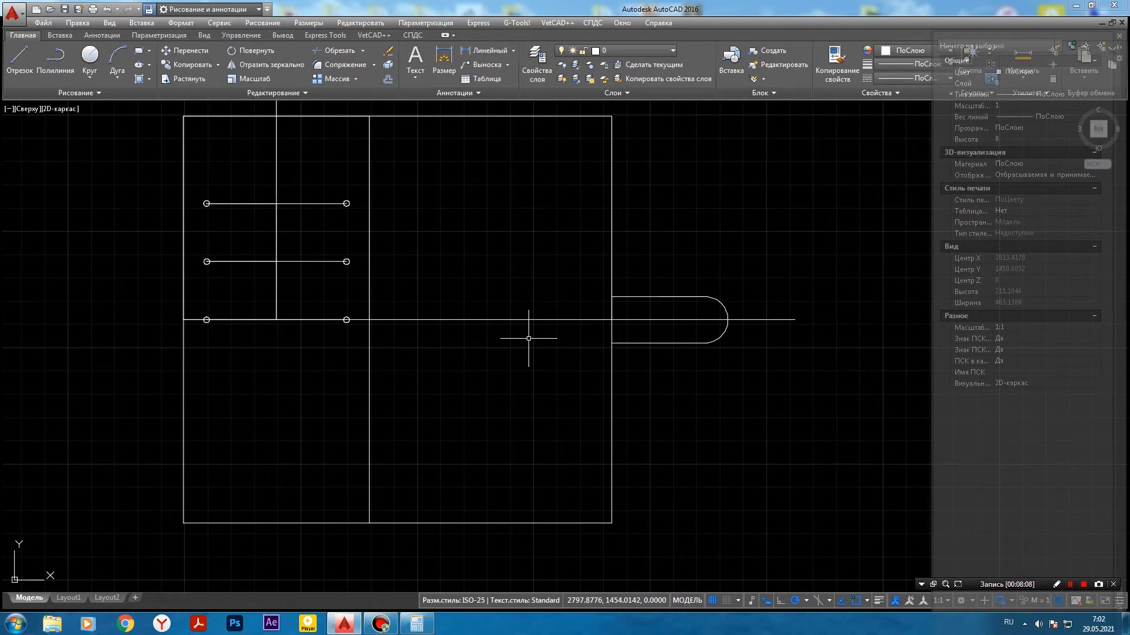
scroll(650, 296, up, 2)
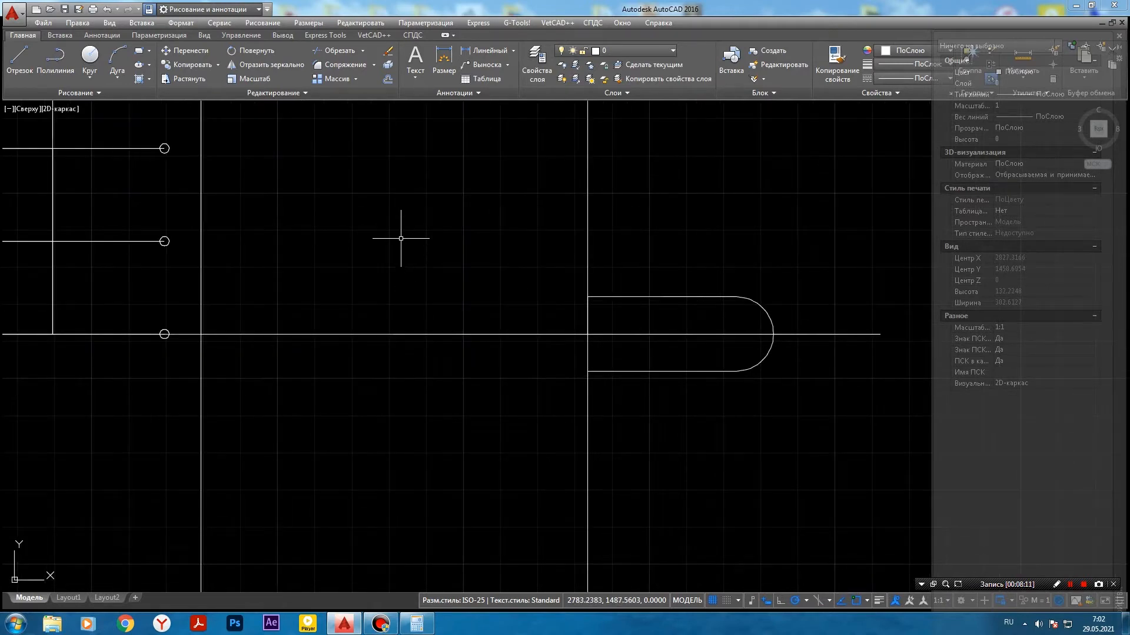
click(342, 70)
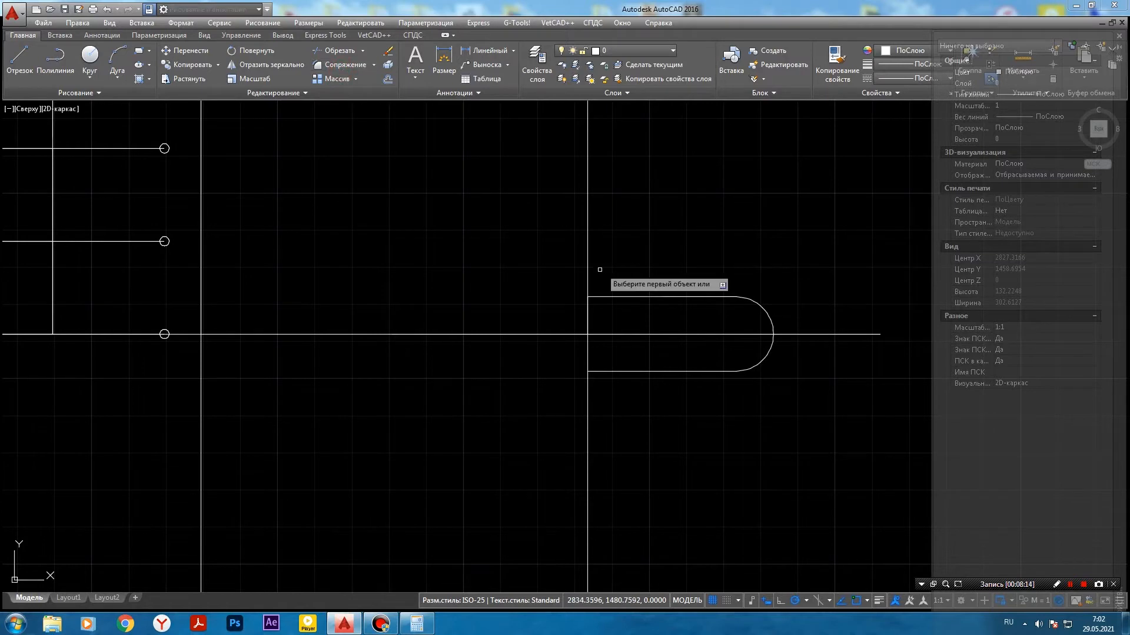
right_click(636, 230)
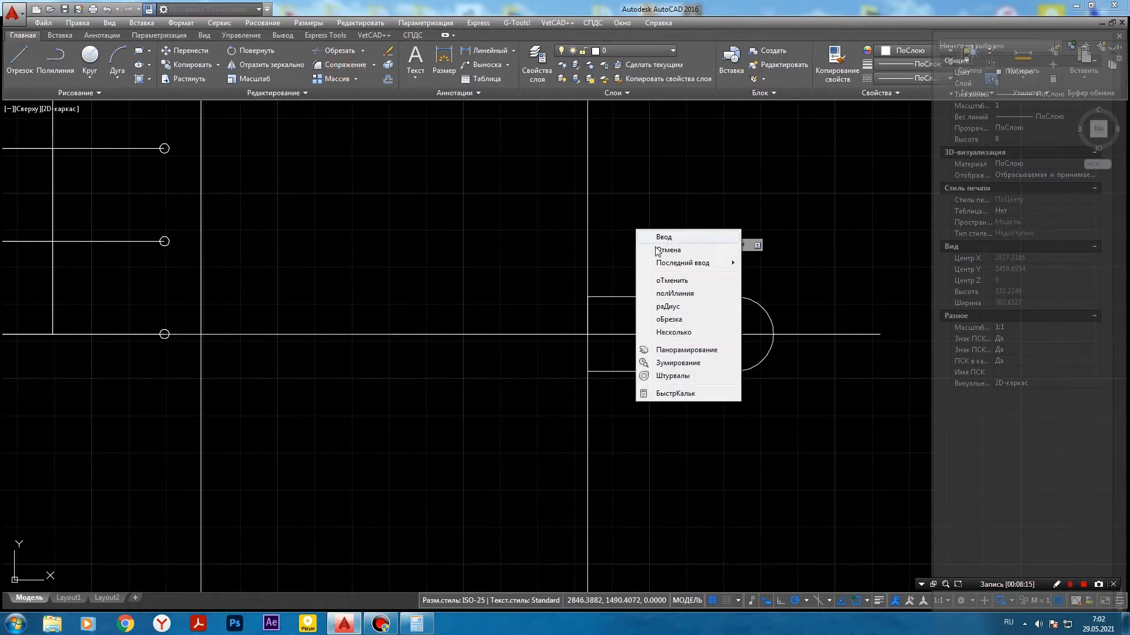
click(669, 307)
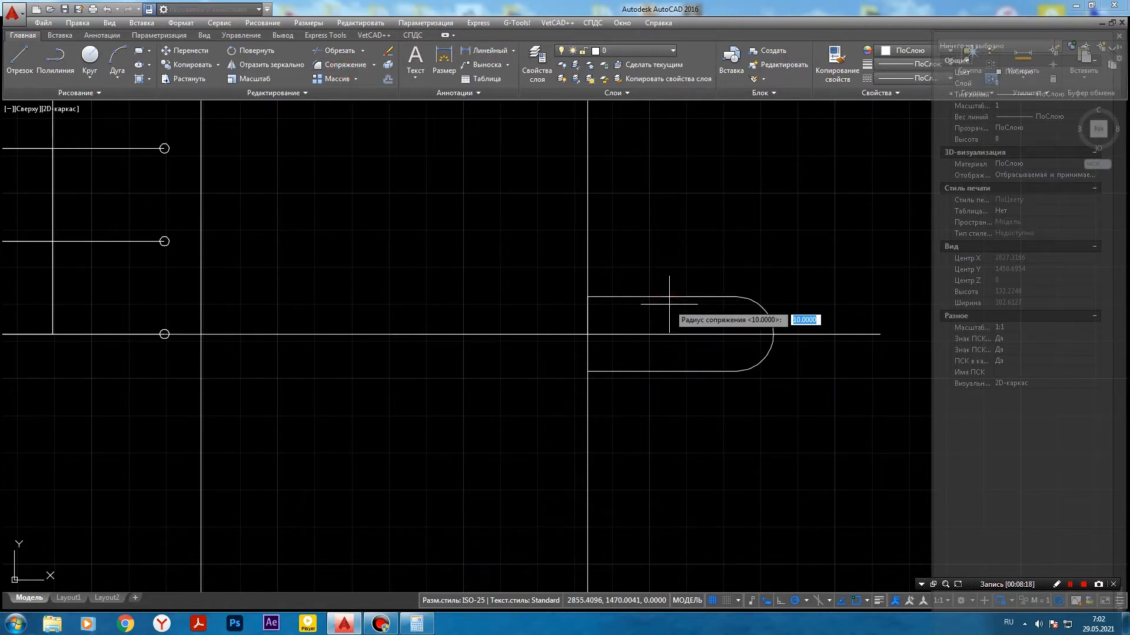
text(5)
key(Return)
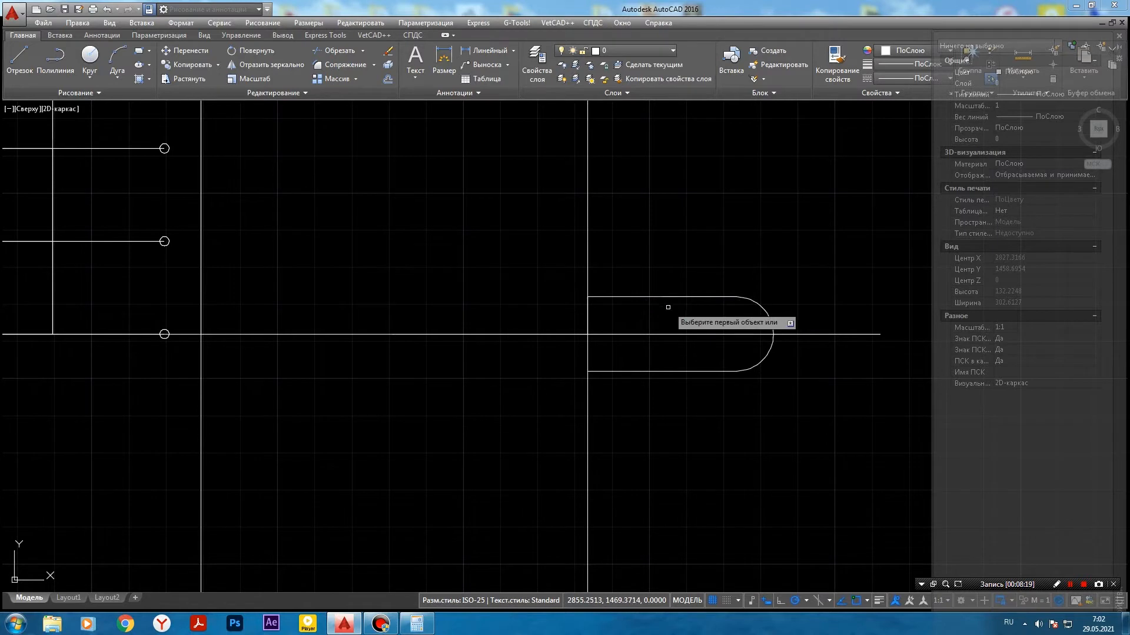
click(601, 296)
click(587, 277)
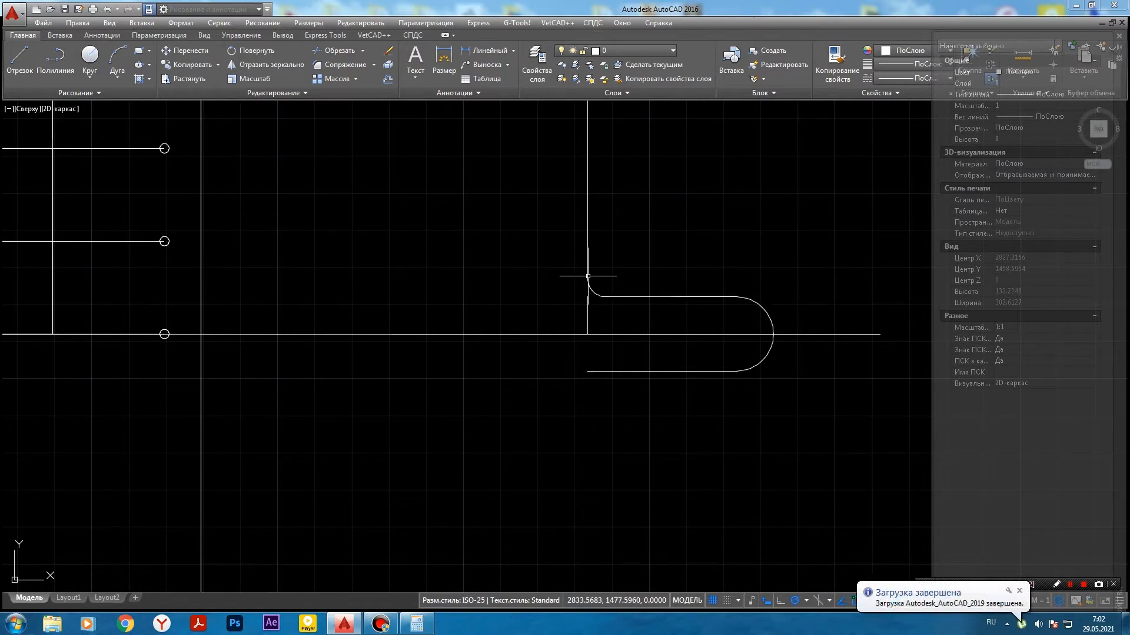
- Draw a line from the large rectangle's lower right corner up to the tab's lower edge and delete the leftover edge stub inside the tab's mouth
click(330, 64)
scroll(628, 385, down, 2)
middle_drag(673, 411, 579, 310)
click(25, 73)
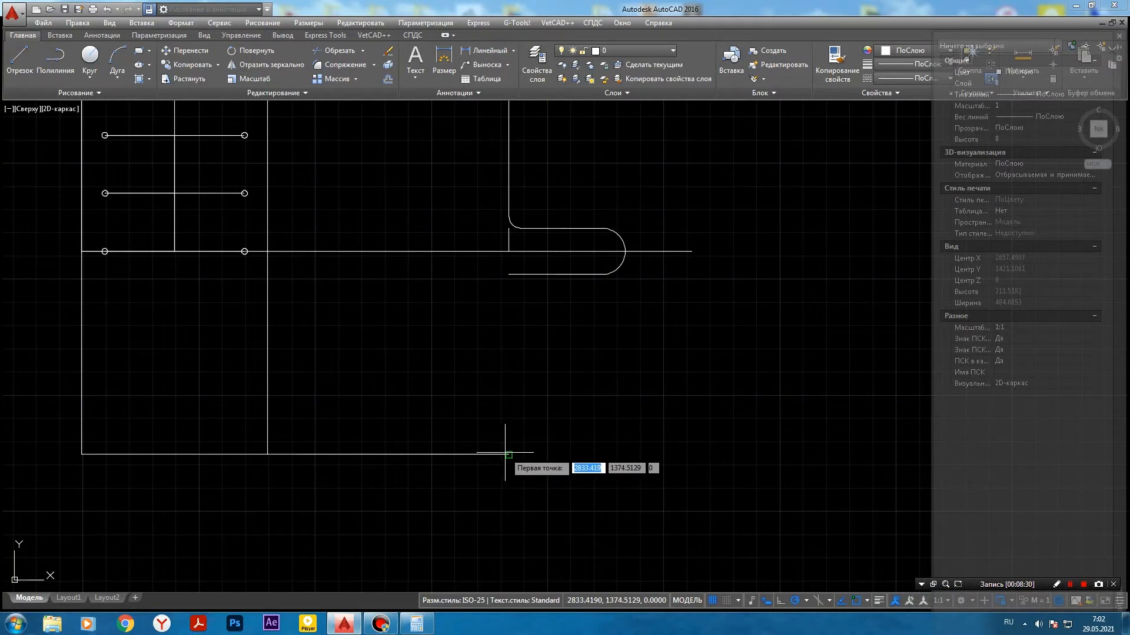
click(508, 454)
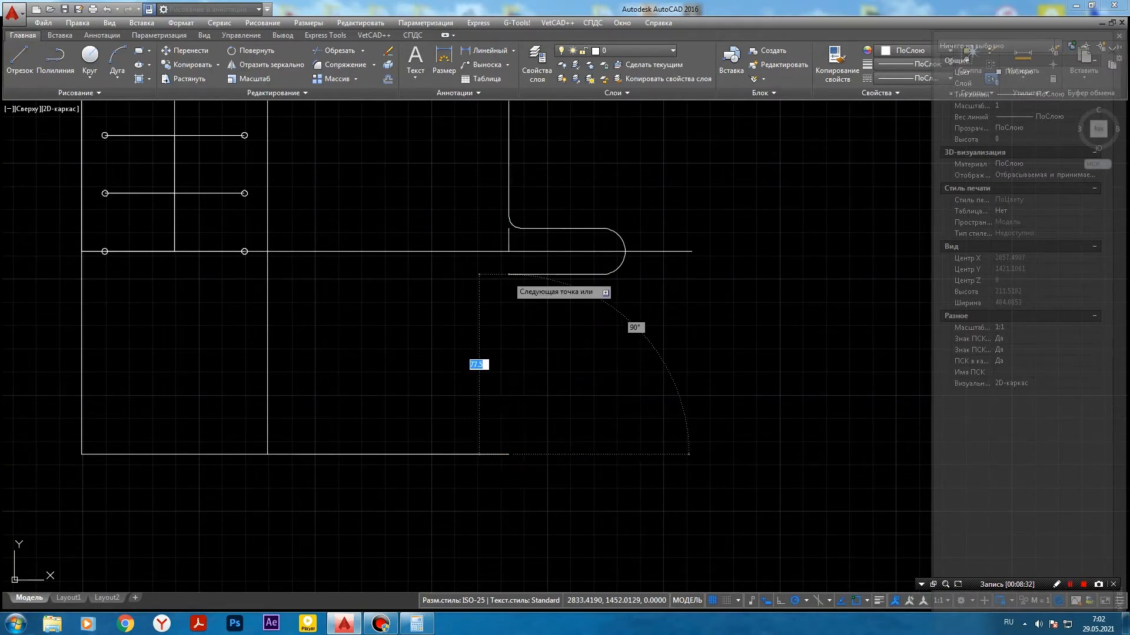
click(508, 274)
key(Escape)
click(509, 237)
key(Delete)
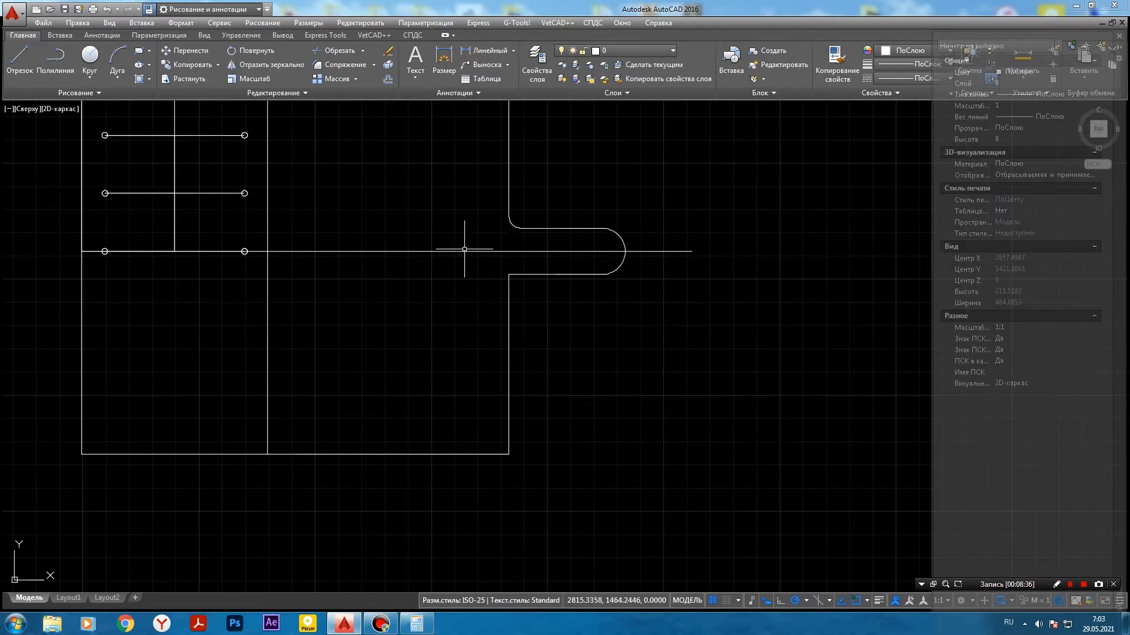
- Fillet the junction of the tab's lower edge and the large rectangle's right edge with the same radius of 5
click(348, 64)
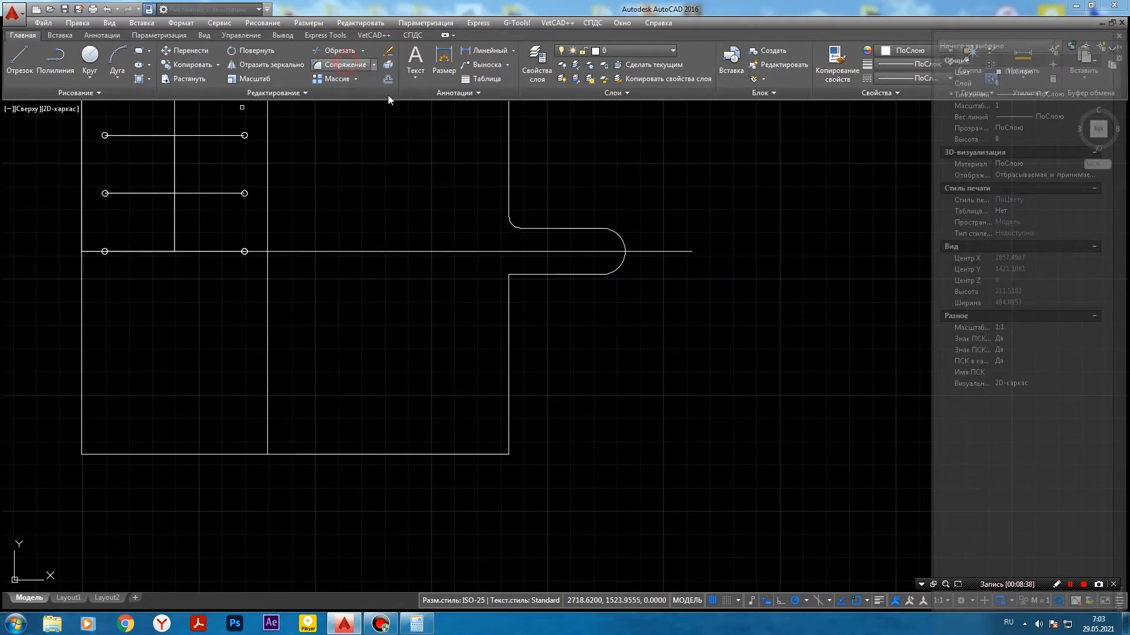
click(516, 275)
click(509, 285)
mouse_move(415, 287)
middle_down()
mouse_move(477, 262)
mouse_move(517, 335)
mouse_move(545, 293)
mouse_move(510, 317)
mouse_move(544, 298)
mouse_move(517, 310)
middle_up()
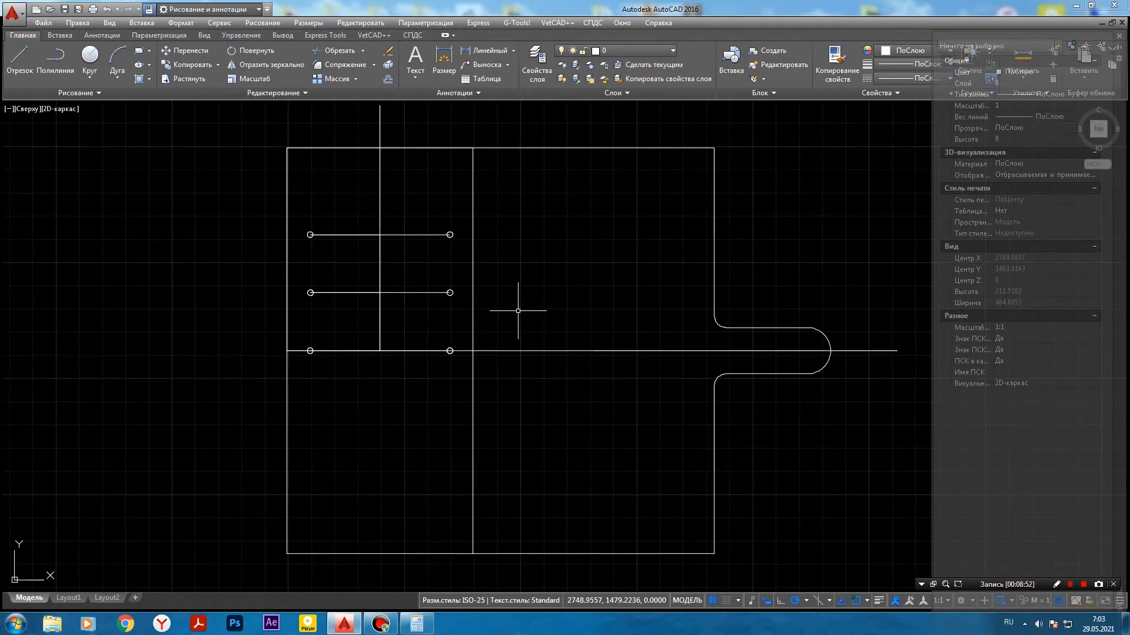
middle_drag(566, 283, 622, 274)
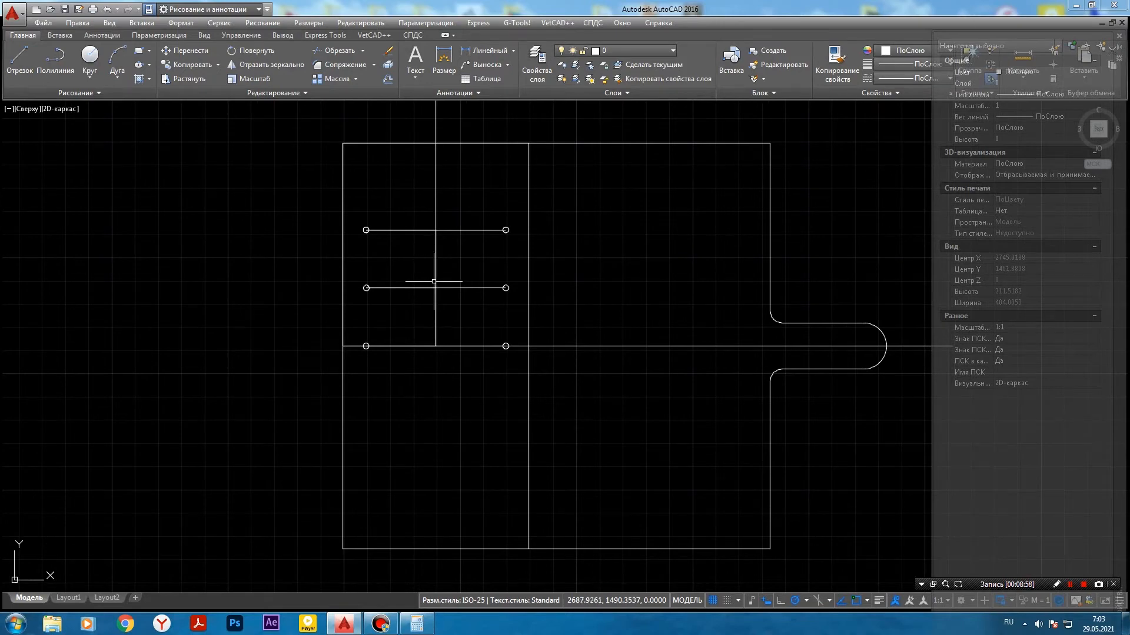
mouse_move(602, 264)
middle_down()
mouse_move(577, 239)
mouse_move(562, 249)
middle_up()
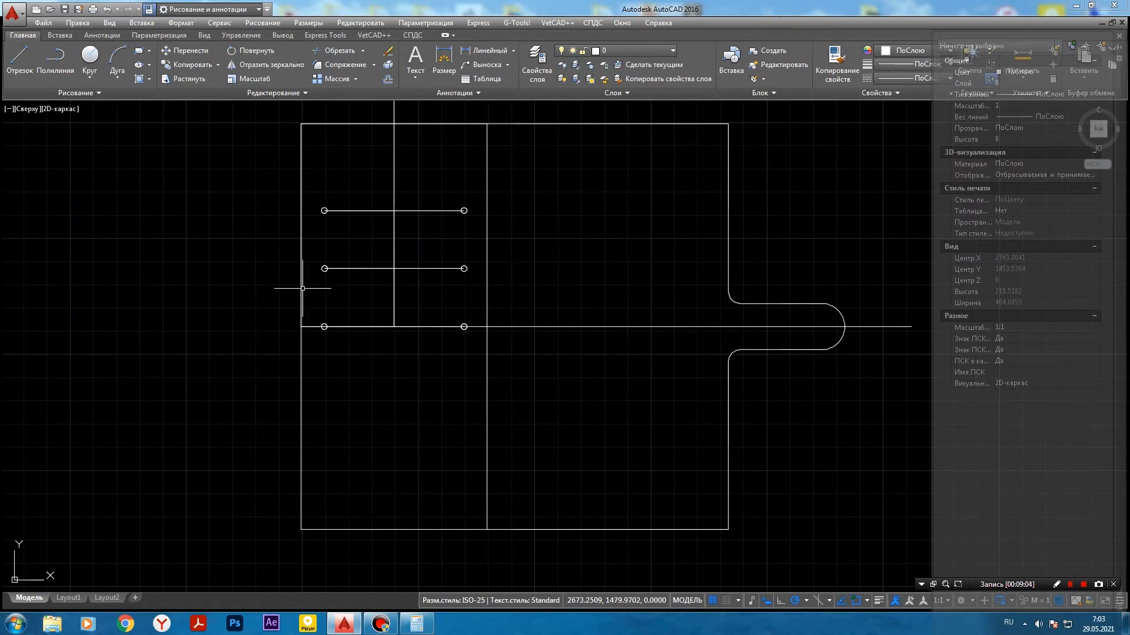
- Draw a closed rectangle of lines 55 wide and 85 high in the empty area beside the large rectangle's left edge
click(20, 58)
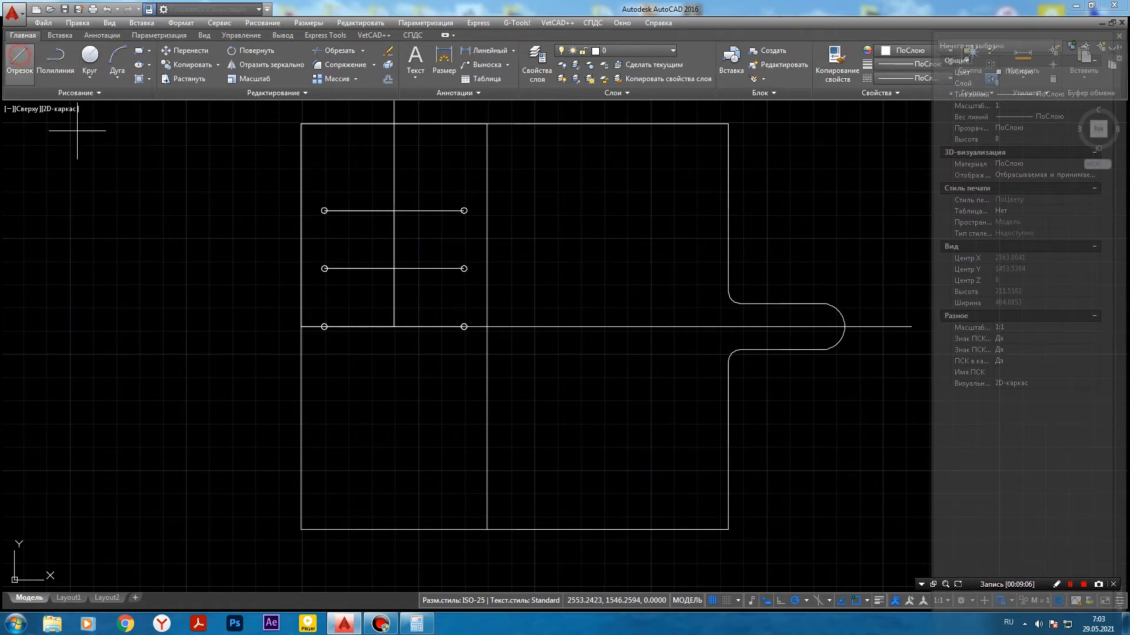
middle_drag(102, 237, 239, 236)
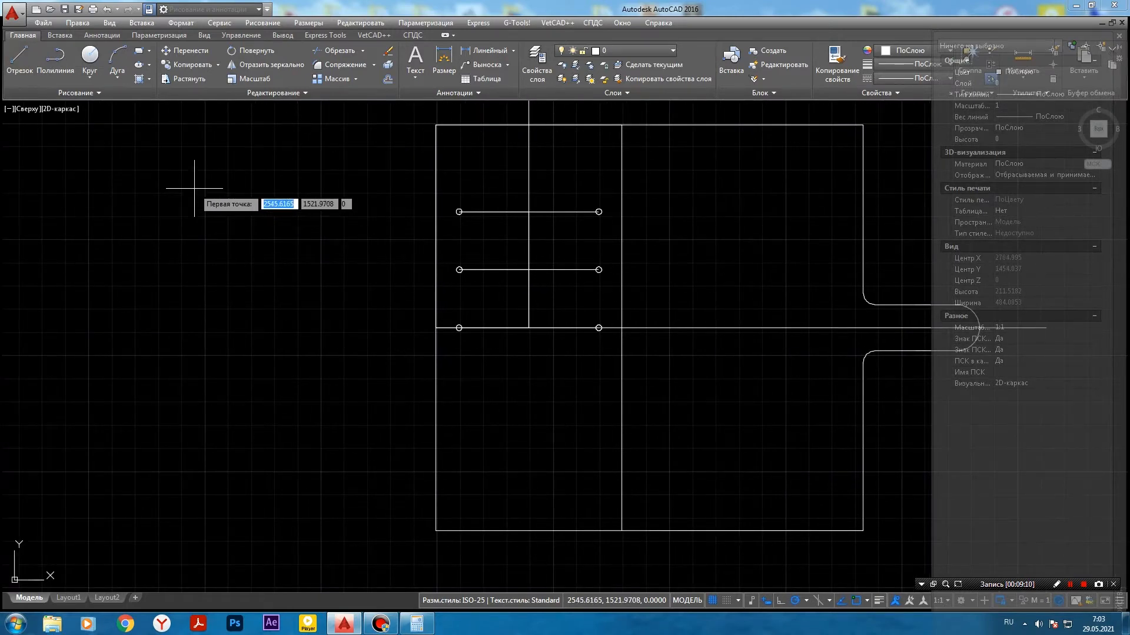
click(198, 167)
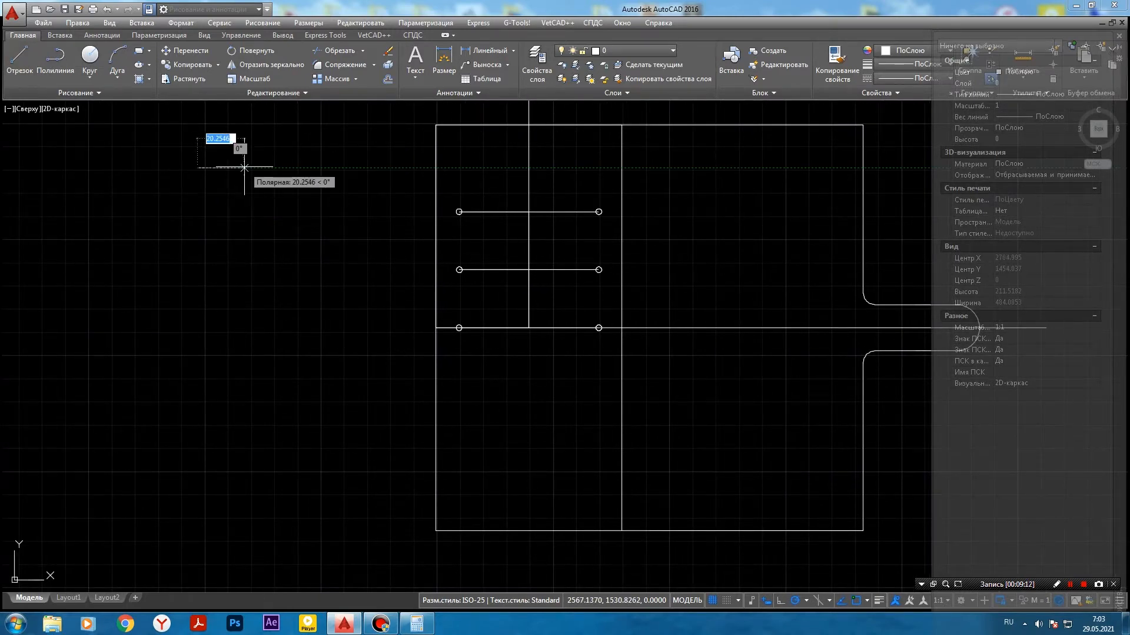
text(55)
key(Return)
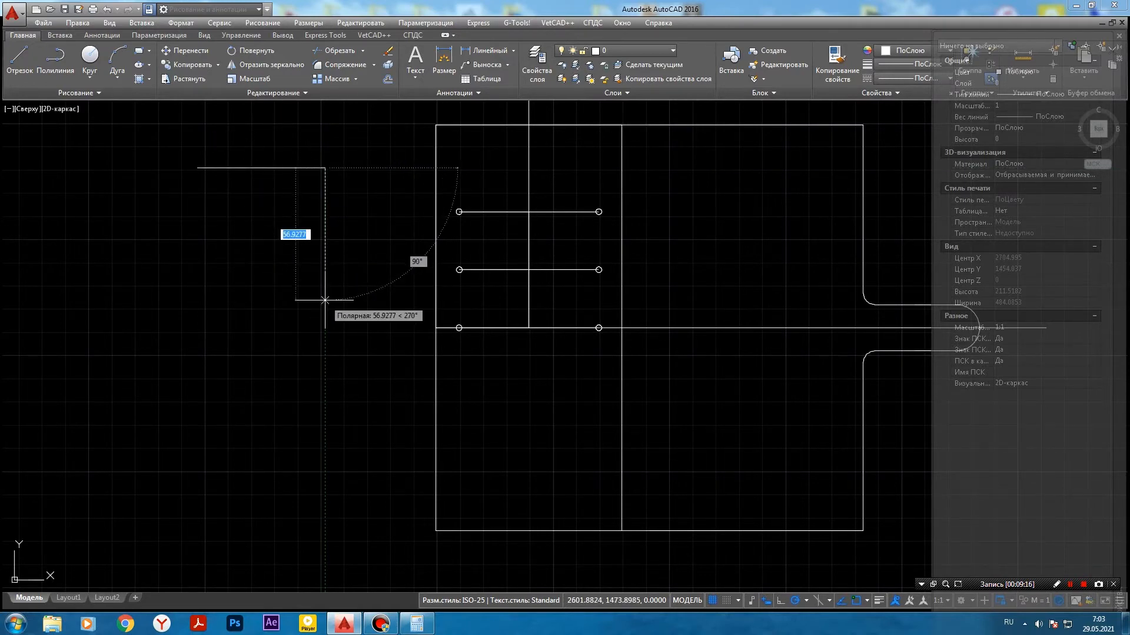
text(8)
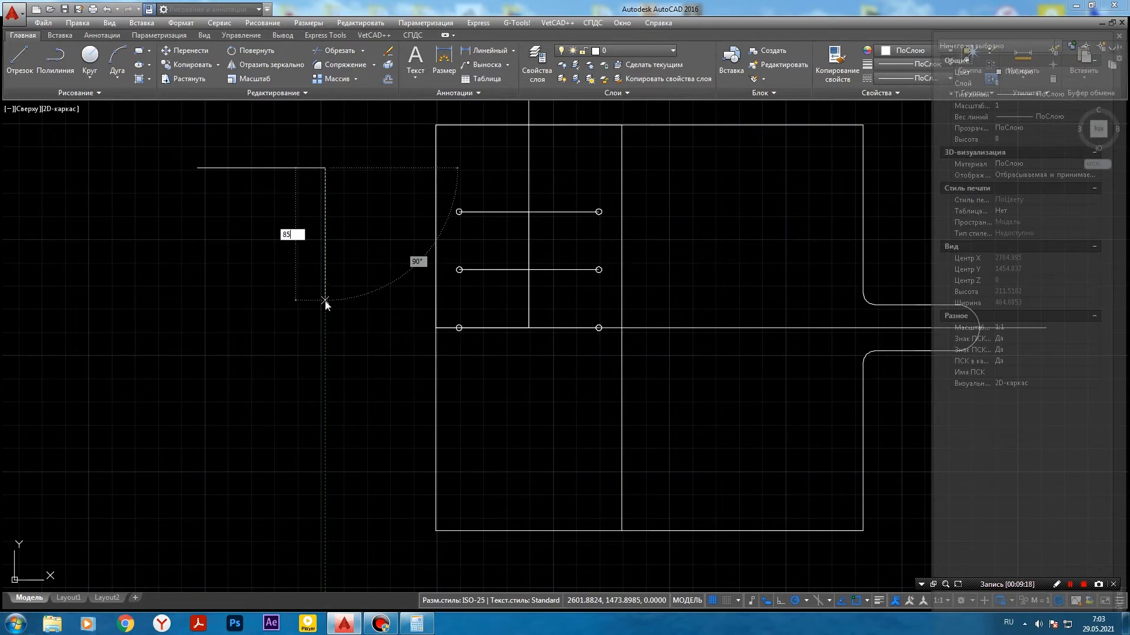
text(5)
key(Return)
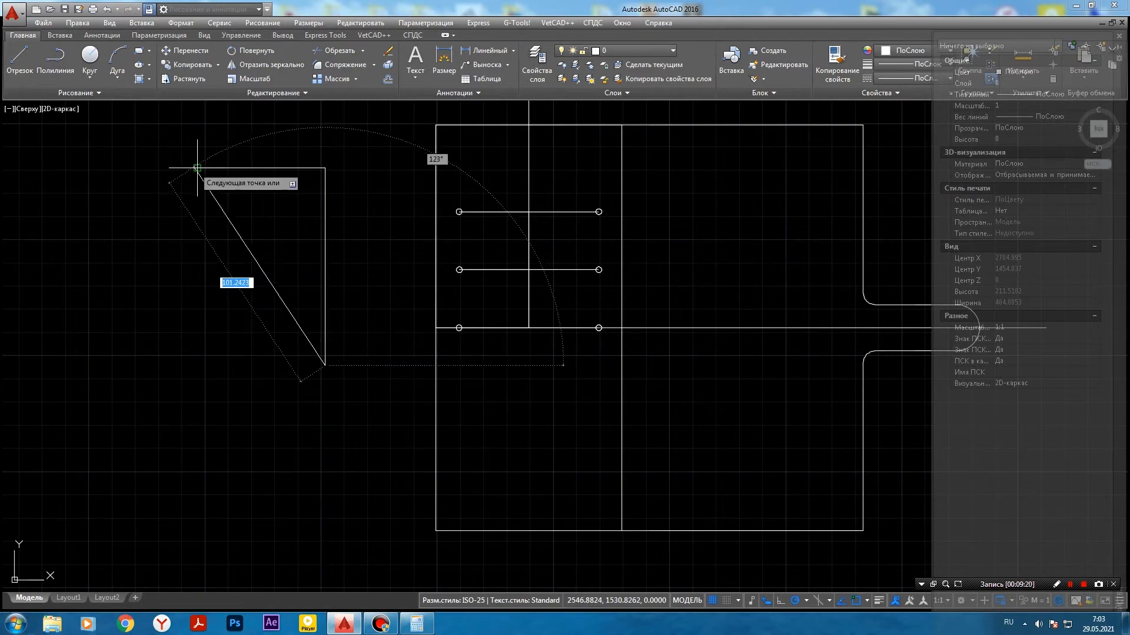
click(197, 365)
click(197, 168)
key(Escape)
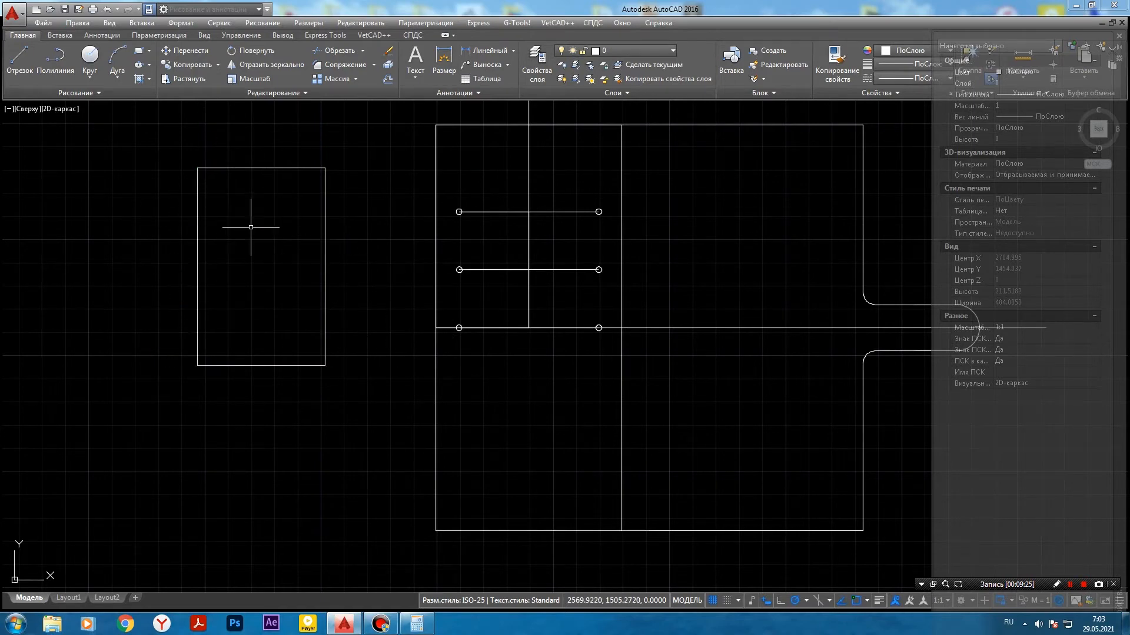
click(179, 155)
click(352, 396)
right_click(248, 208)
click(289, 295)
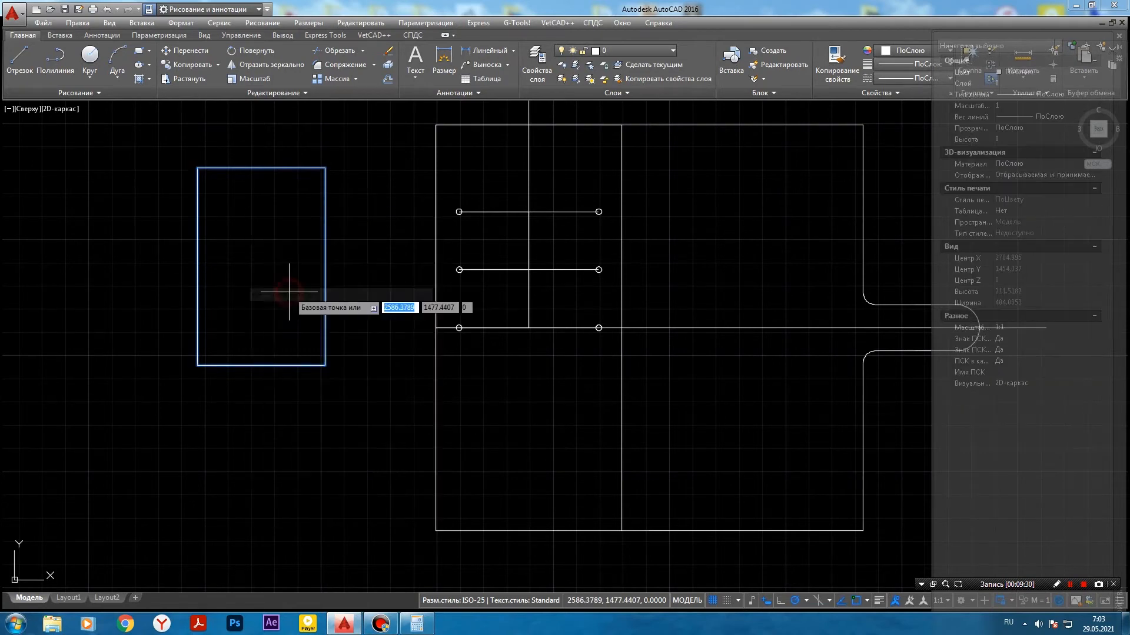
click(250, 230)
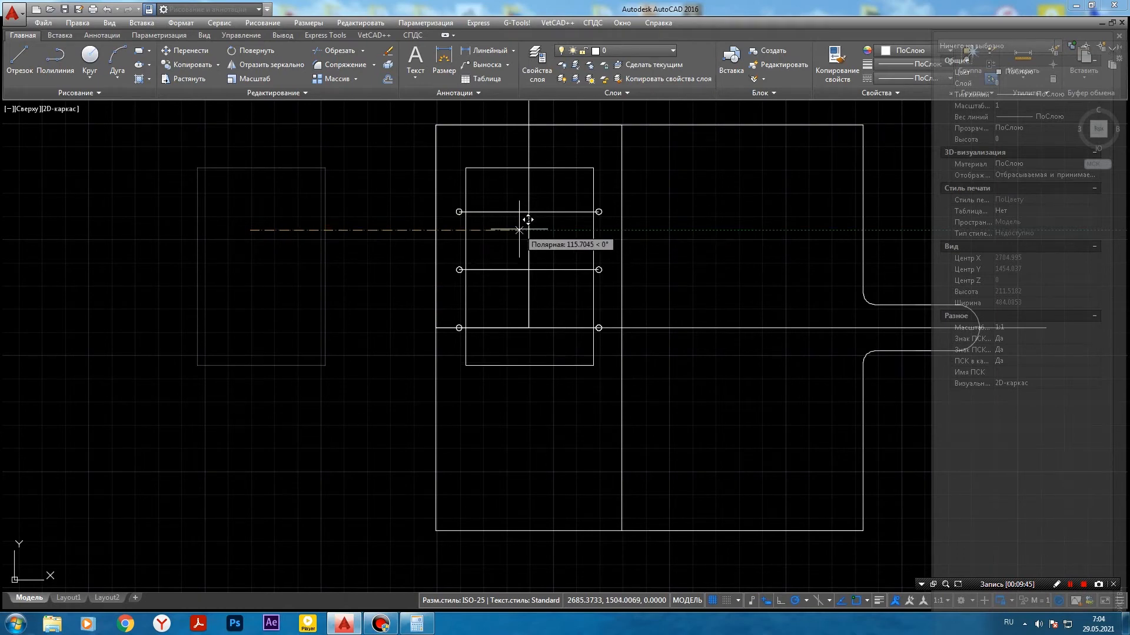
key(Escape)
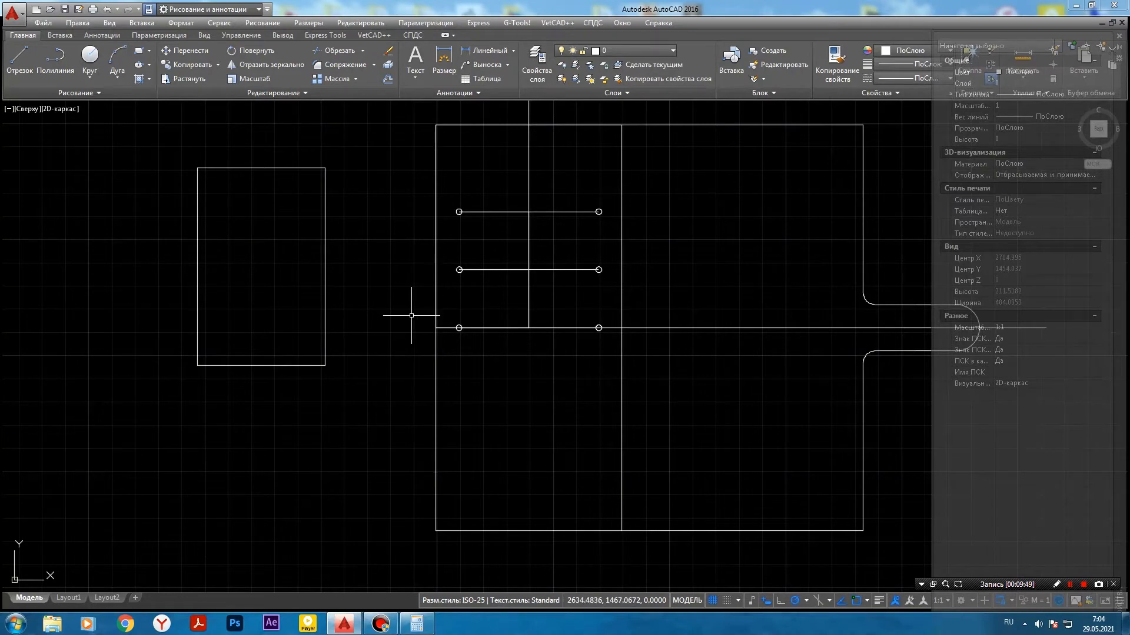
- Fillet the large rectangle's upper left corner with the same radius of 5, repeating it for the overlapping edge lines
mouse_move(714, 268)
middle_down()
mouse_move(647, 298)
mouse_move(602, 277)
middle_up()
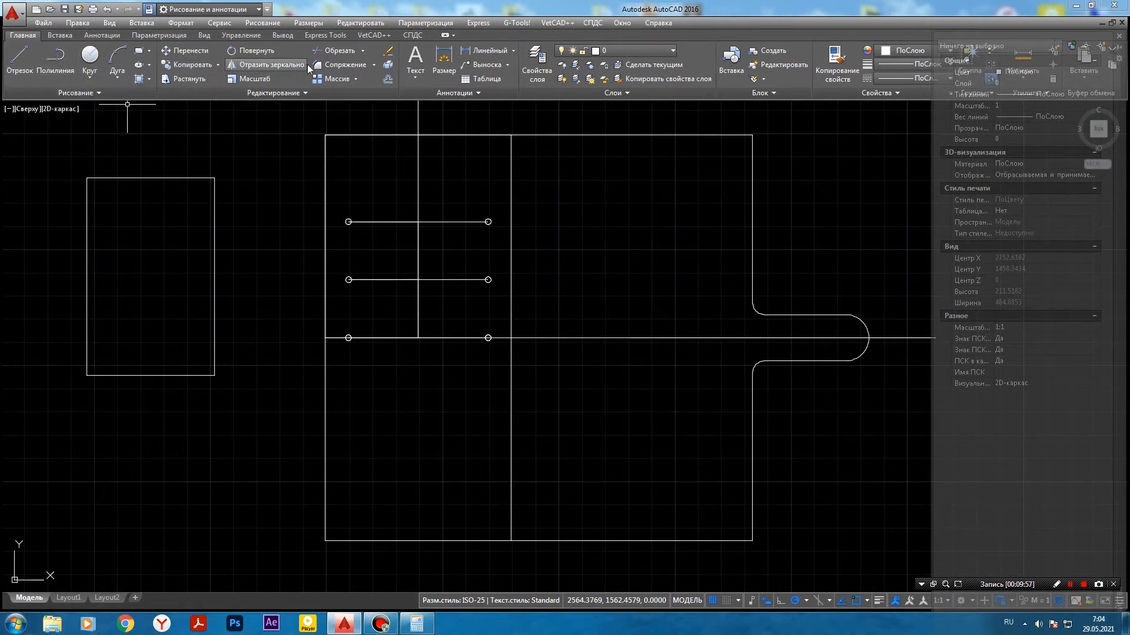
click(340, 66)
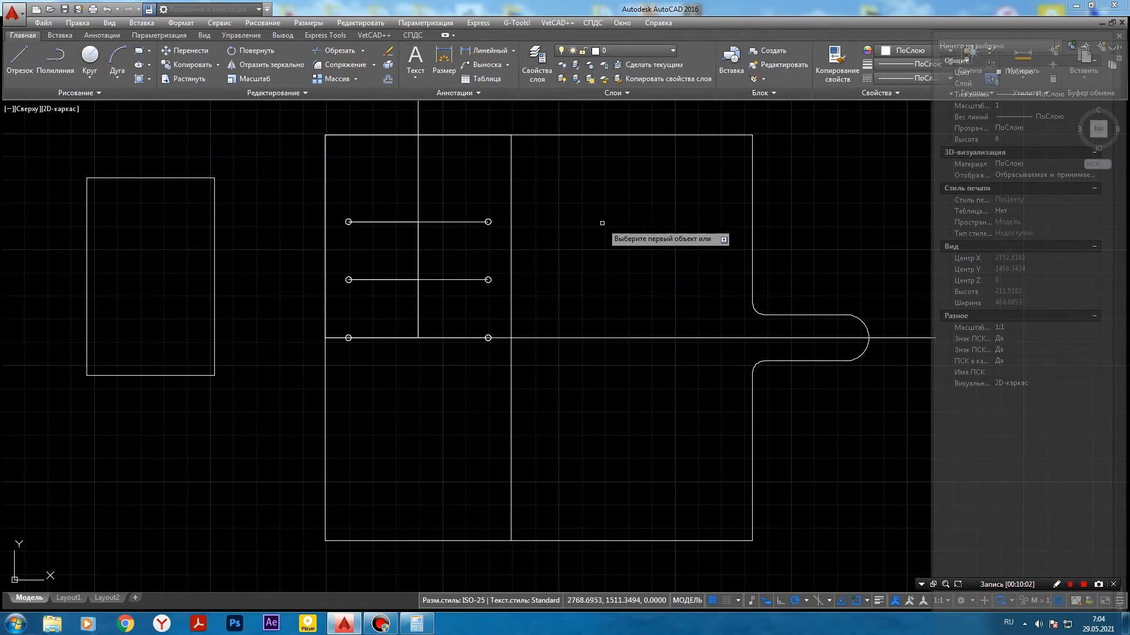
click(339, 135)
click(324, 146)
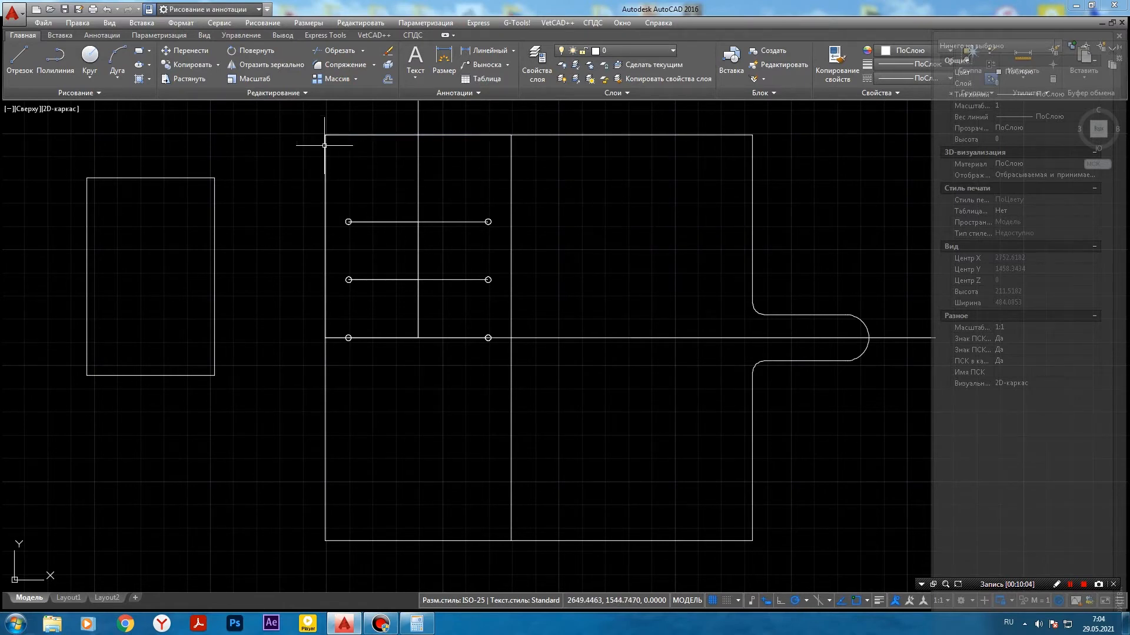
click(333, 65)
click(339, 135)
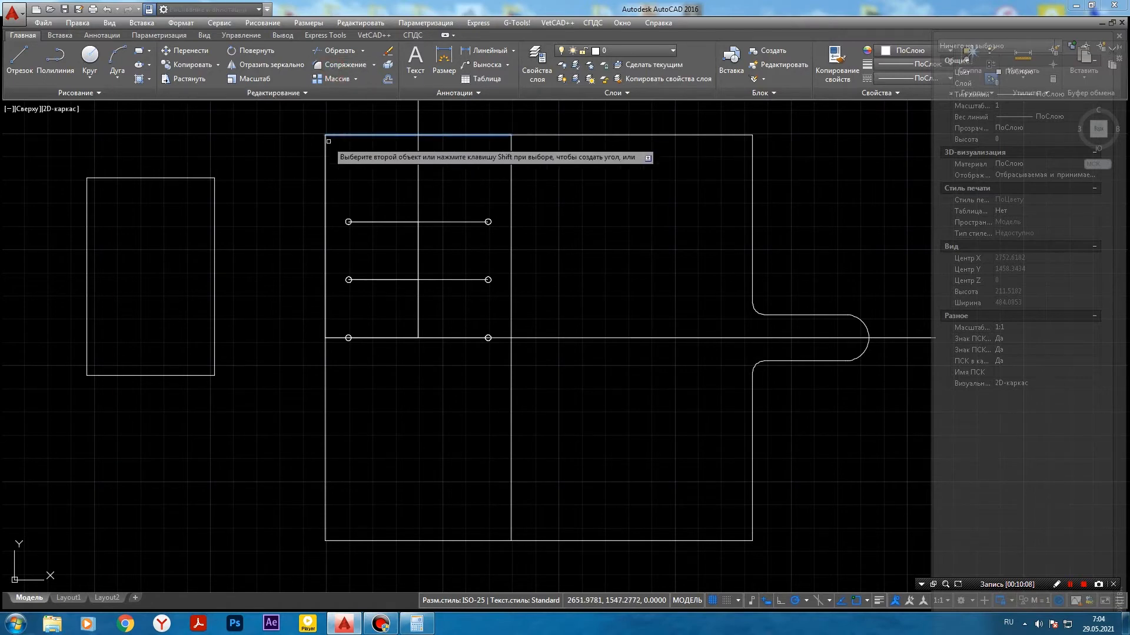
click(324, 144)
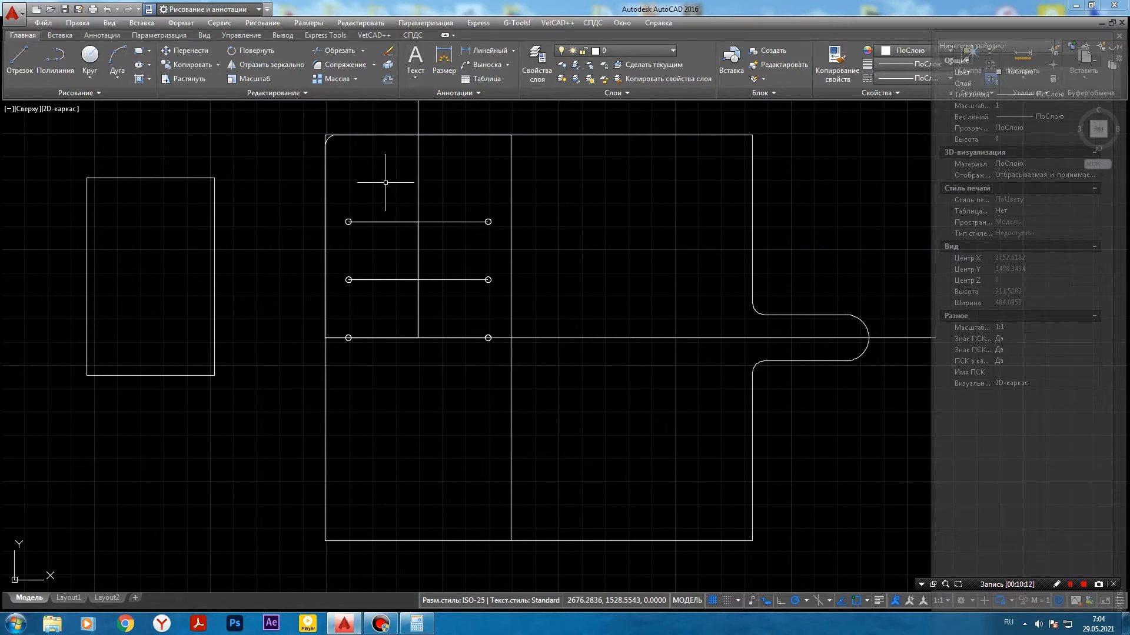
- Fillet the upper right, lower right and lower left corners of the large rectangle with the same radius of 5
click(345, 66)
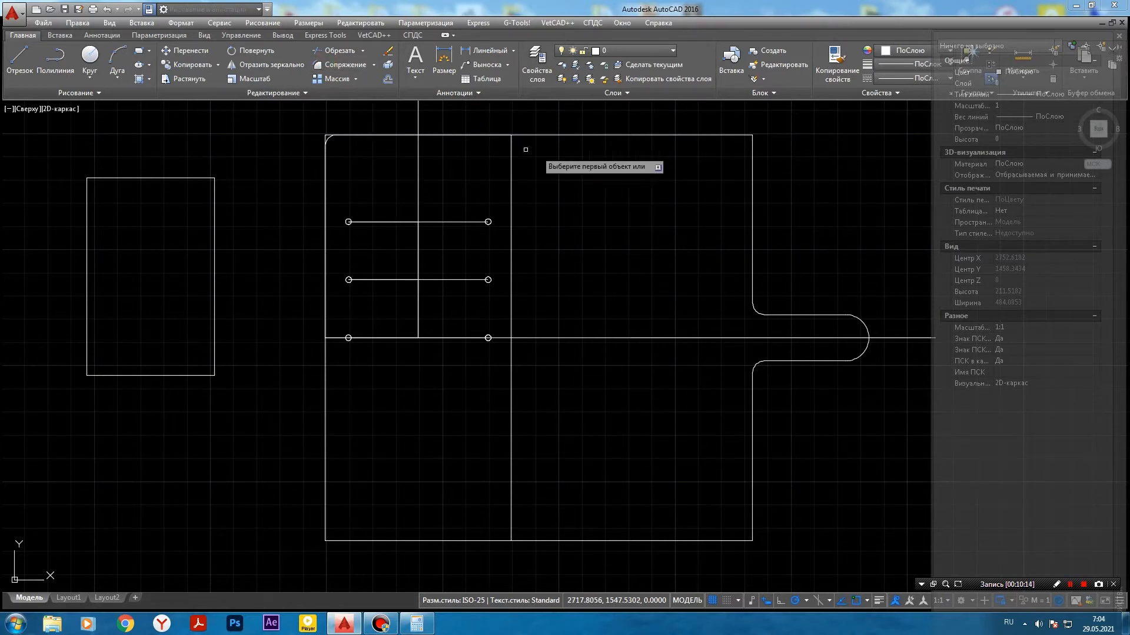
click(736, 135)
click(752, 150)
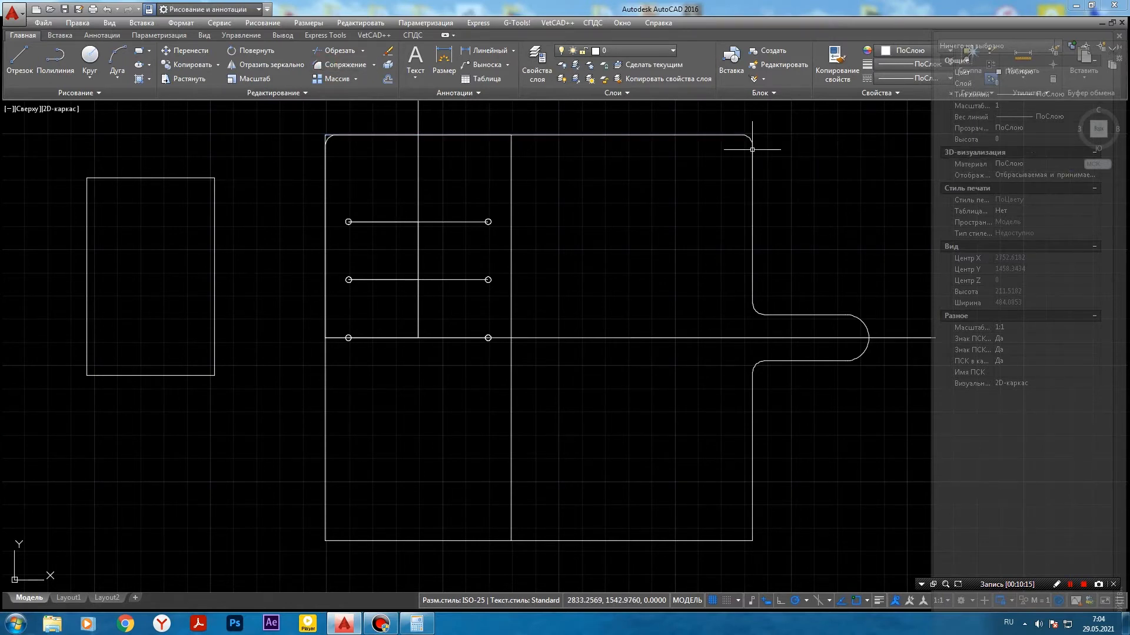
click(344, 65)
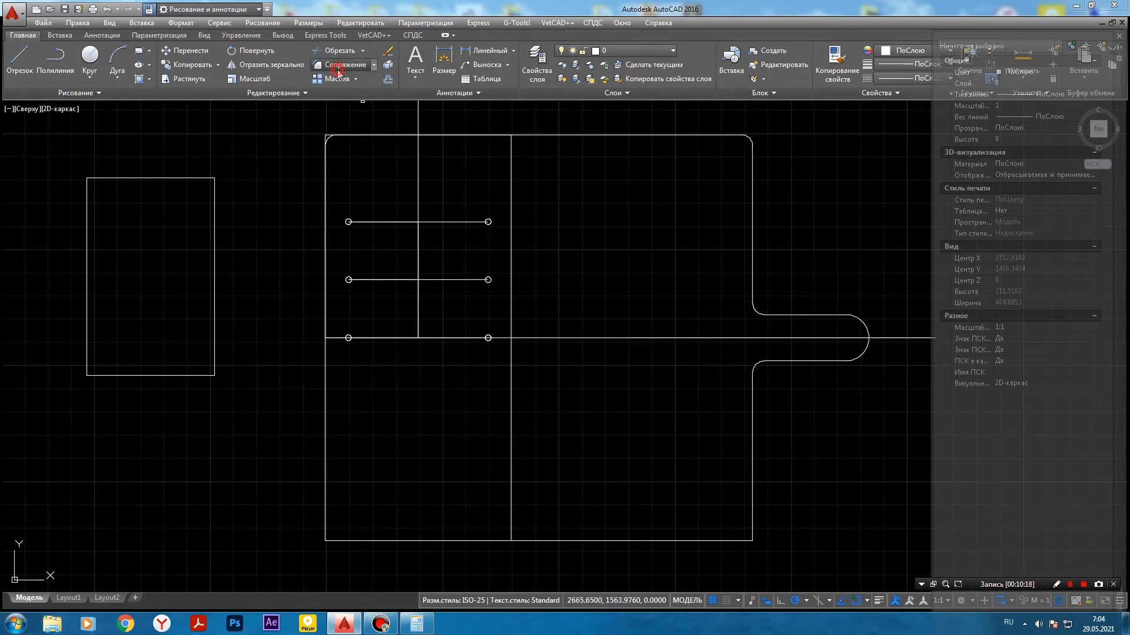
click(752, 527)
click(735, 541)
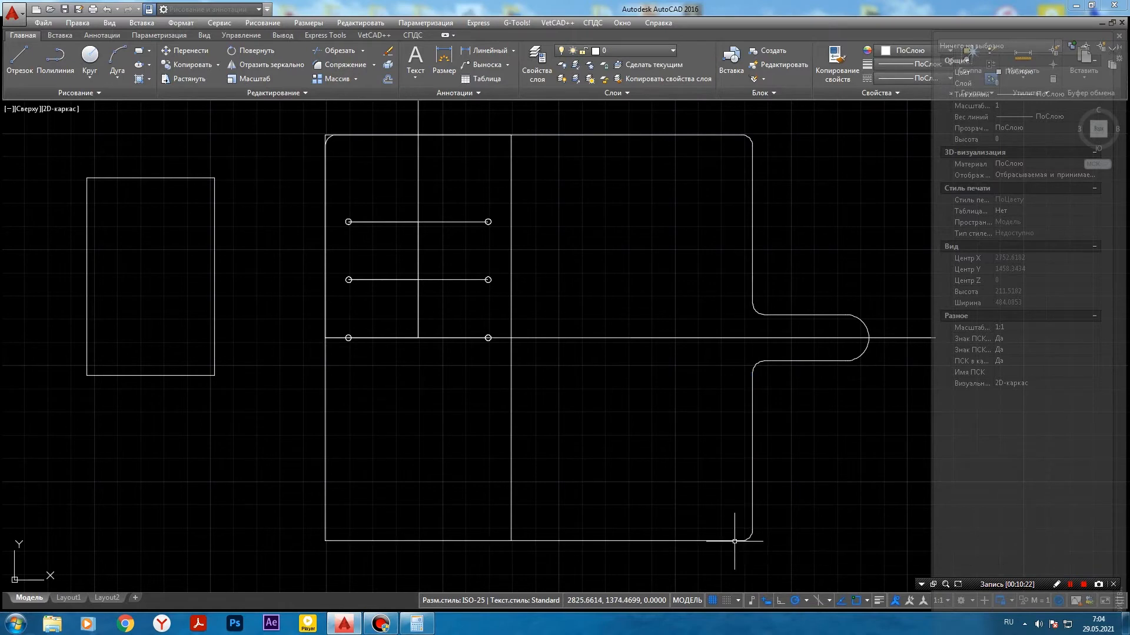
click(341, 67)
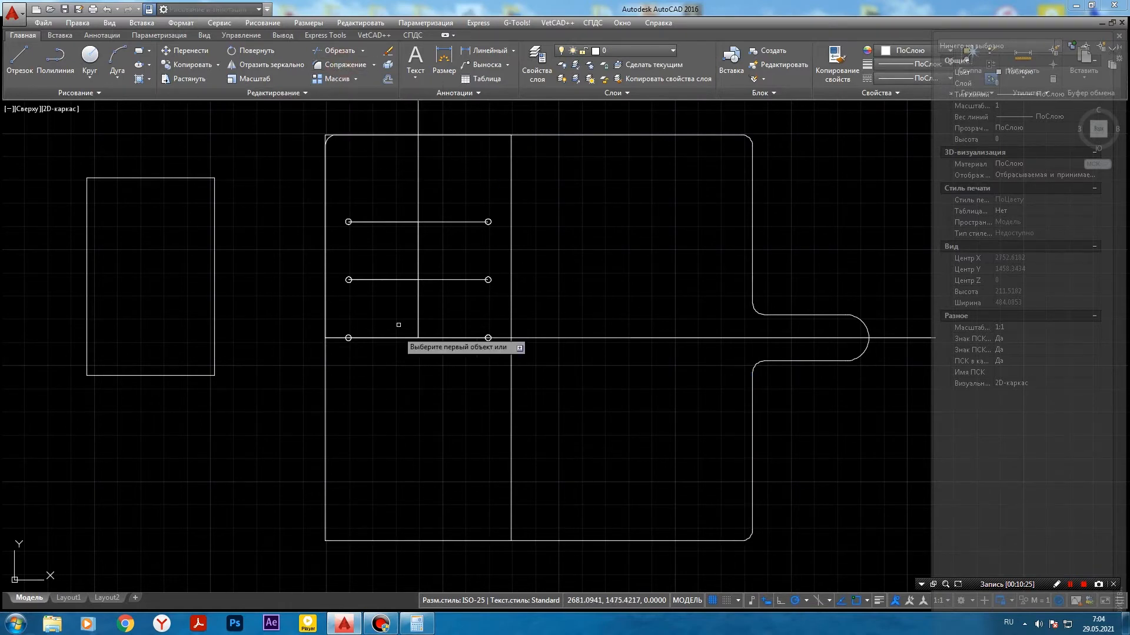
click(326, 525)
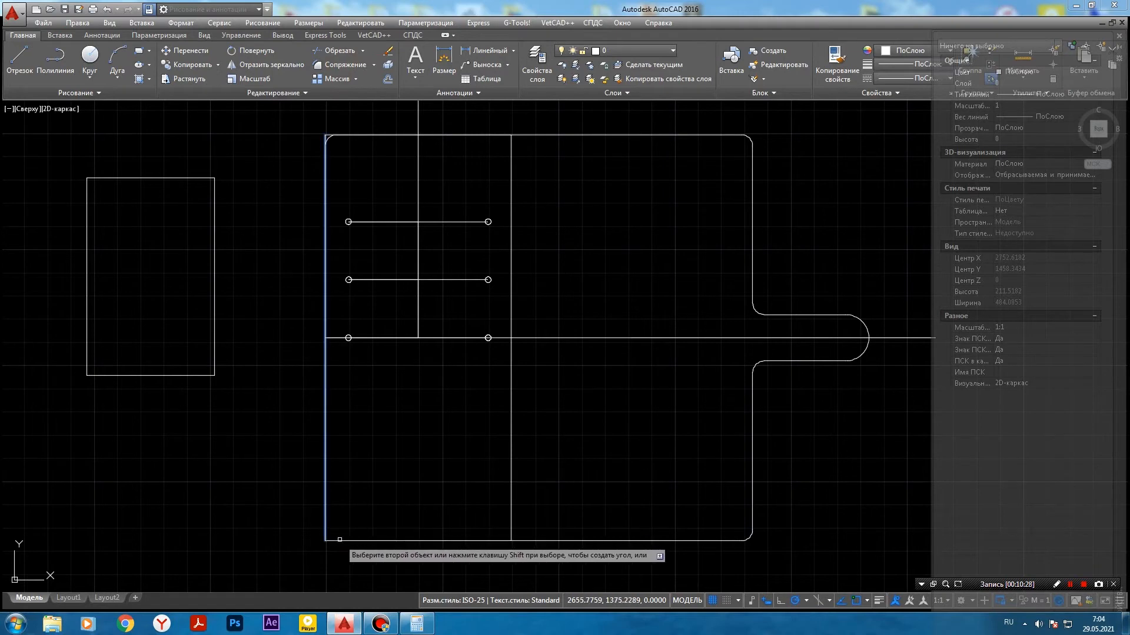
click(340, 539)
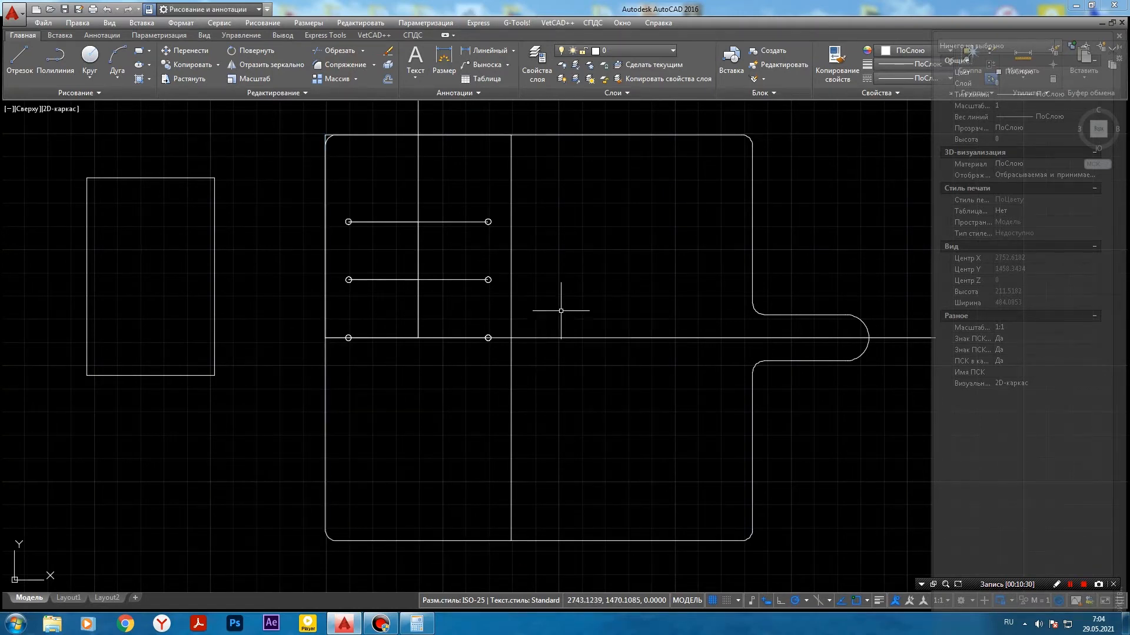
- Delete the overlapping top and left edge lines that still form a square corner outside the upper left fillet
mouse_move(690, 252)
middle_down()
mouse_move(482, 280)
mouse_move(629, 275)
middle_up()
scroll(270, 162, up, 5)
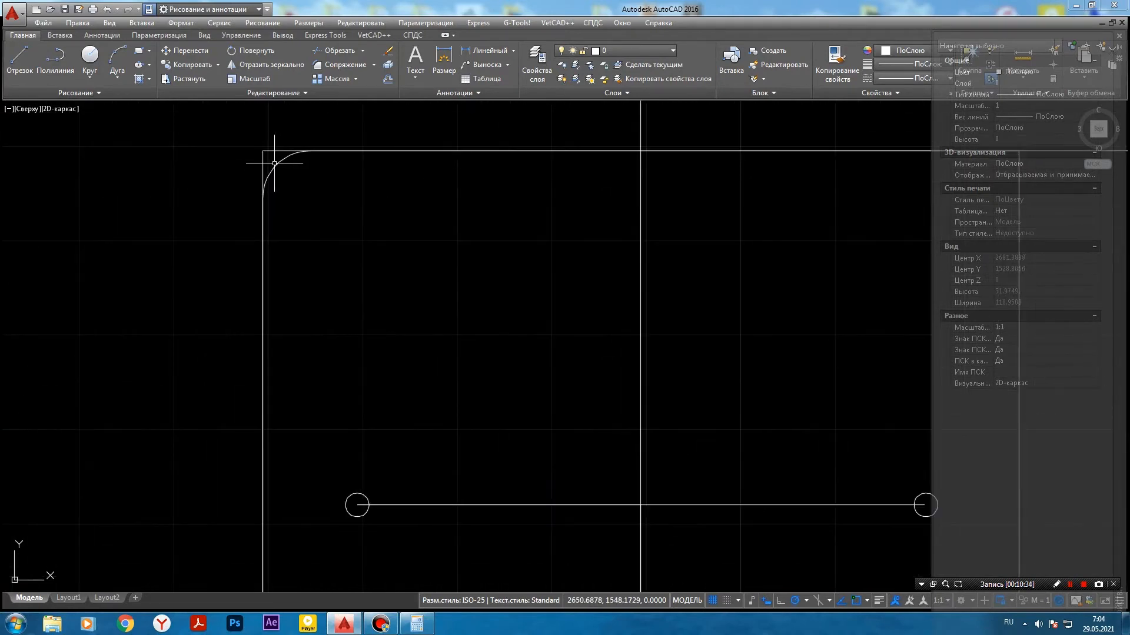
click(272, 151)
click(265, 157)
key(Escape)
scroll(435, 219, down, 3)
mouse_move(441, 222)
middle_down()
mouse_move(442, 235)
mouse_move(373, 196)
mouse_move(397, 168)
middle_up()
scroll(408, 238, down, 2)
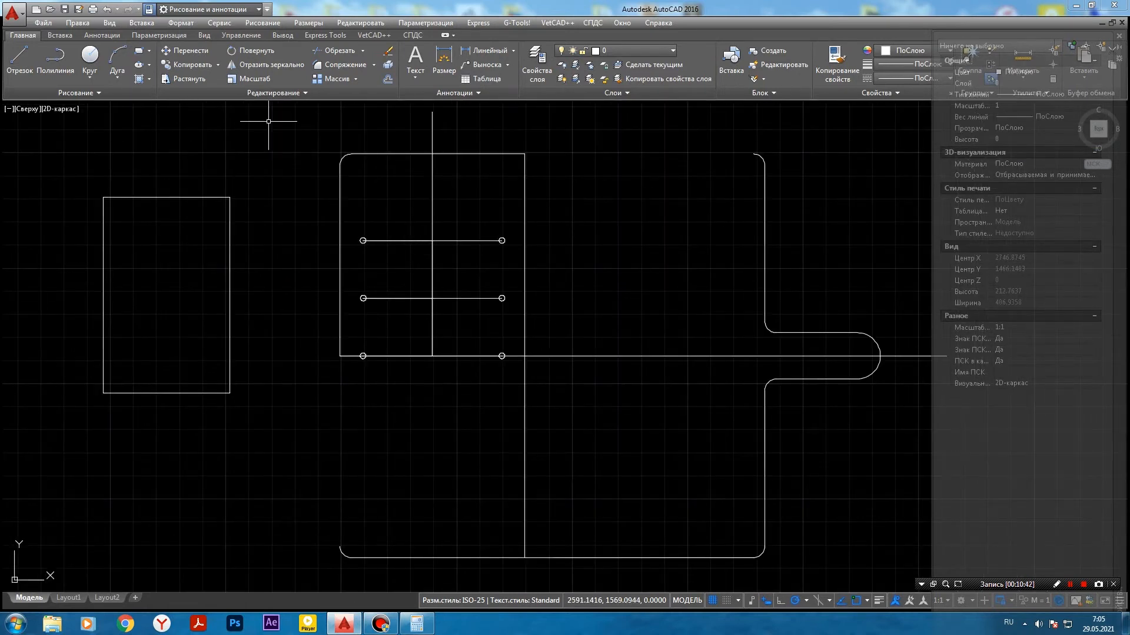
- Stretch the remaining top edge line from the vertical divider to the start of the upper right corner fillet
click(518, 155)
click(524, 154)
click(756, 154)
key(Escape)
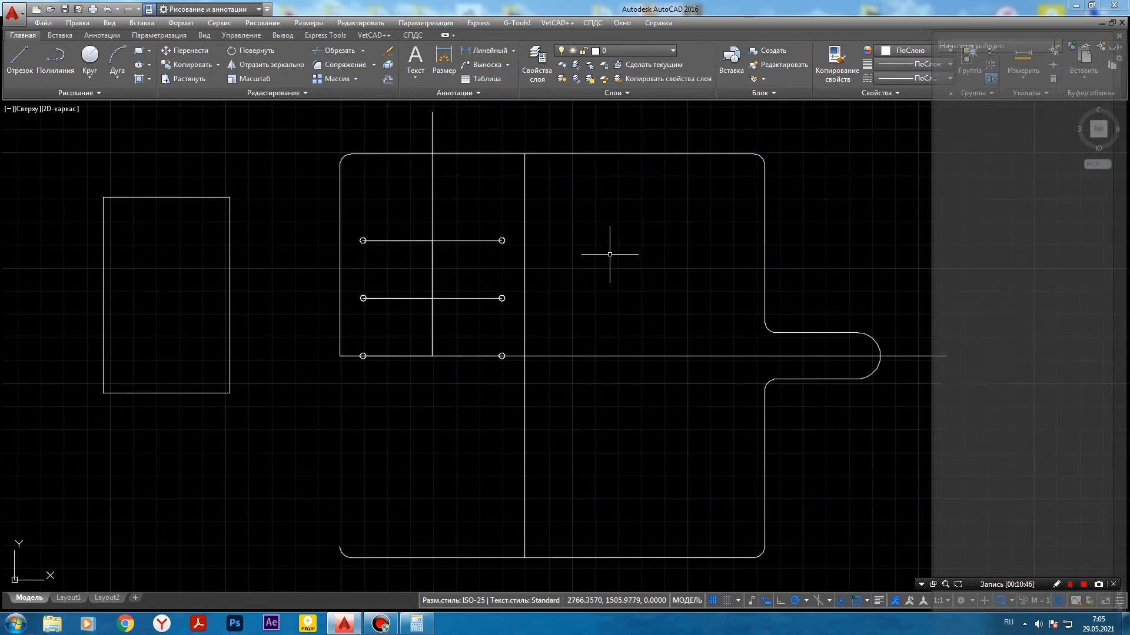
- Stretch the remaining left edge line from mid-height down to the start of the lower left corner fillet
click(339, 333)
click(340, 356)
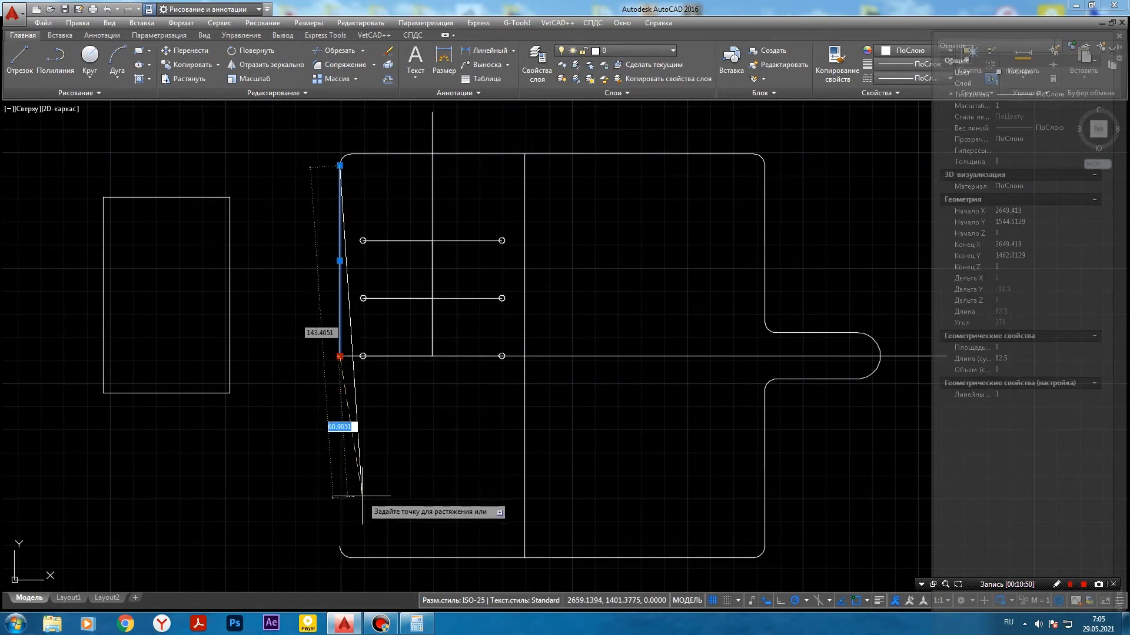
click(340, 547)
key(Escape)
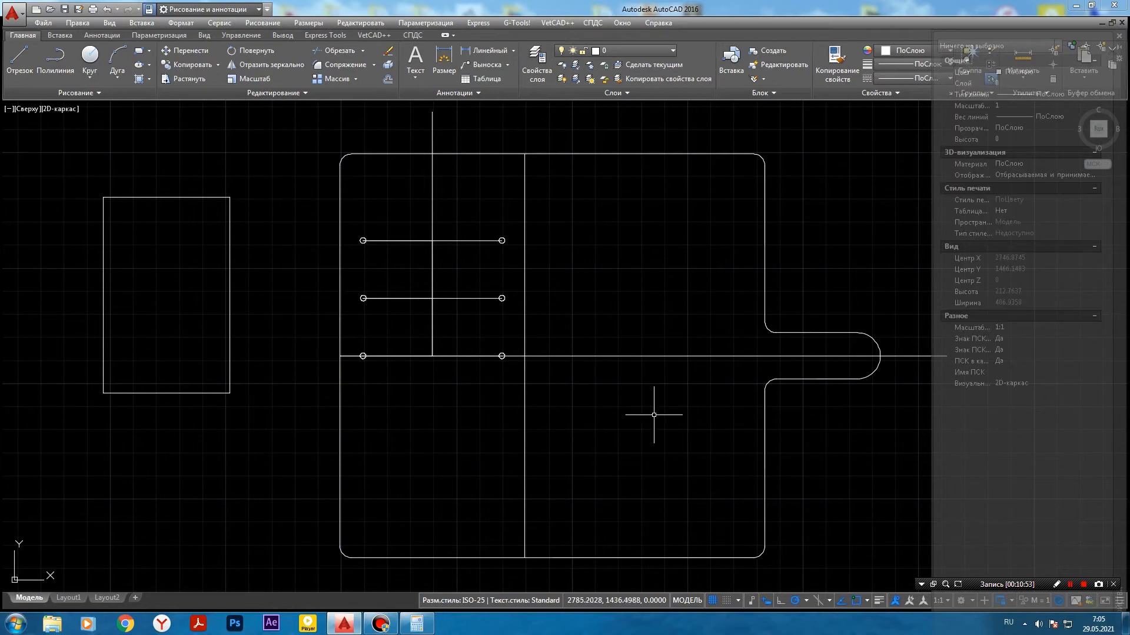
- Delete the long vertical construction line through the hole-ended lines and the horizontal construction lines along the rectangle's middle
scroll(559, 368, down, 3)
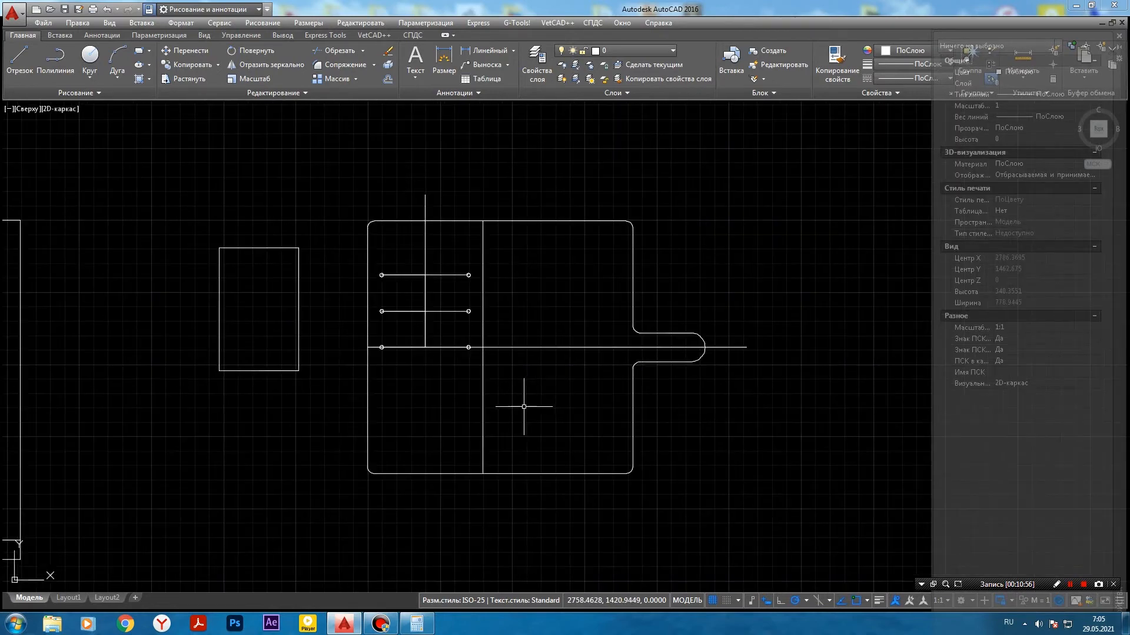
click(425, 241)
scroll(431, 325, up, 2)
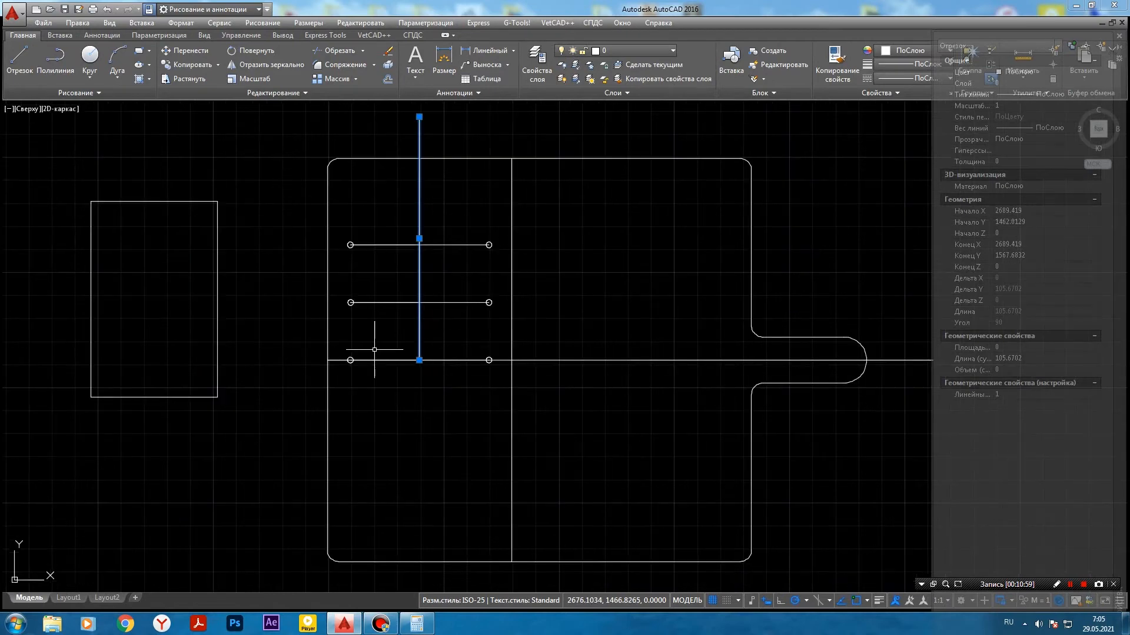
click(342, 360)
key(Delete)
click(340, 360)
key(Delete)
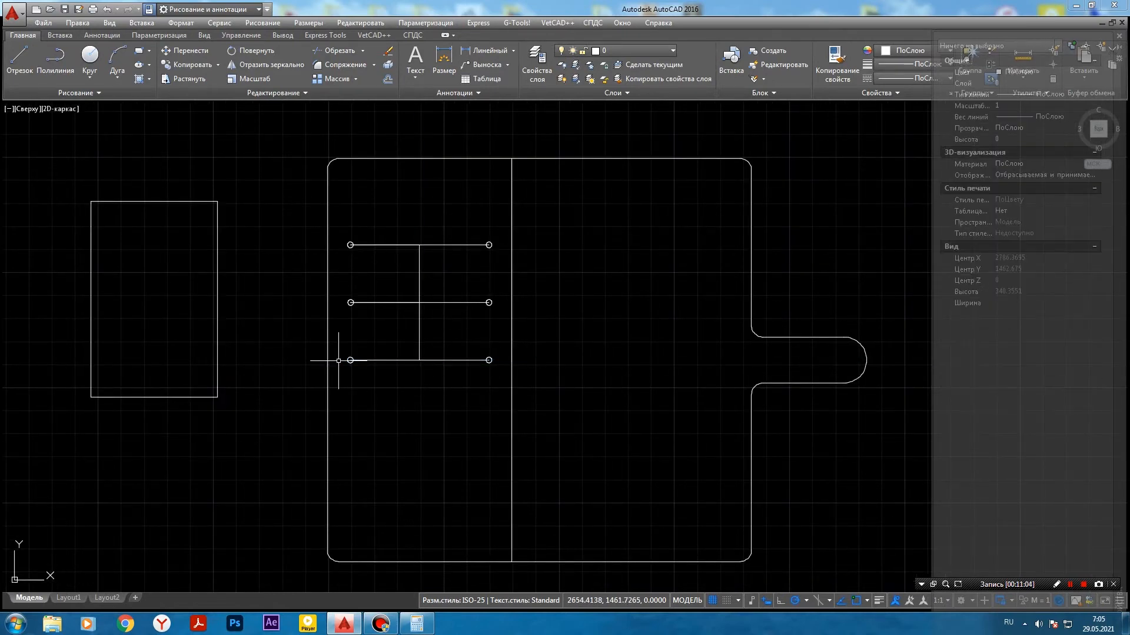
- Delete the two short vertical construction lines that connect the midpoints of the three hole-ended lines
click(420, 326)
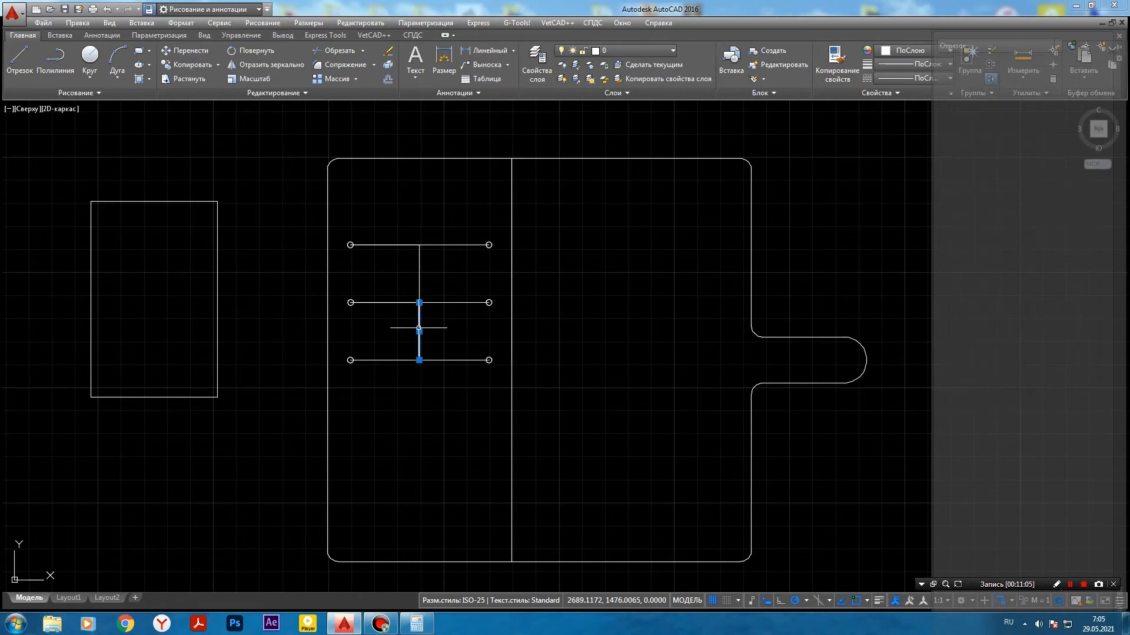
click(419, 277)
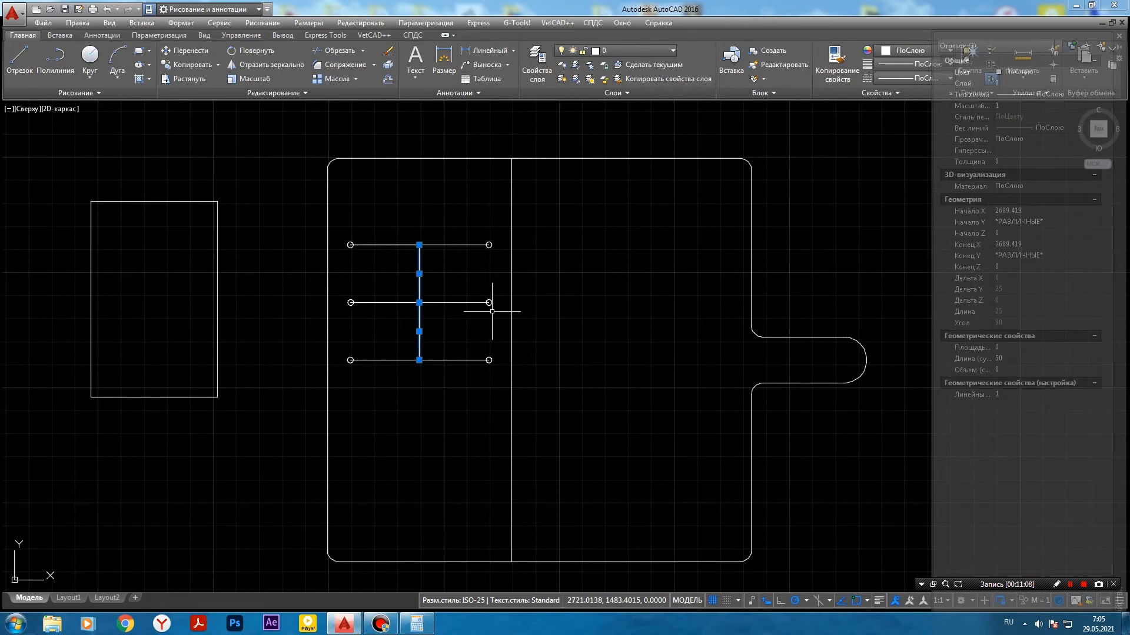
key(Delete)
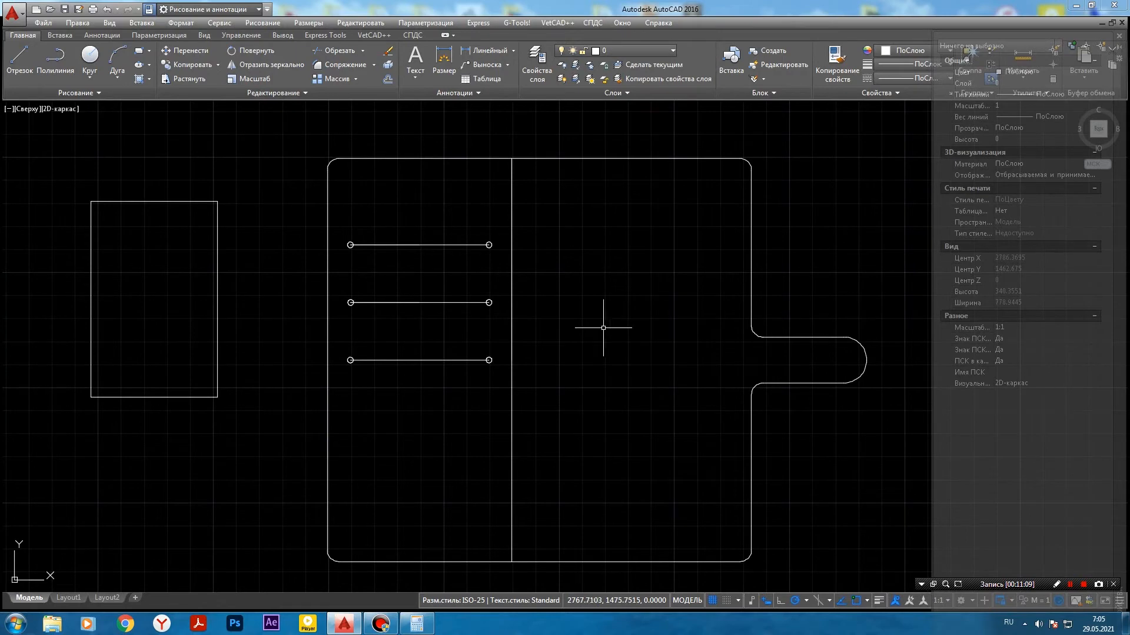
- Copy the panel's left edge with its corner fillets, the hole-ended lines and the vertical divider to the free area right of the tab
scroll(619, 326, down, 2)
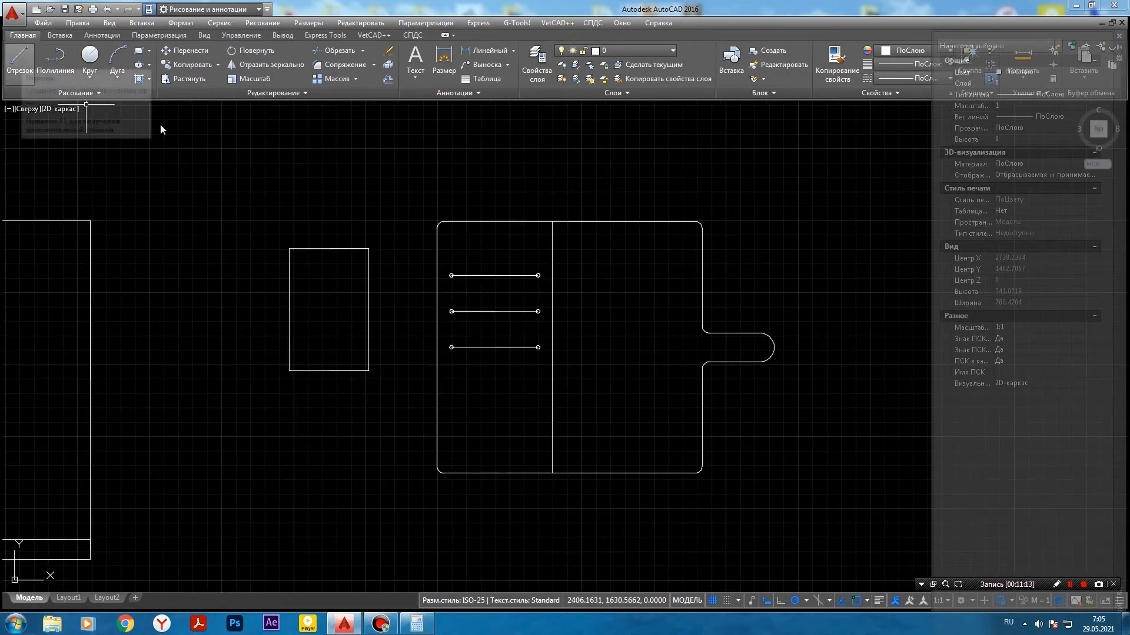
click(428, 203)
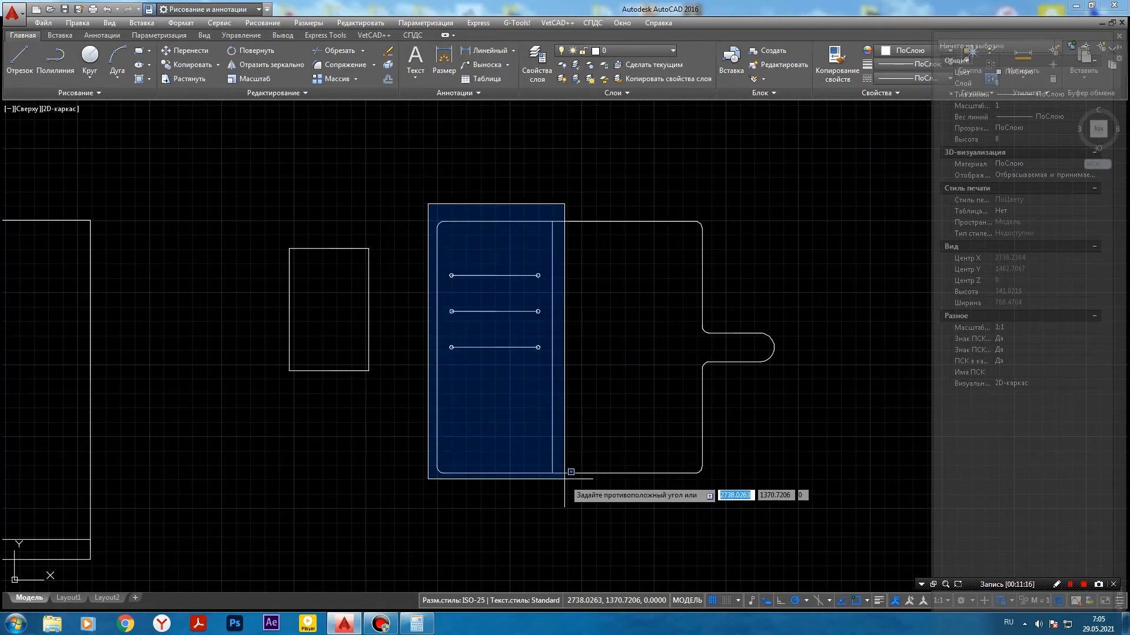
click(567, 497)
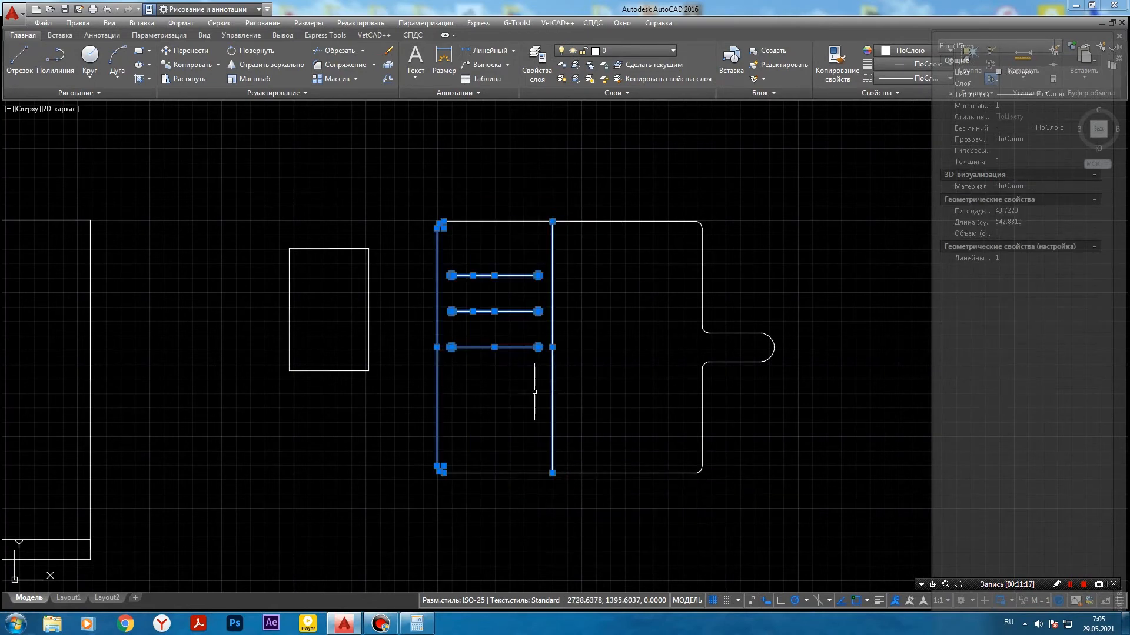
right_click(490, 248)
click(545, 351)
click(537, 347)
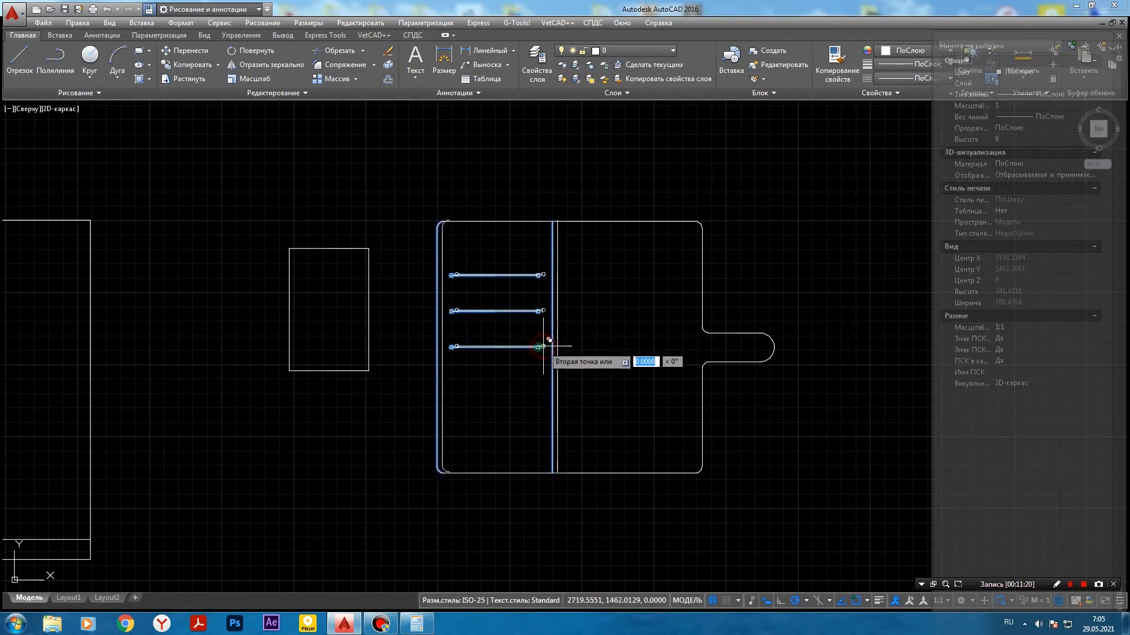
mouse_move(884, 400)
middle_down()
mouse_move(779, 217)
mouse_move(676, 320)
middle_up()
click(693, 267)
key(Escape)
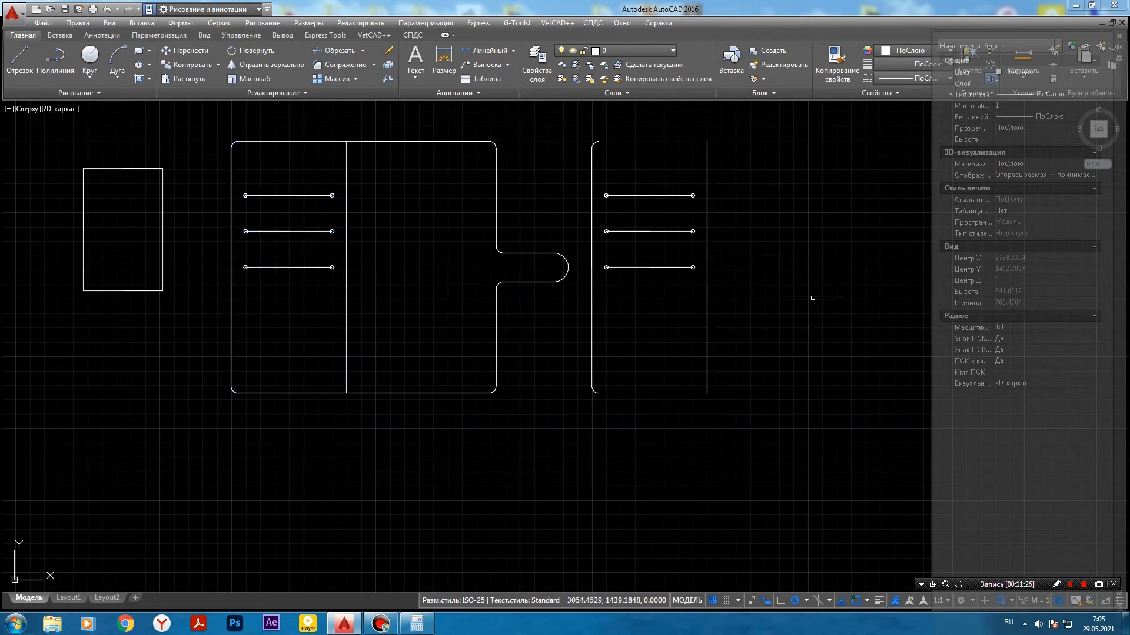
- Close the copied section with straight top and bottom edges between its corner fillets and the vertical divider
click(19, 59)
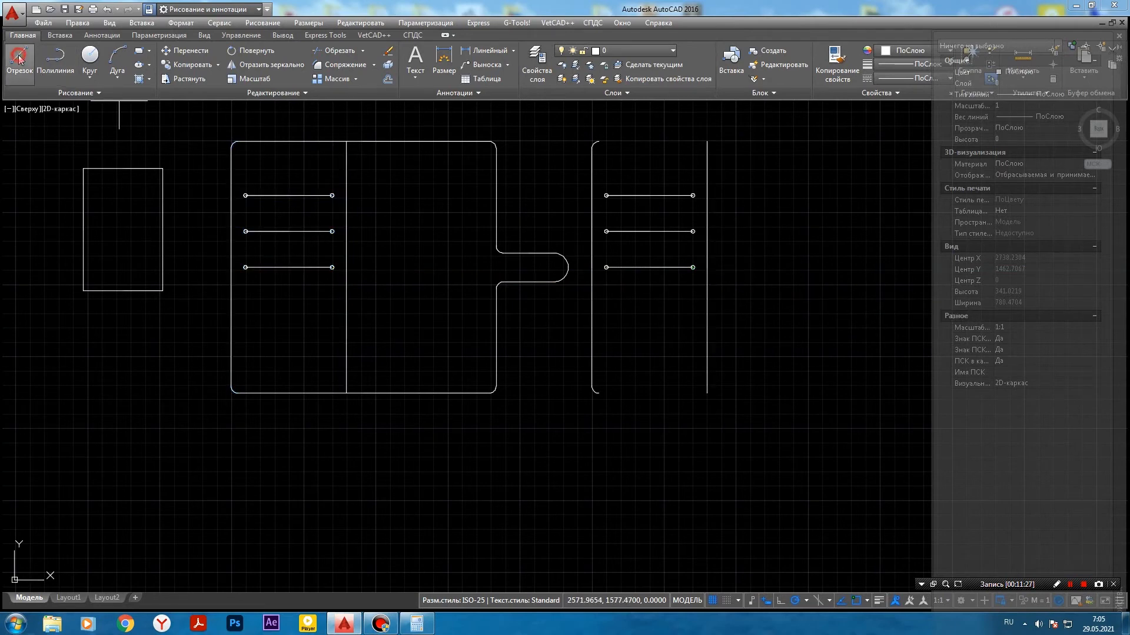
click(599, 142)
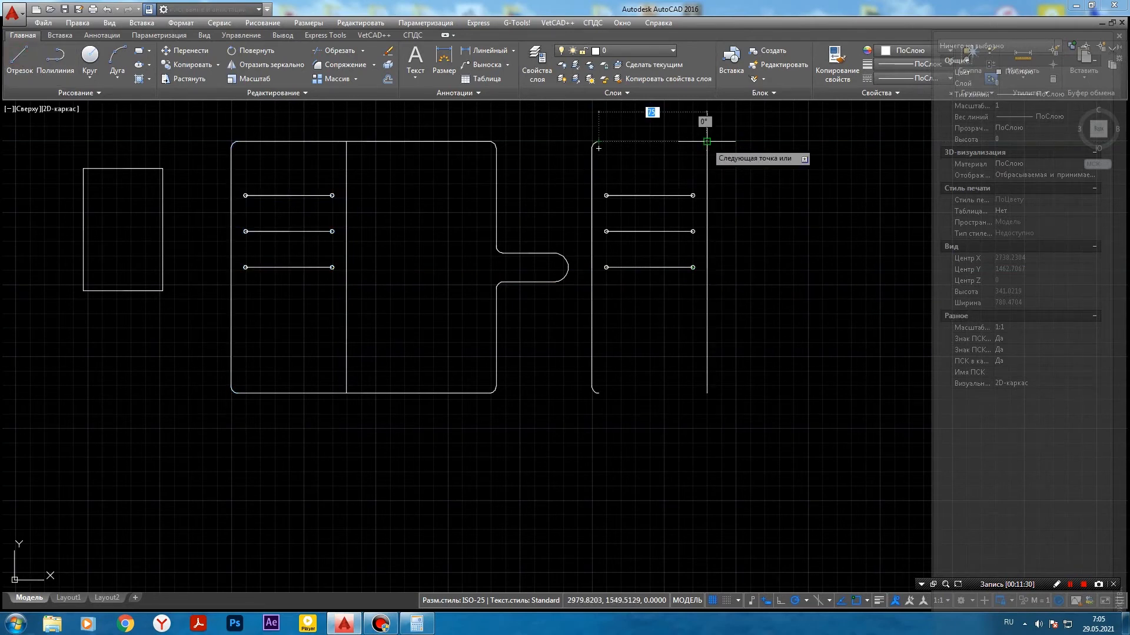
click(707, 141)
key(Escape)
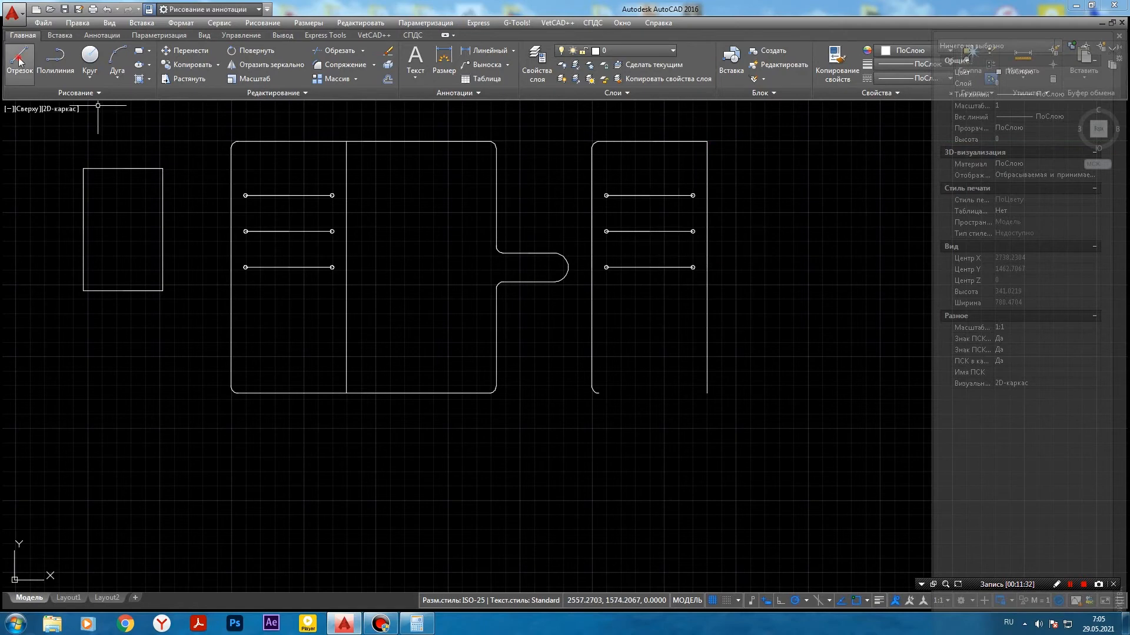
key(space)
click(707, 393)
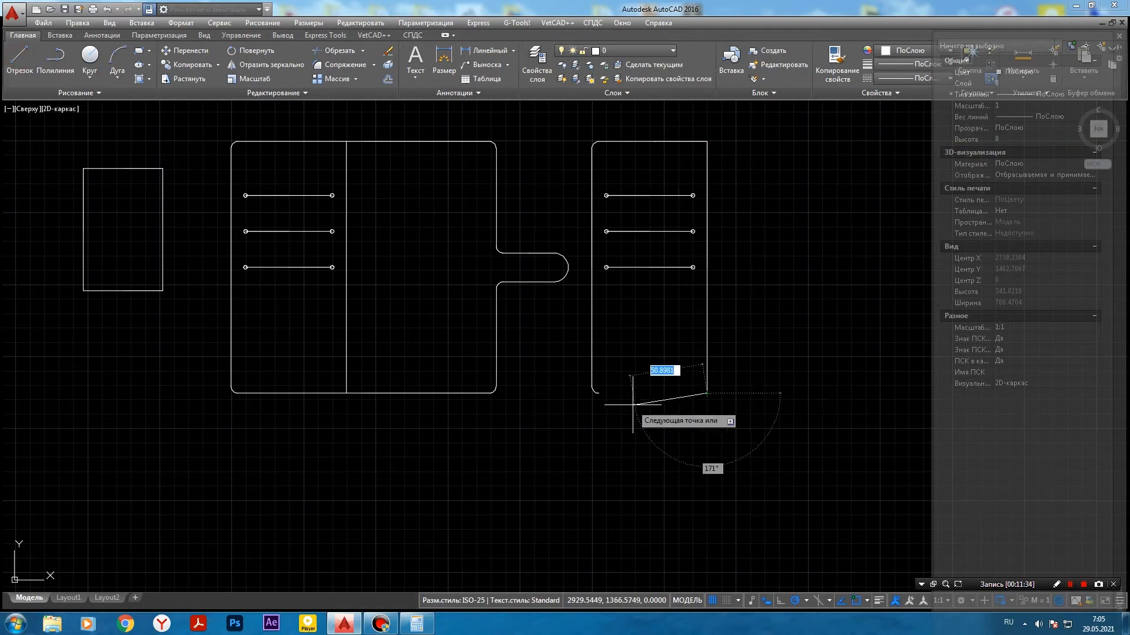
click(599, 391)
key(Escape)
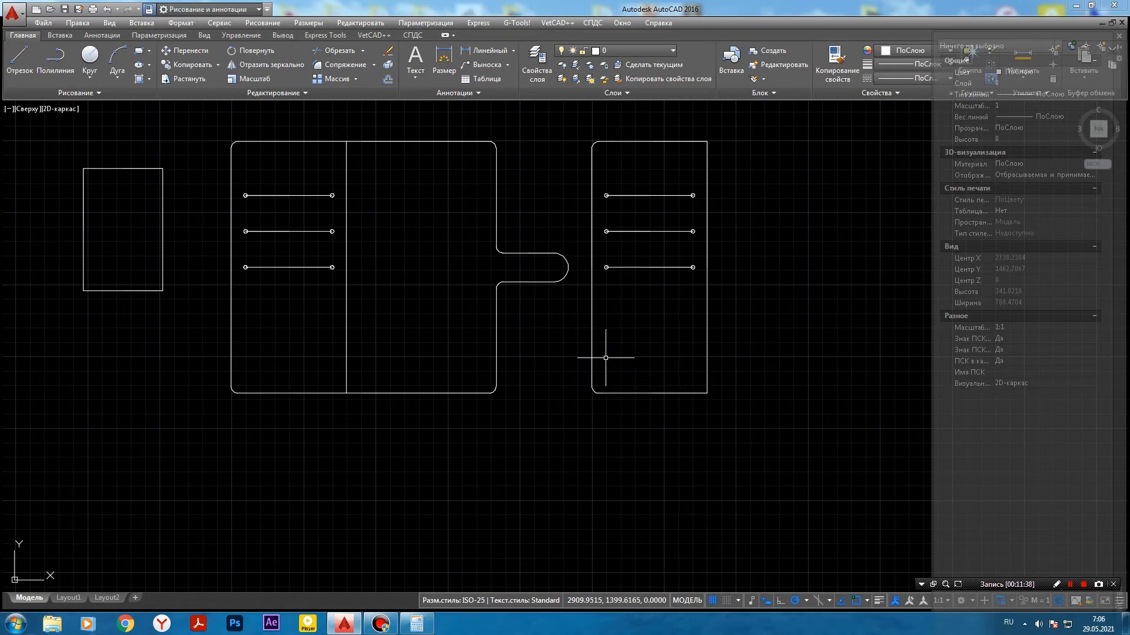
- Draw a vertical construction line across the side tab where its rounded end begins
middle_drag(510, 354, 611, 357)
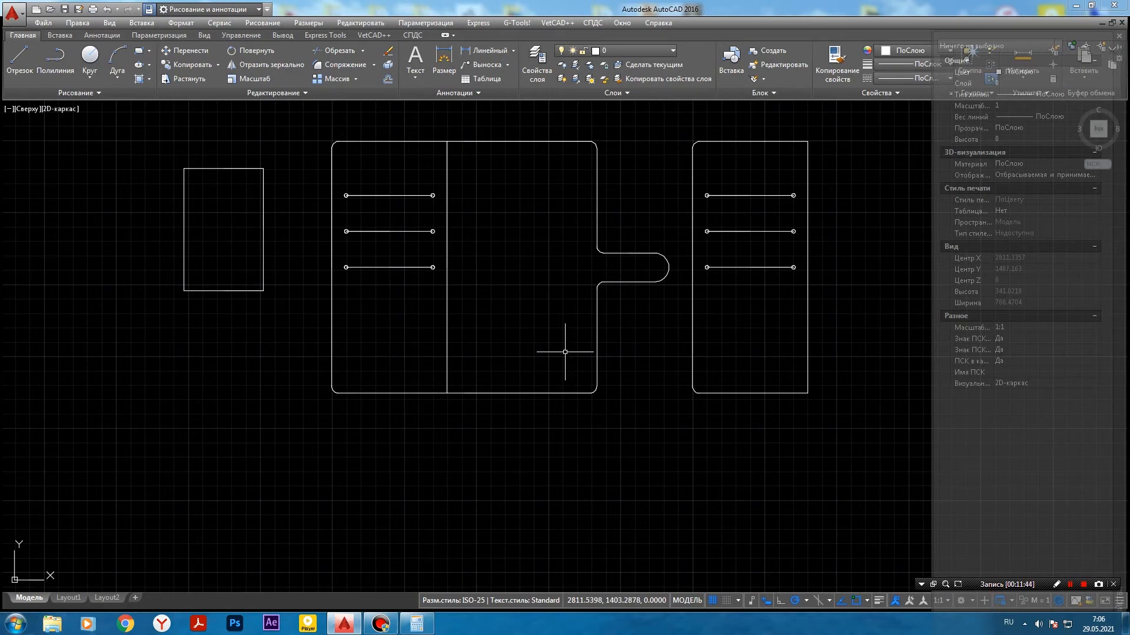
scroll(643, 295, up, 4)
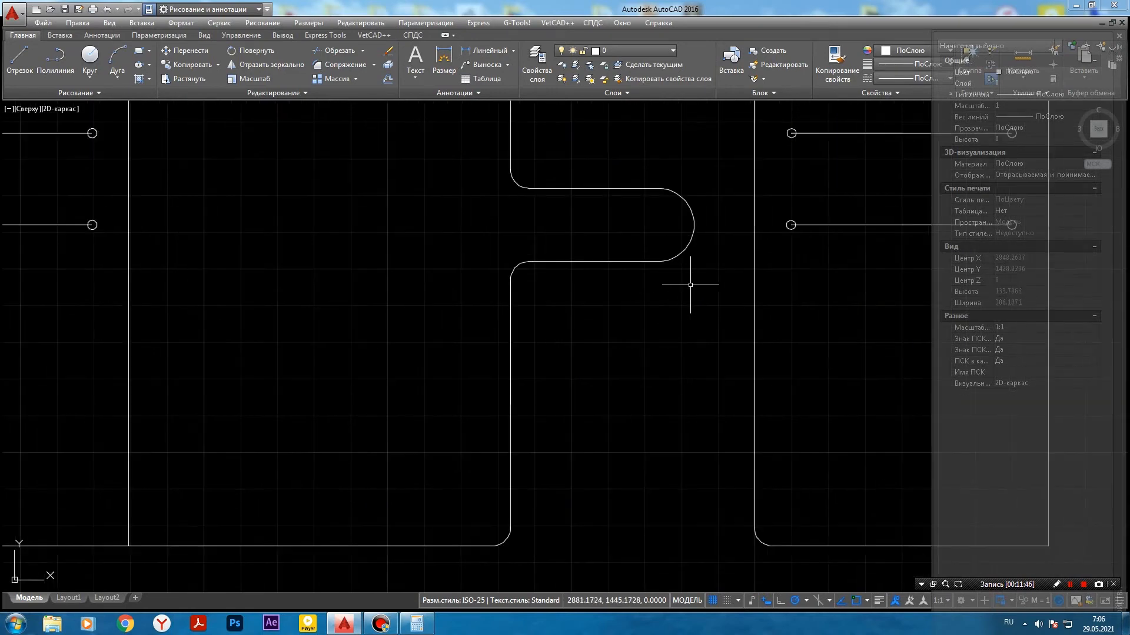
middle_drag(714, 269, 592, 293)
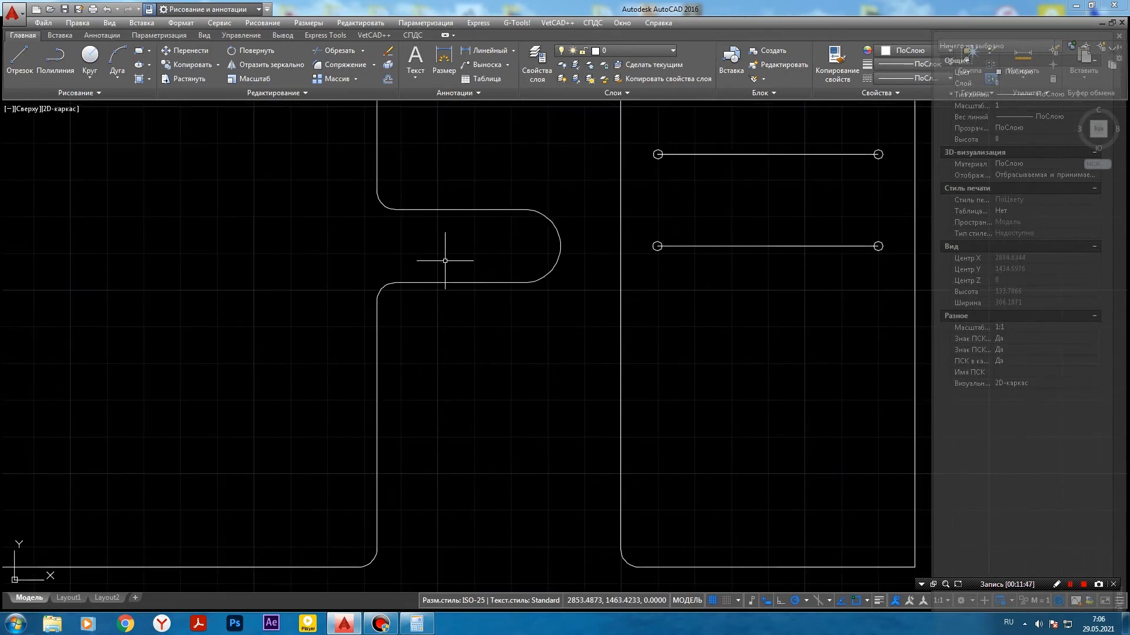
click(19, 57)
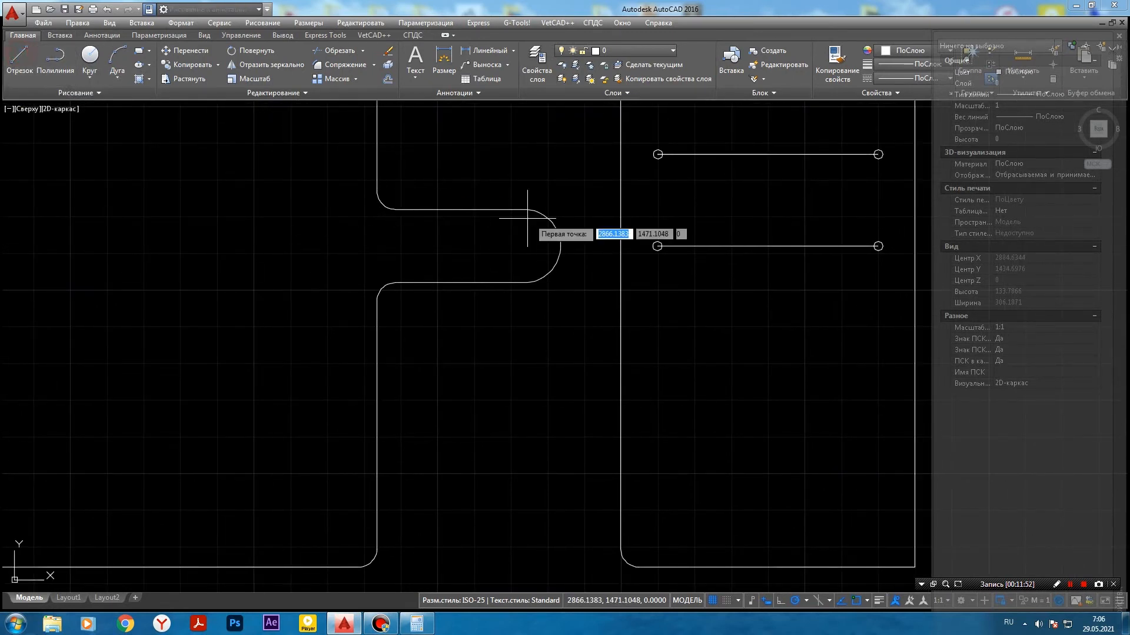
click(523, 209)
click(523, 283)
key(Return)
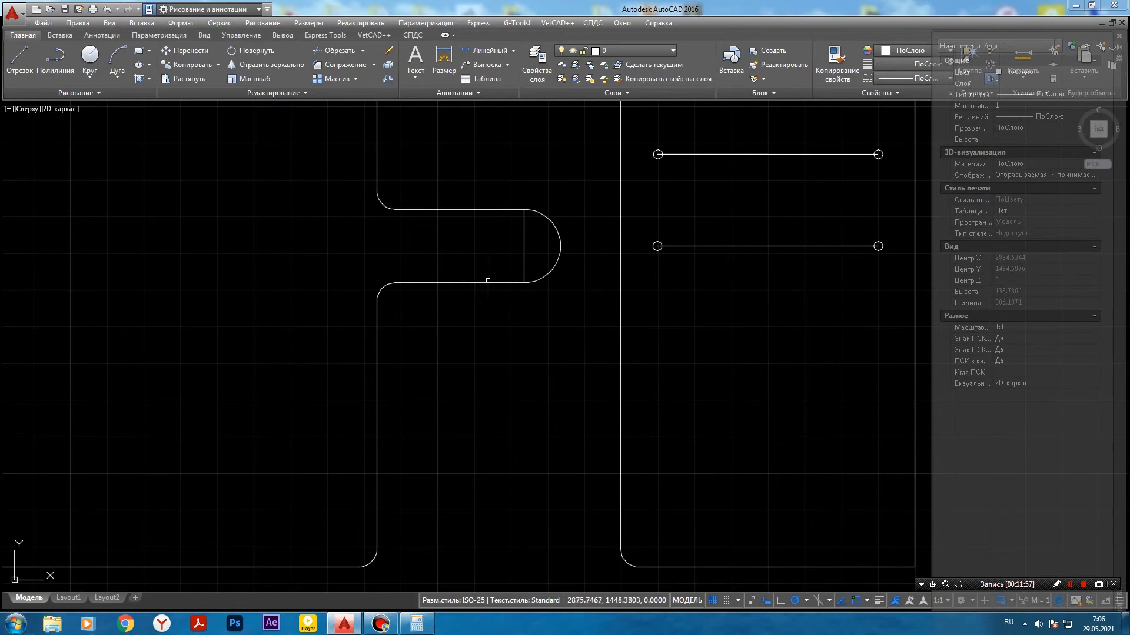
- Draw a line from the tab's upper edge down to the midpoint of the vertical construction line
click(16, 60)
click(524, 208)
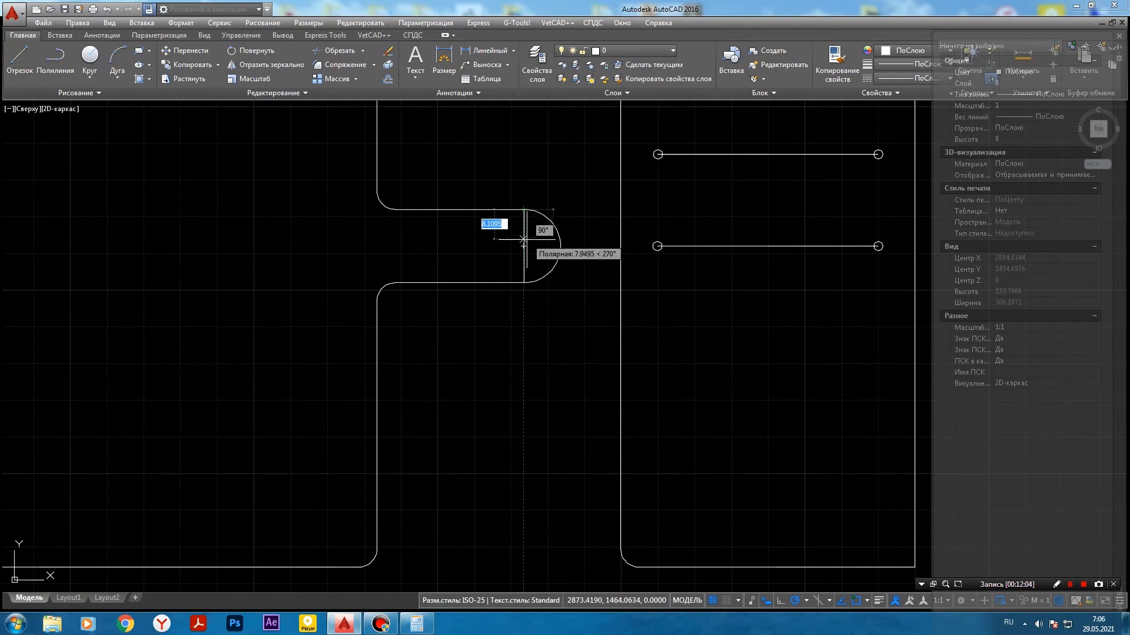
click(523, 246)
key(Escape)
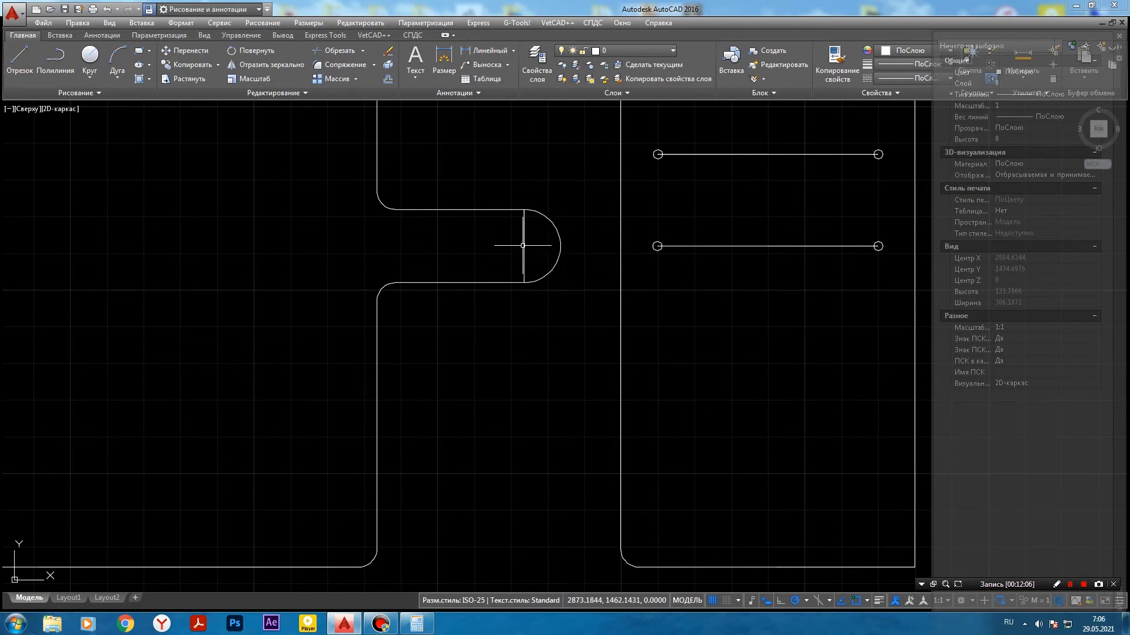
- Draw a circle of radius 1.25 inside the tab and move its centre to the midpoint of the vertical construction line
click(89, 57)
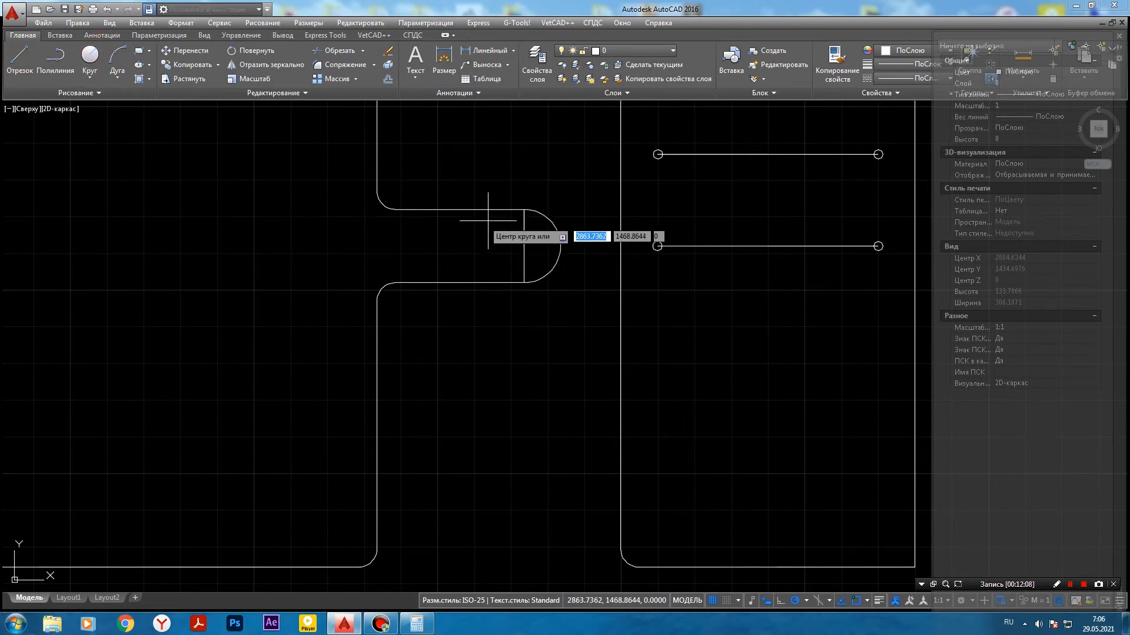
click(436, 237)
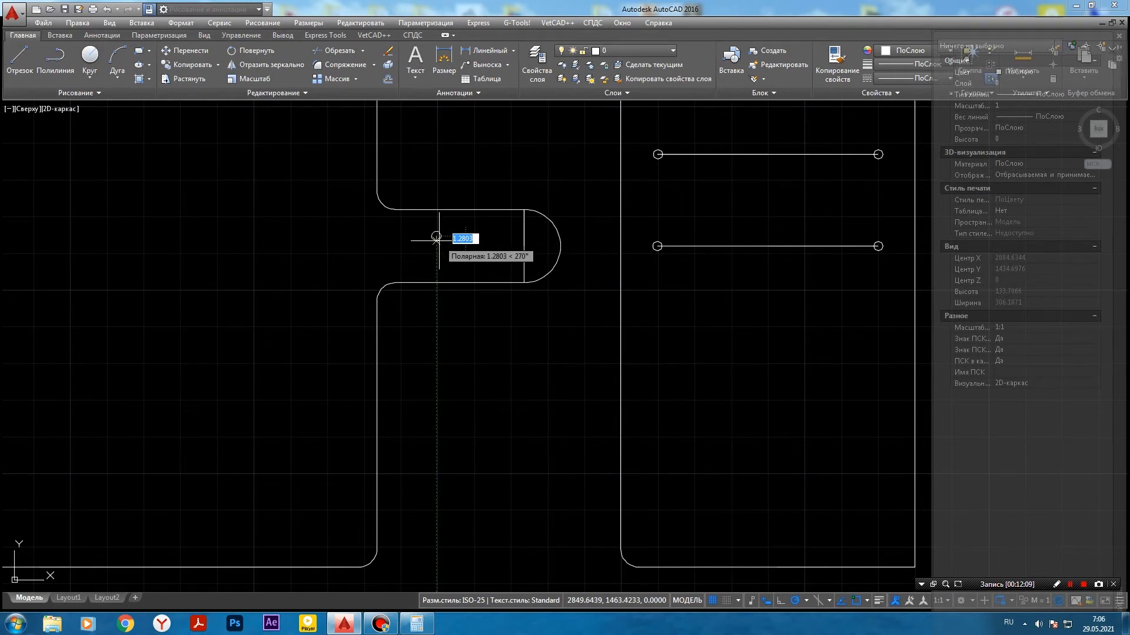
text(1)
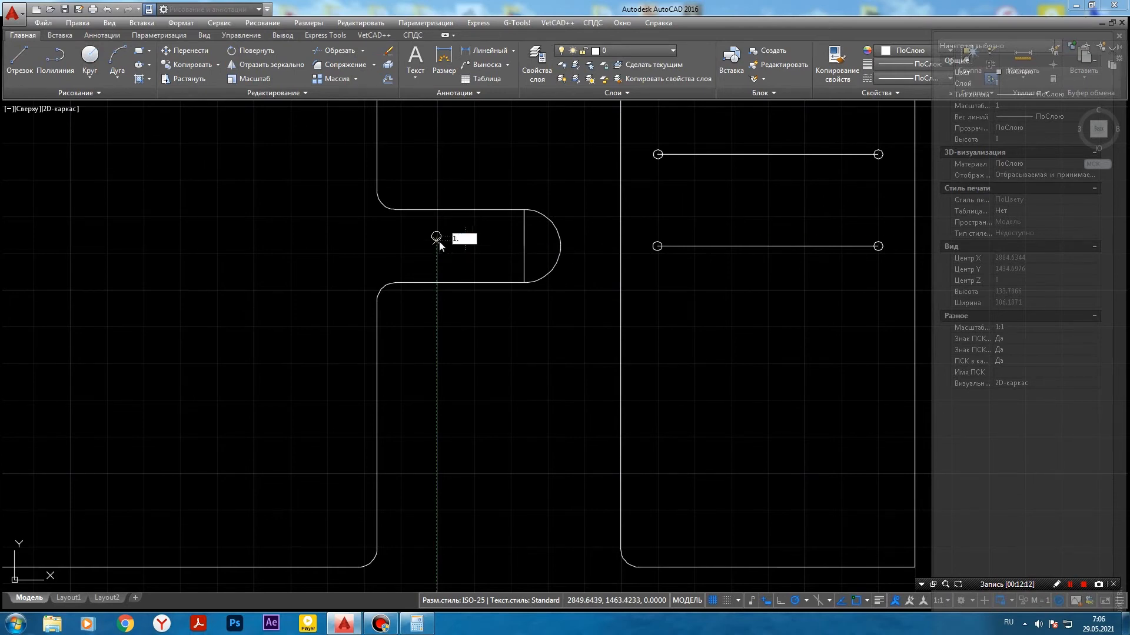
text(.25)
key(Return)
click(437, 237)
click(437, 236)
click(524, 246)
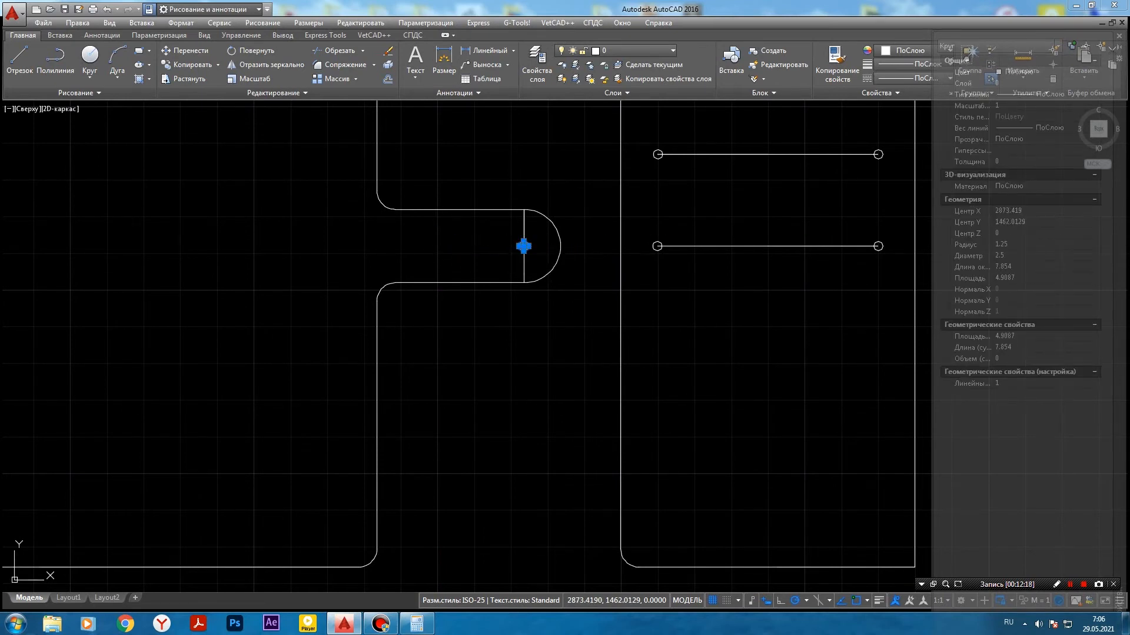
key(Escape)
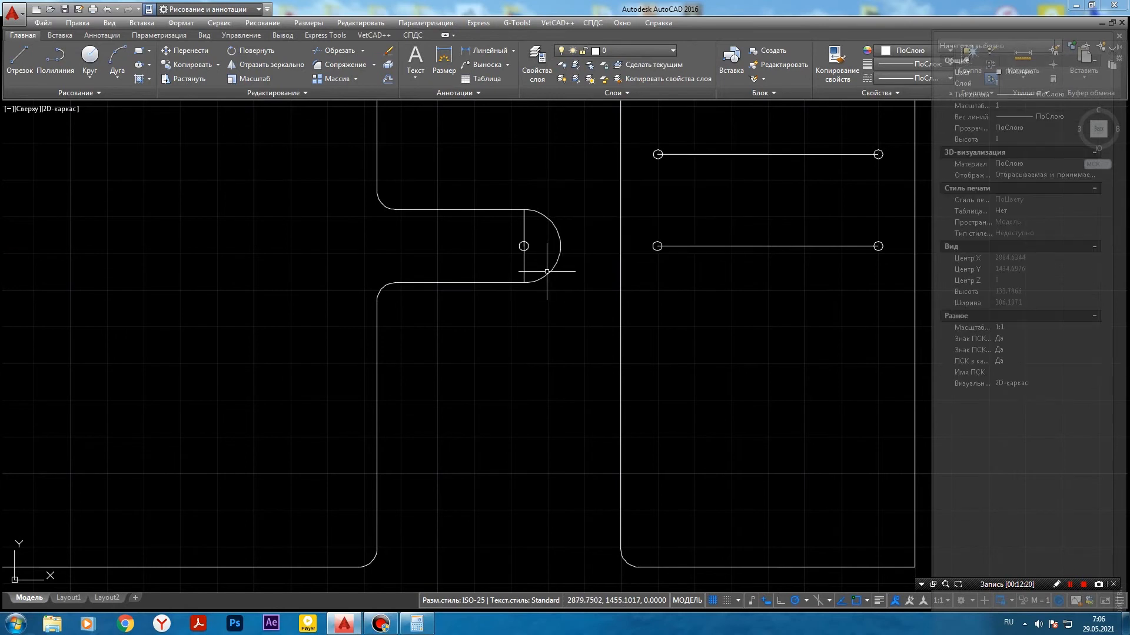
- Delete the vertical construction lines running through the circle in the tab
scroll(549, 257, up, 2)
click(507, 198)
key(Escape)
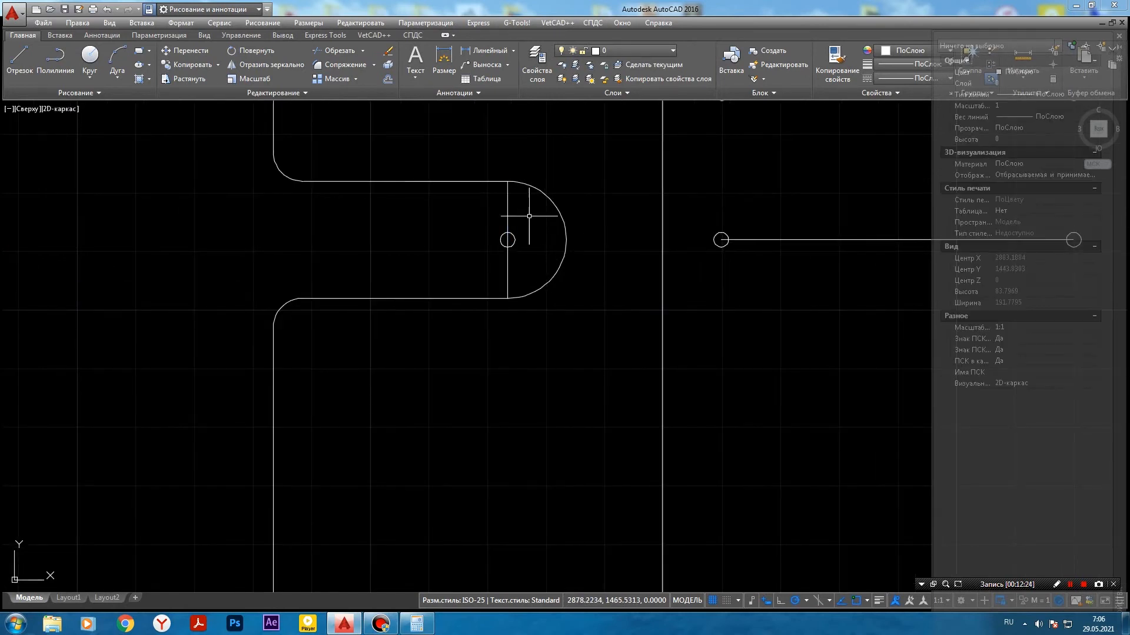
click(508, 208)
key(Delete)
- Examine the tabbed panel with its hole, the closed copied section and the neighbouring rectangles
scroll(579, 253, down, 4)
scroll(579, 253, down, 3)
scroll(617, 269, up, 4)
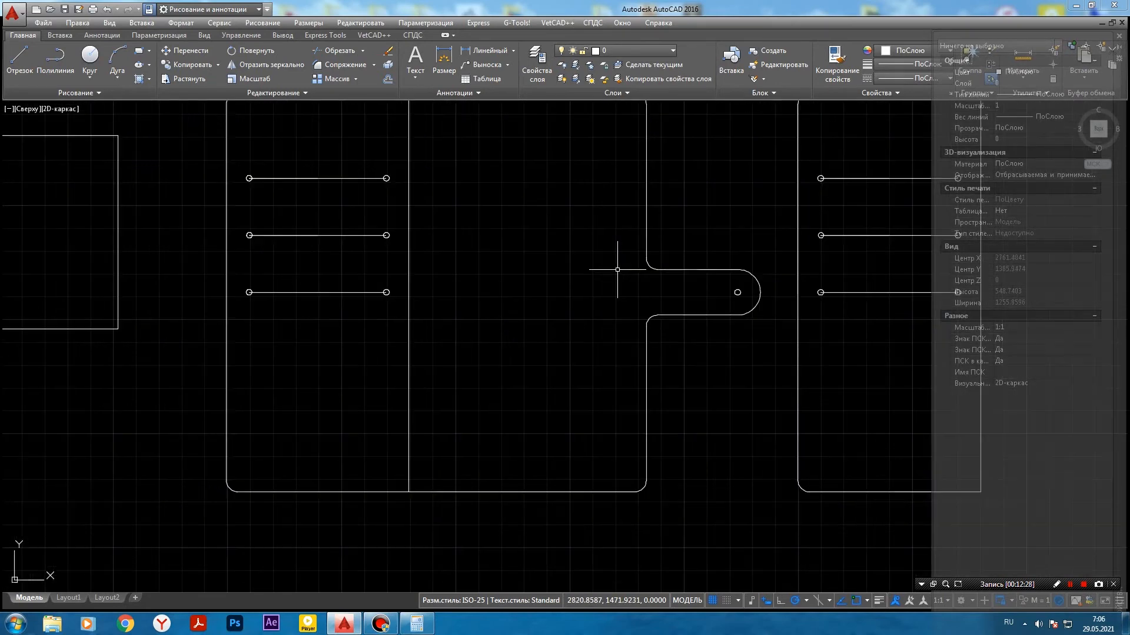
scroll(529, 245, down, 1)
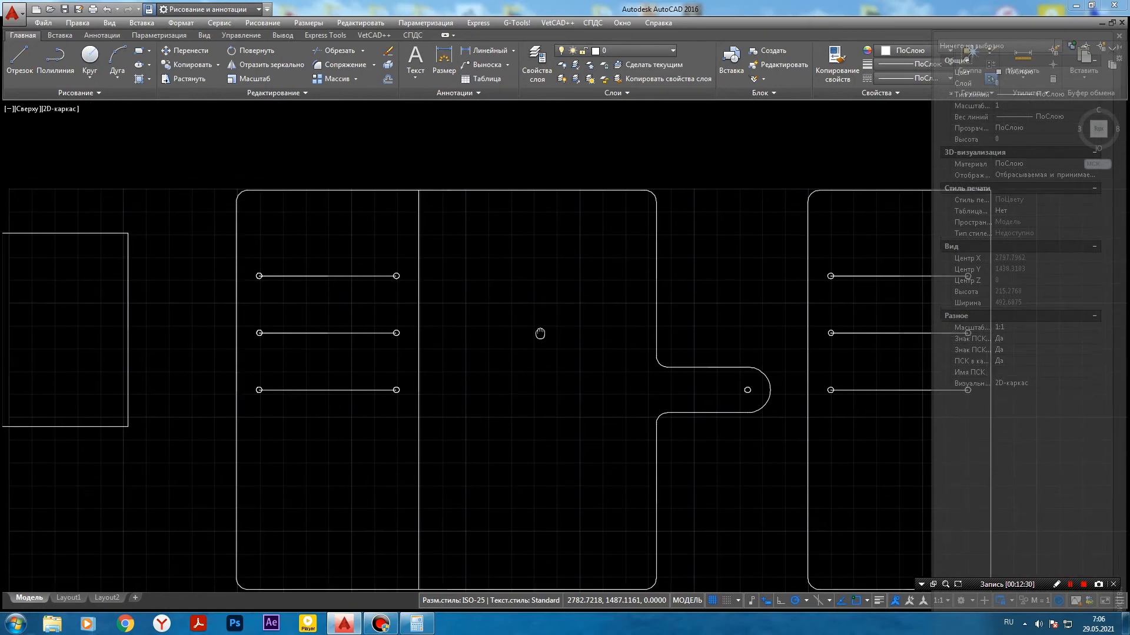
scroll(545, 262, up, 1)
scroll(536, 264, down, 2)
middle_drag(643, 249, 542, 237)
scroll(449, 261, down, 2)
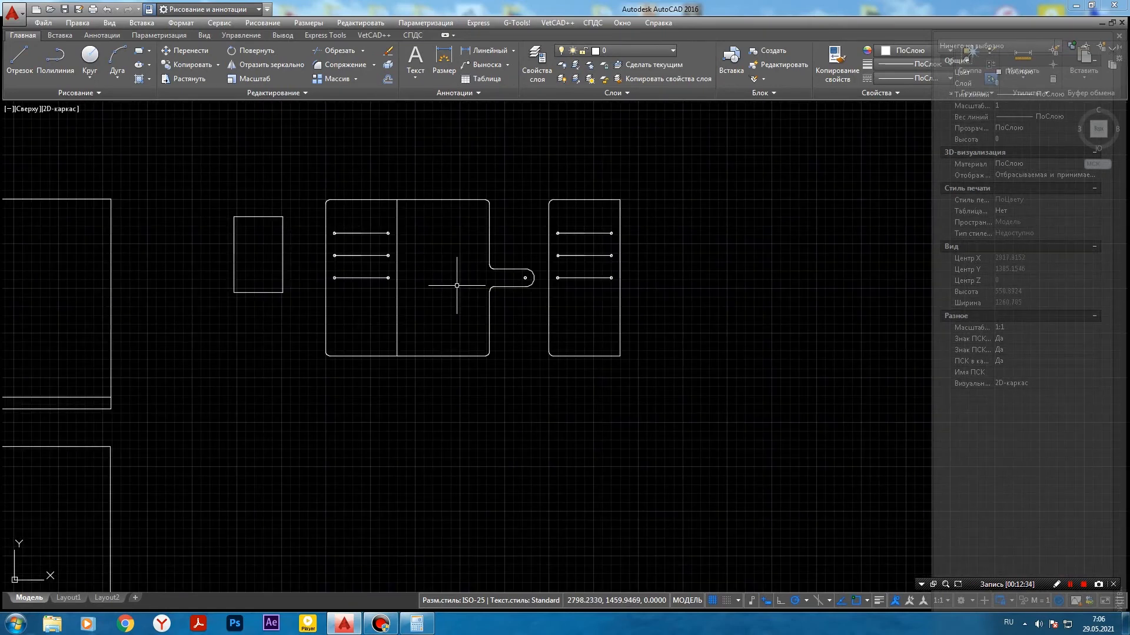
middle_drag(457, 285, 510, 277)
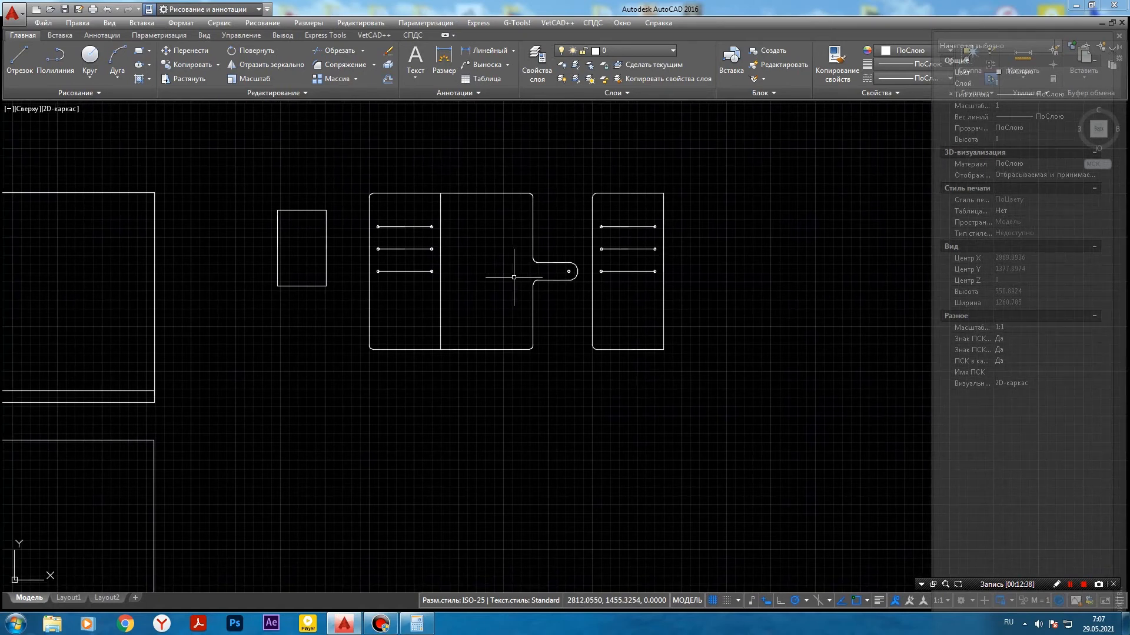
- Copy the complete tabbed panel with its lines and hole into both upper large rectangles
middle_drag(311, 270, 412, 243)
scroll(441, 250, down, 2)
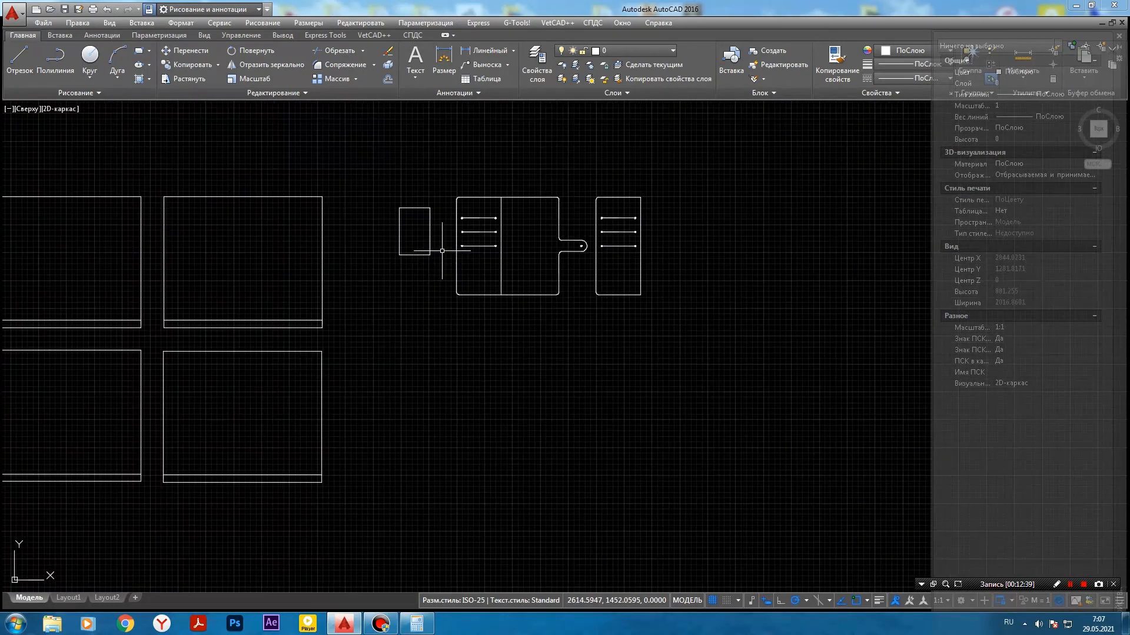
click(446, 187)
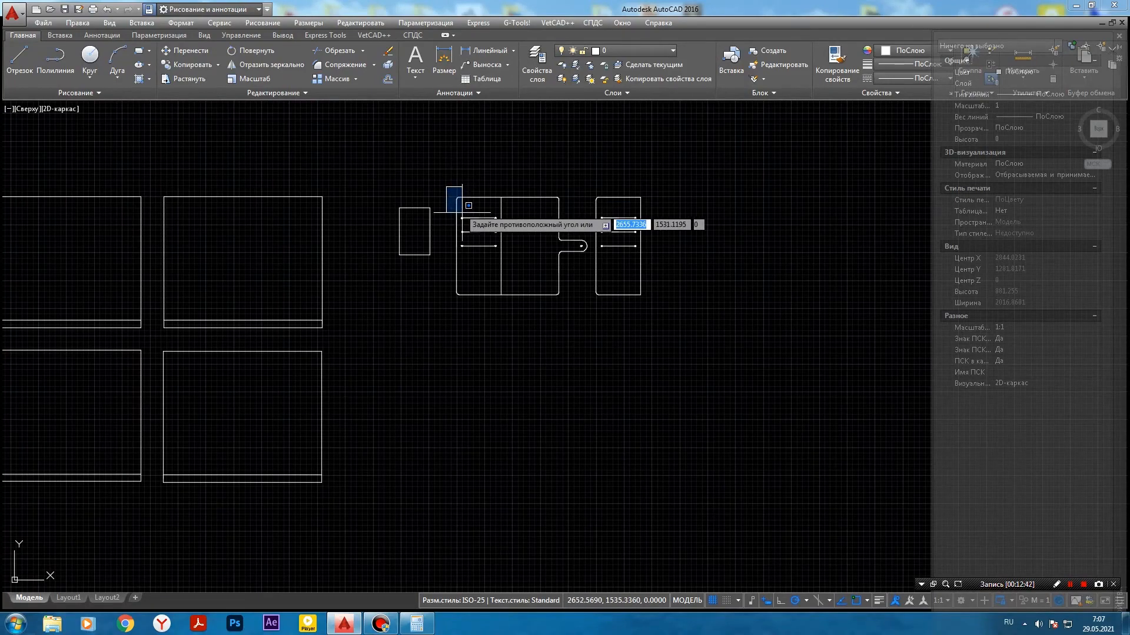
click(590, 317)
right_click(524, 233)
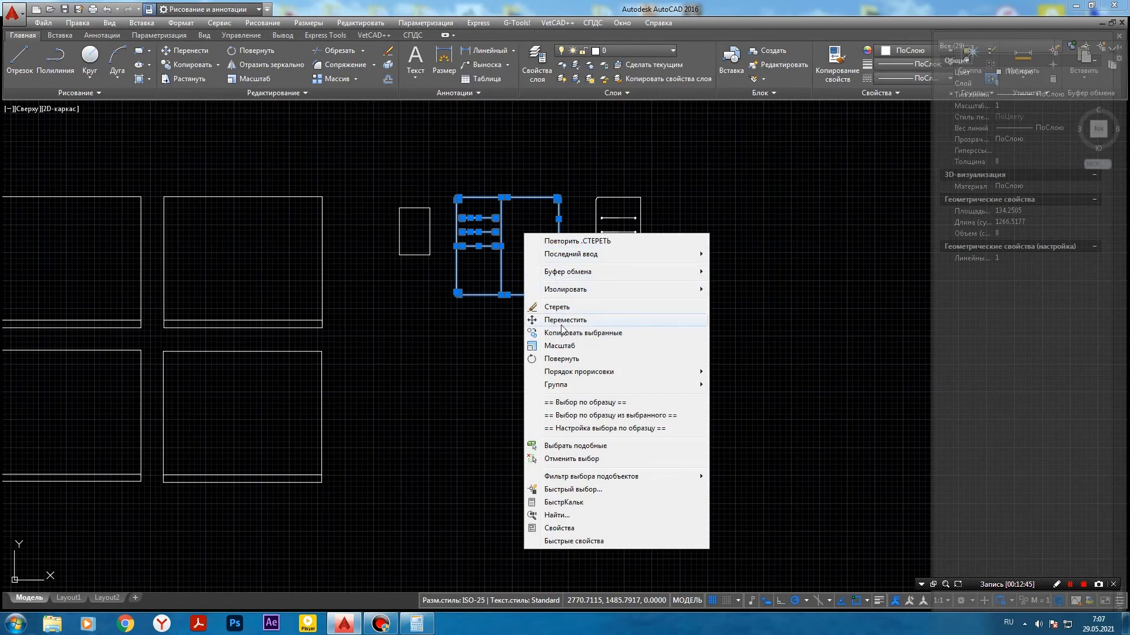
click(562, 333)
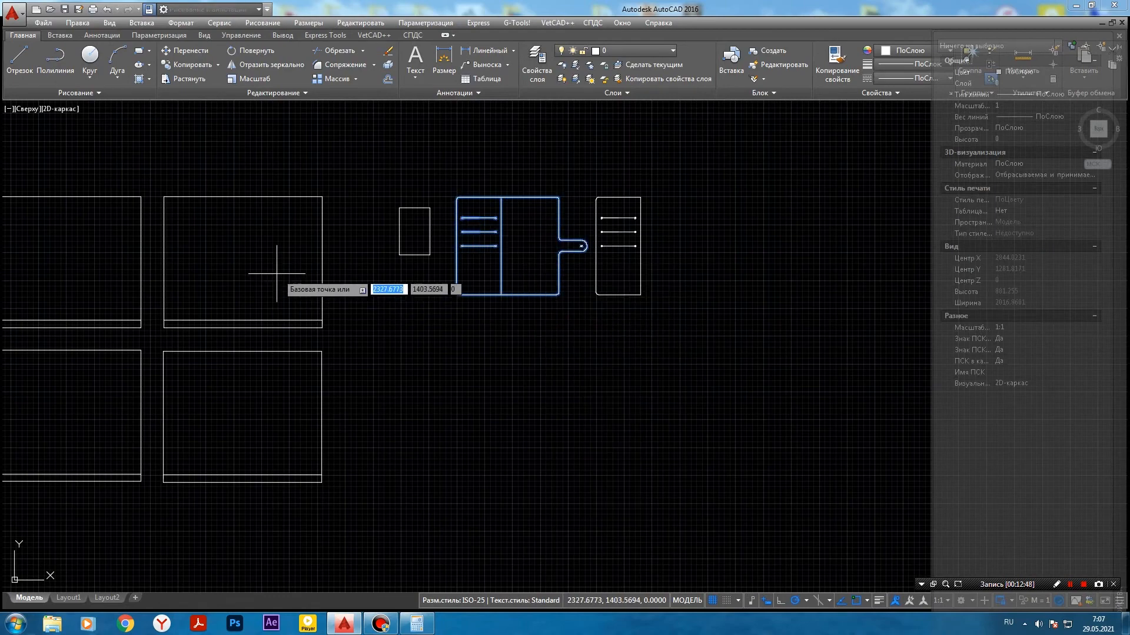
click(532, 235)
middle_drag(224, 247, 452, 237)
scroll(310, 235, up, 2)
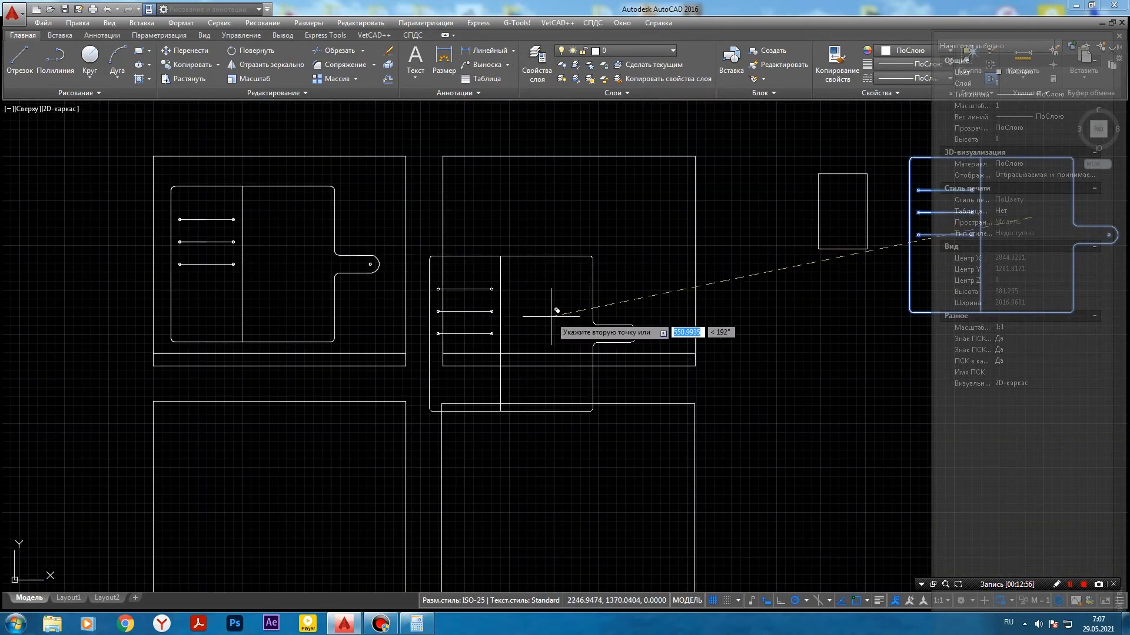
middle_drag(638, 283, 542, 222)
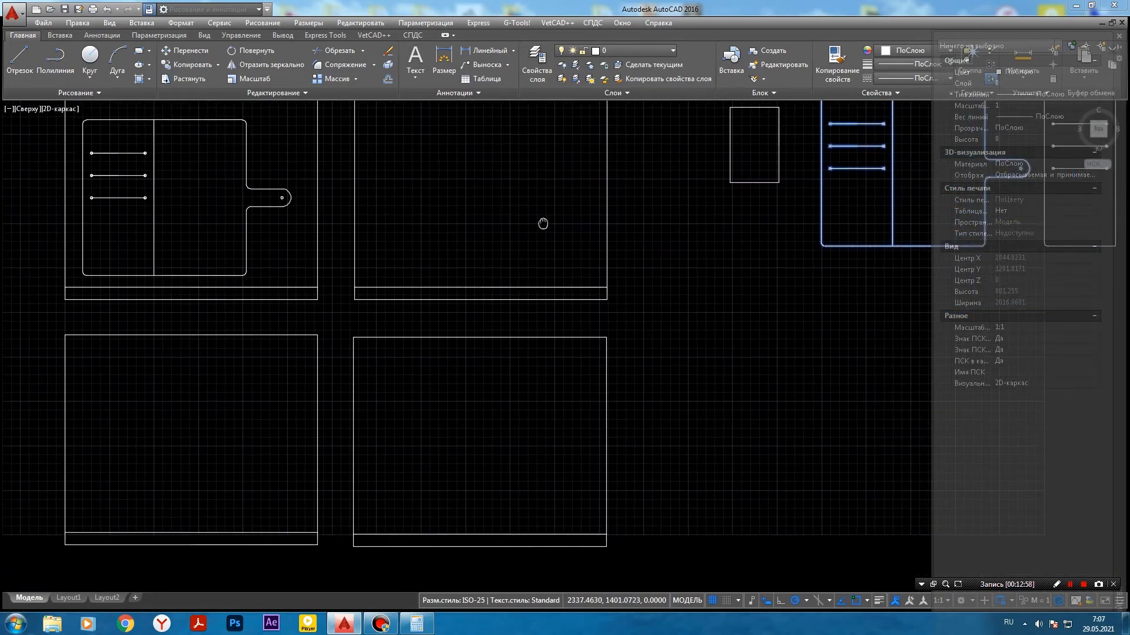
scroll(553, 243, down, 2)
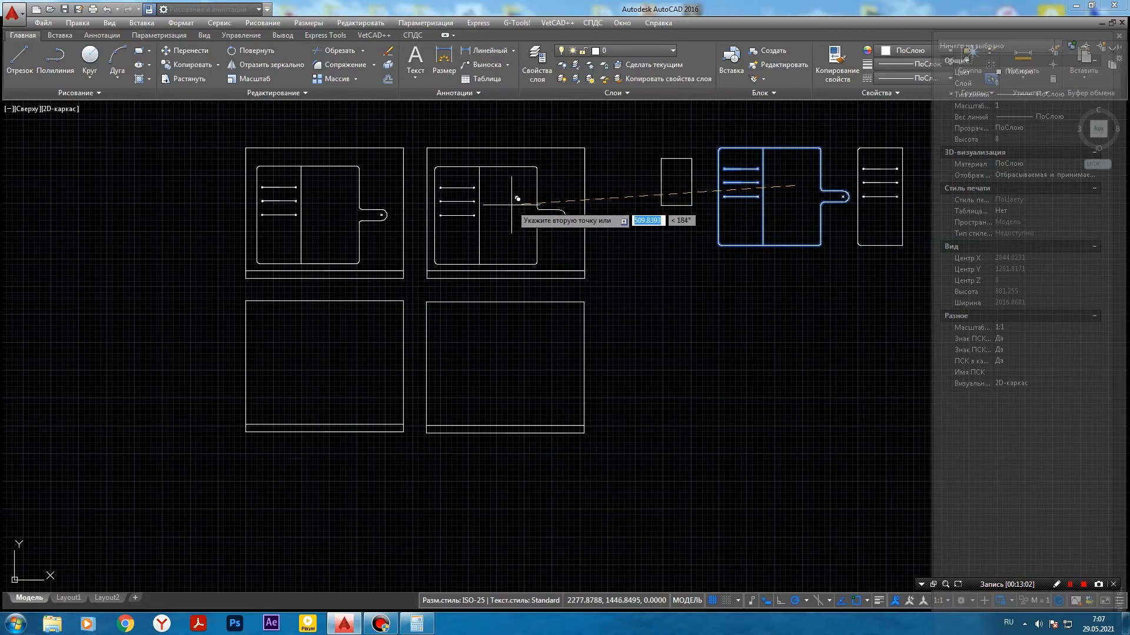
key(Escape)
- Copy the separate closed section with its three hole-ended lines into the lower-left large rectangle
middle_drag(914, 194, 822, 196)
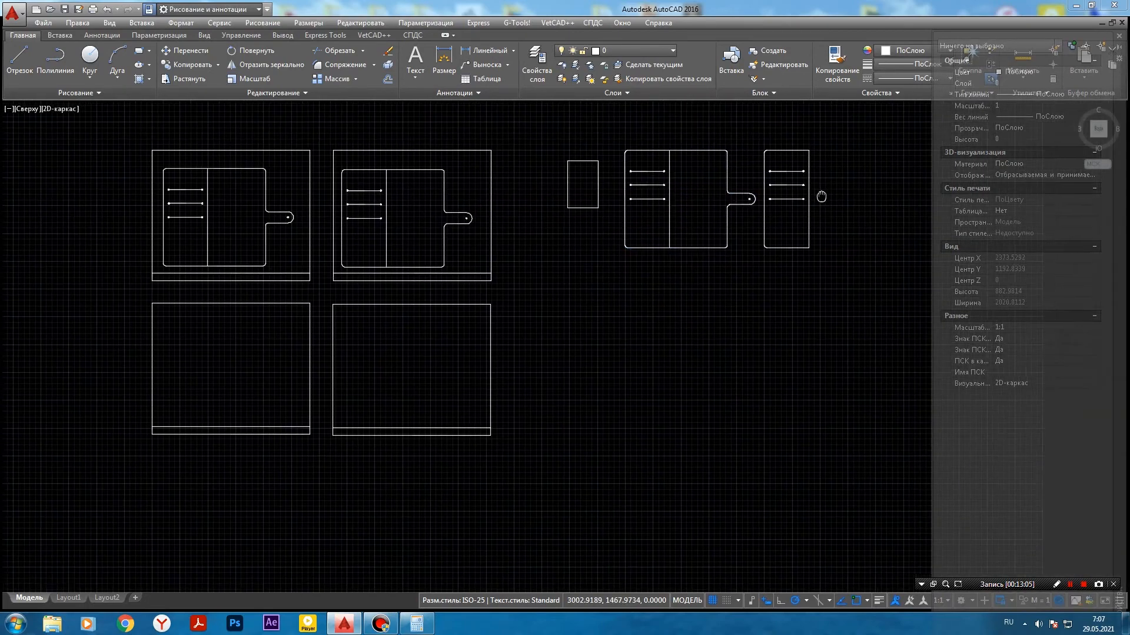
click(829, 130)
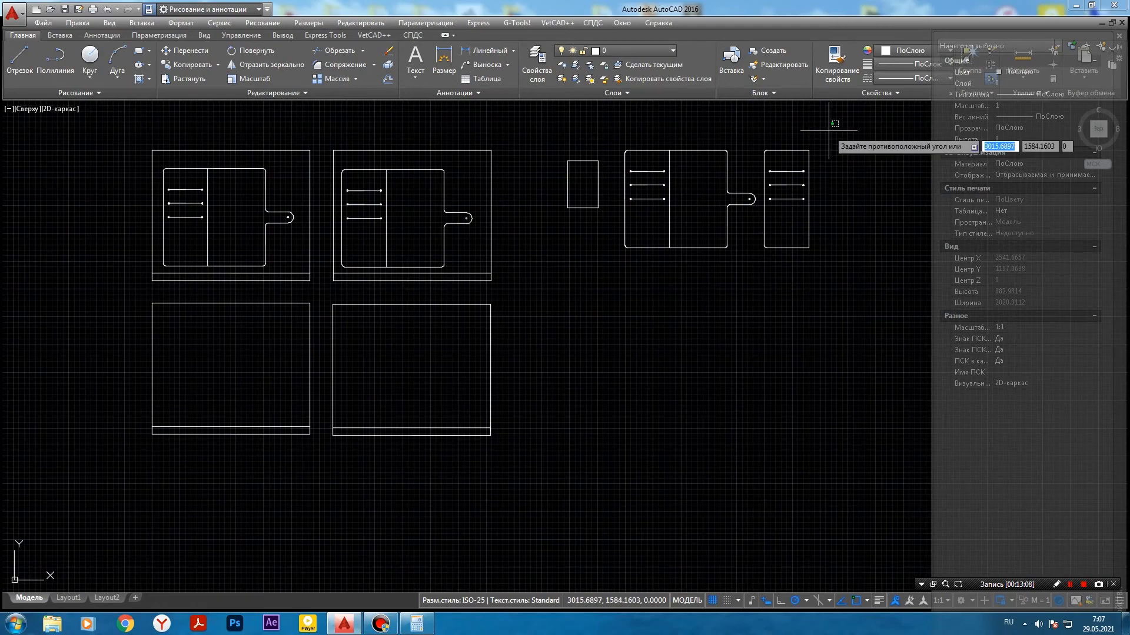
click(759, 268)
right_click(783, 213)
click(824, 314)
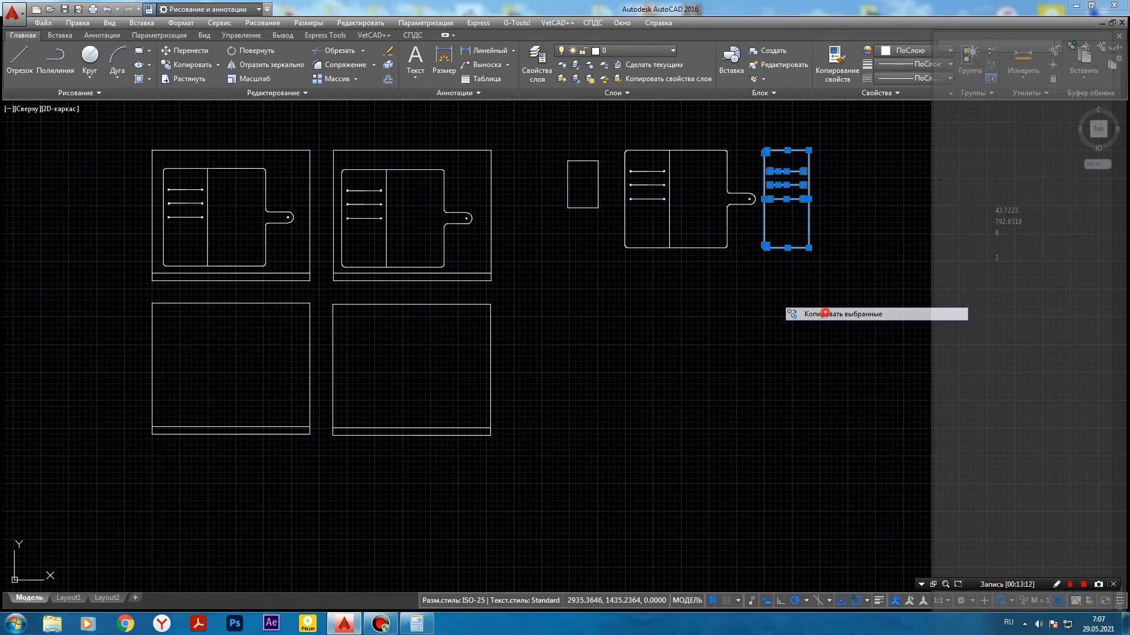
click(786, 224)
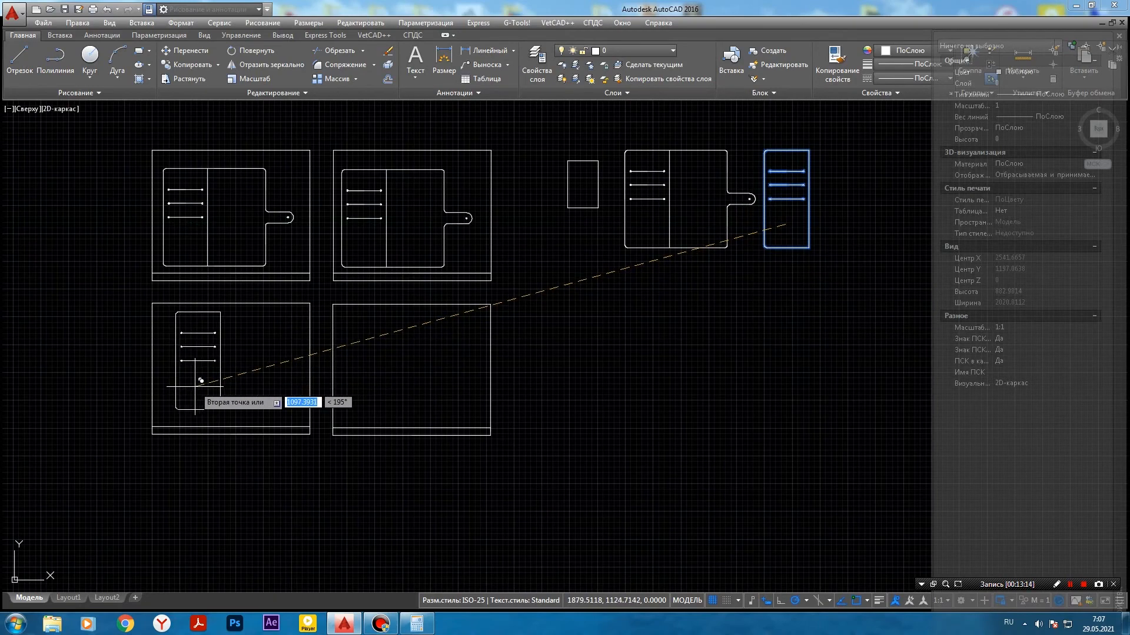
scroll(202, 380, up, 2)
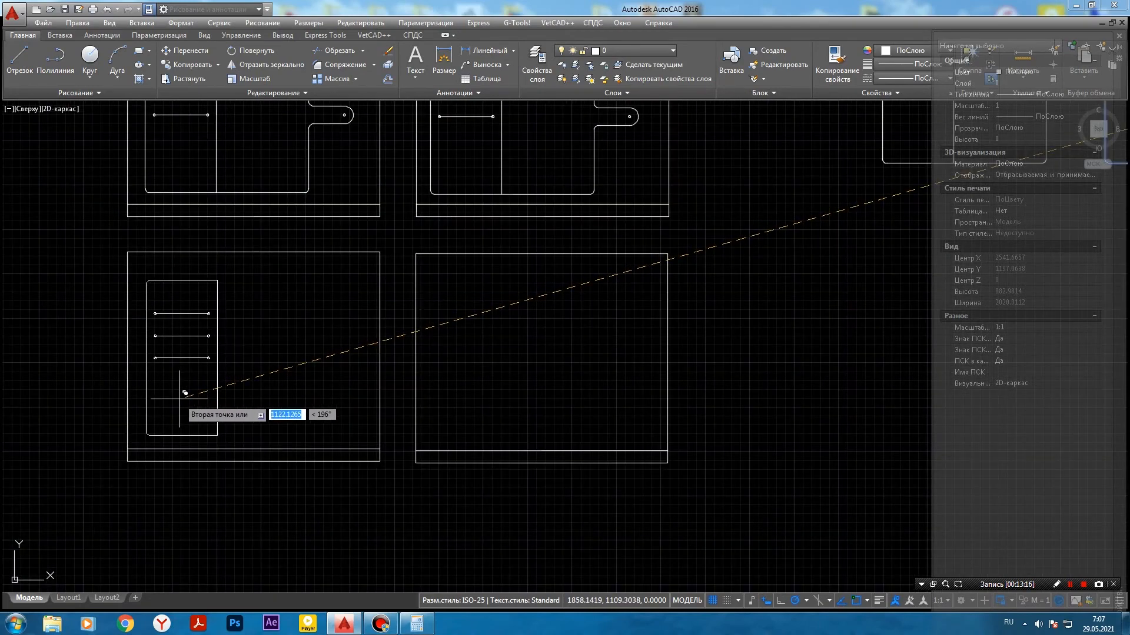
key(Escape)
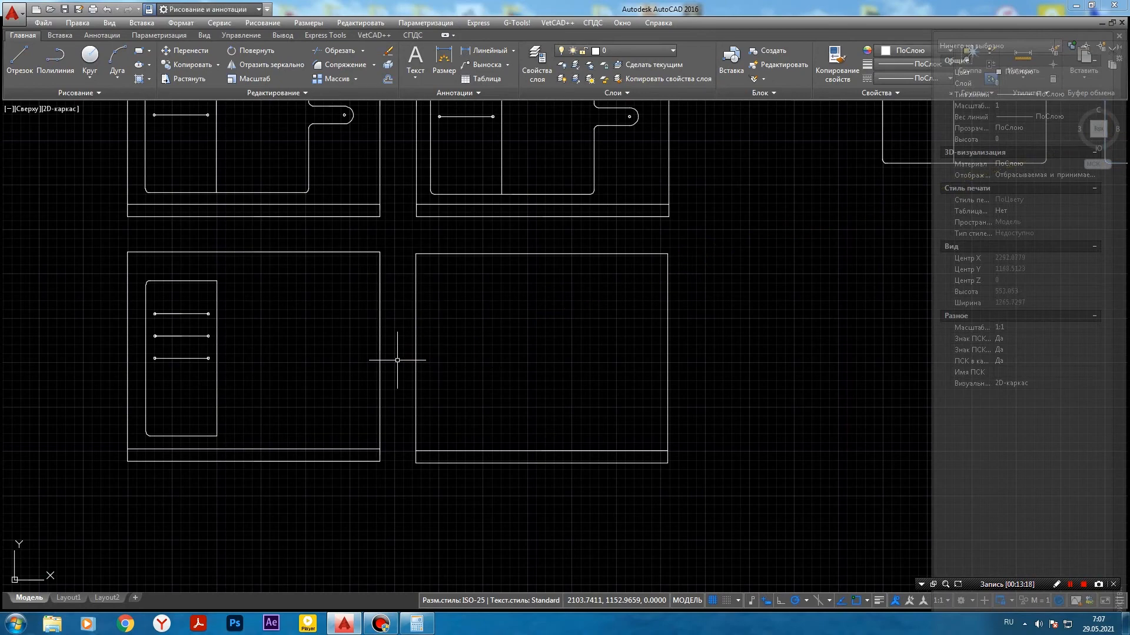
- Insert the BERGER logo image from the desktop below the original panels, about 82 units wide with no rotation
scroll(411, 310, down, 4)
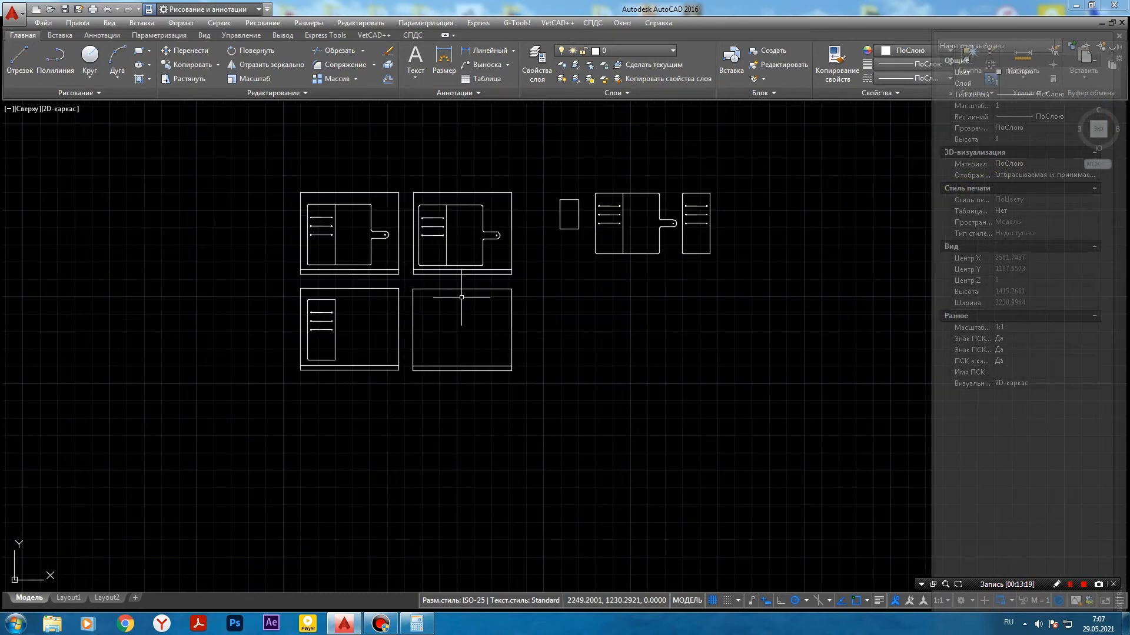
click(1073, 6)
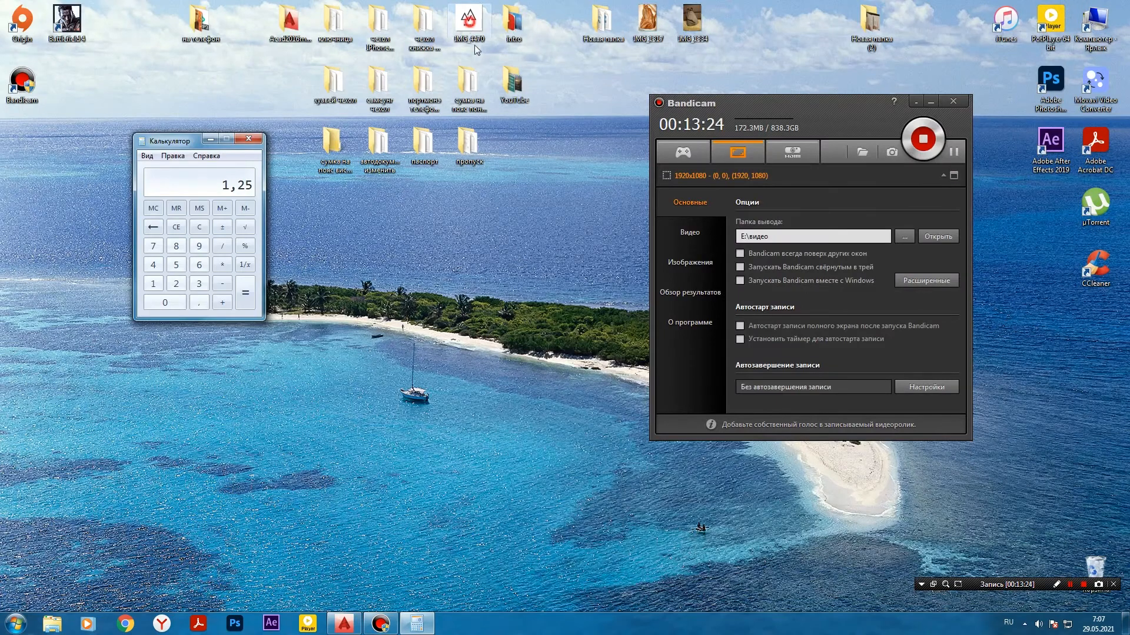
click(344, 623)
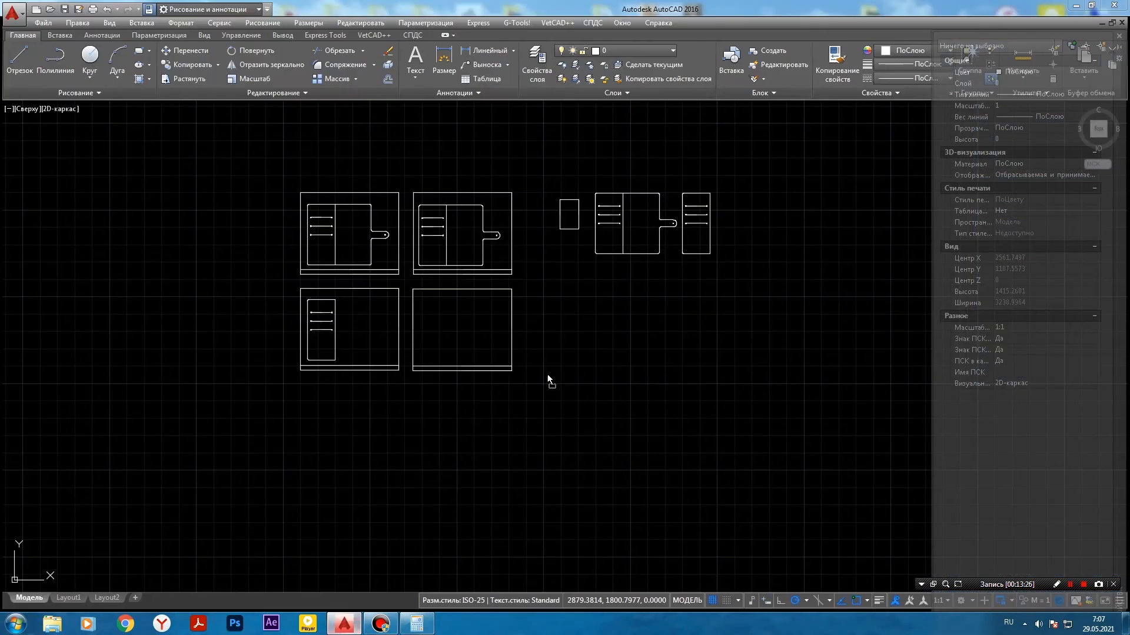
drag(591, 363, 592, 362)
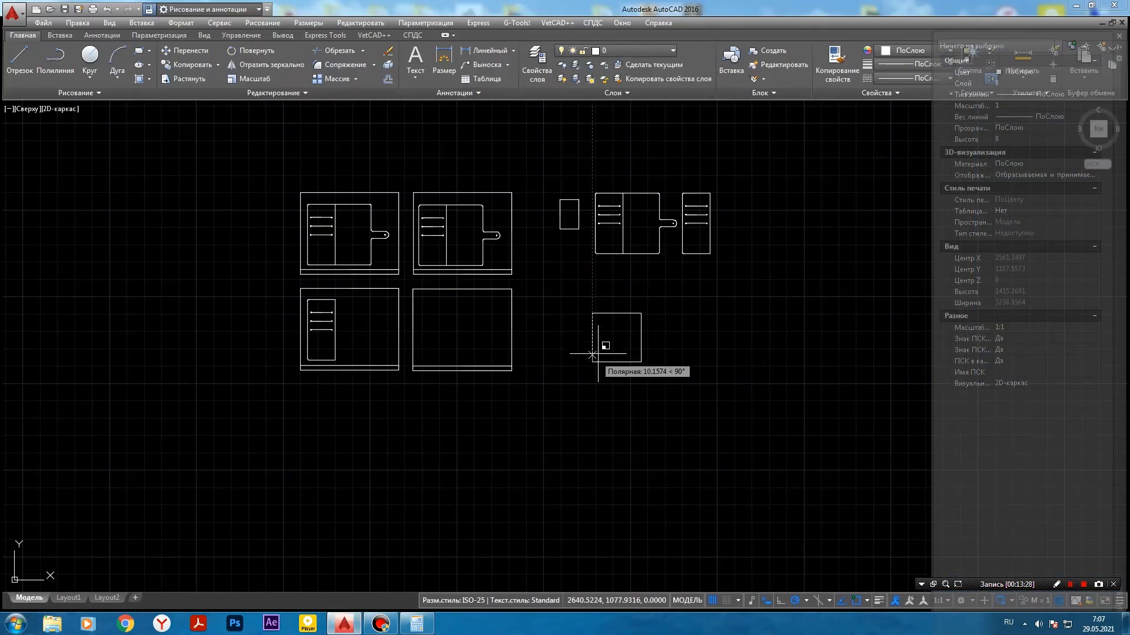
key(Return)
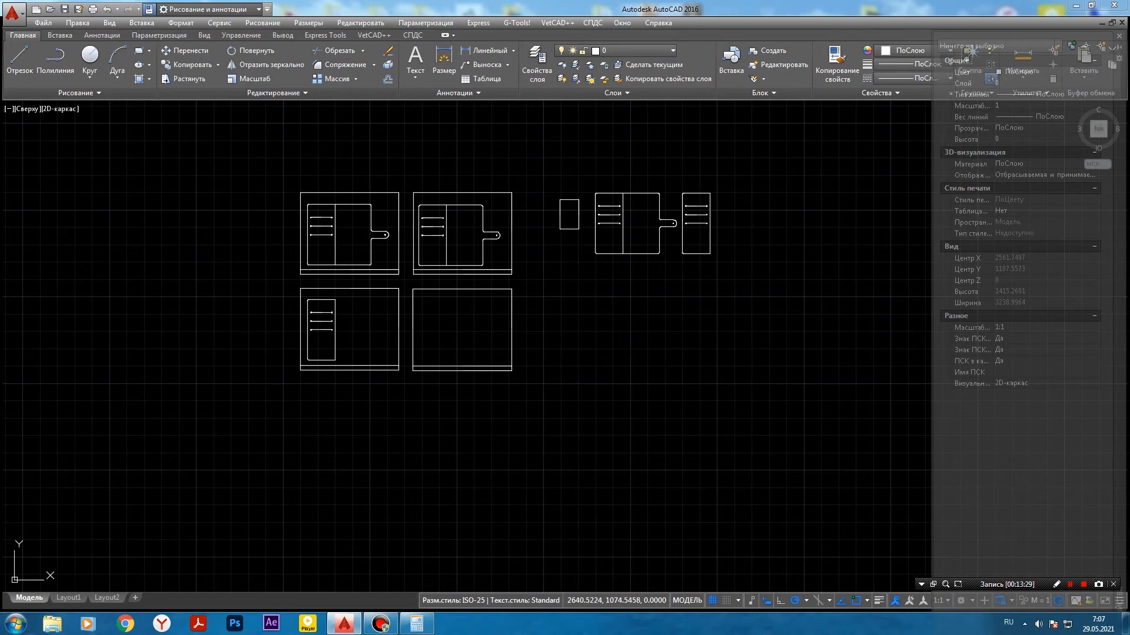
click(608, 362)
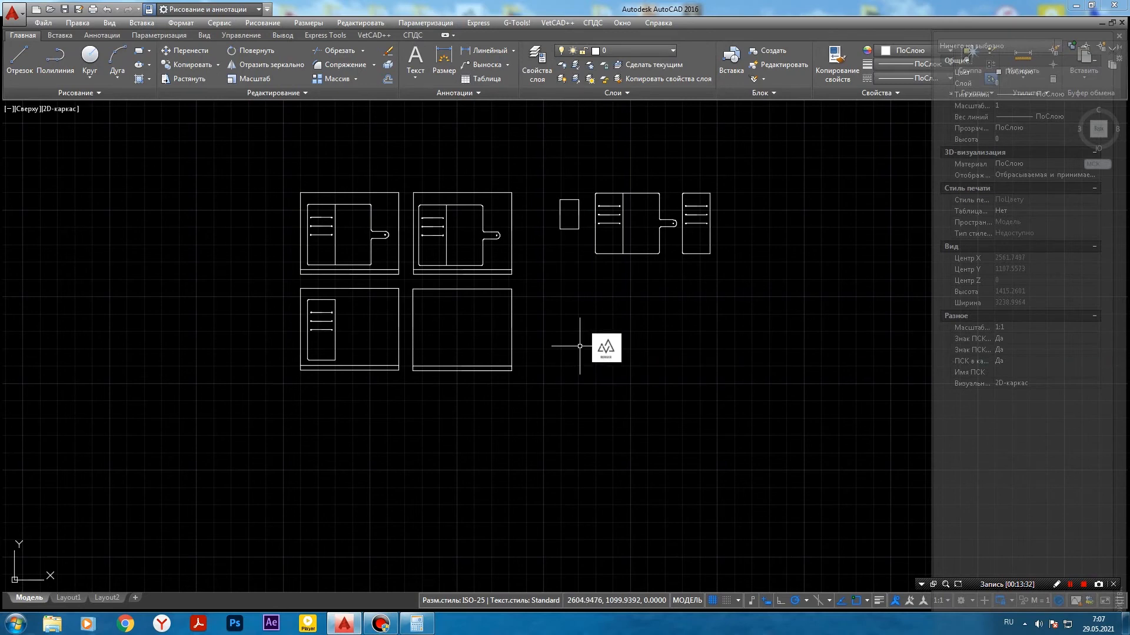
- Copy the BERGER logo image onto the tabbed panels in both upper rectangles and into the lower-left large rectangle
scroll(585, 343, up, 2)
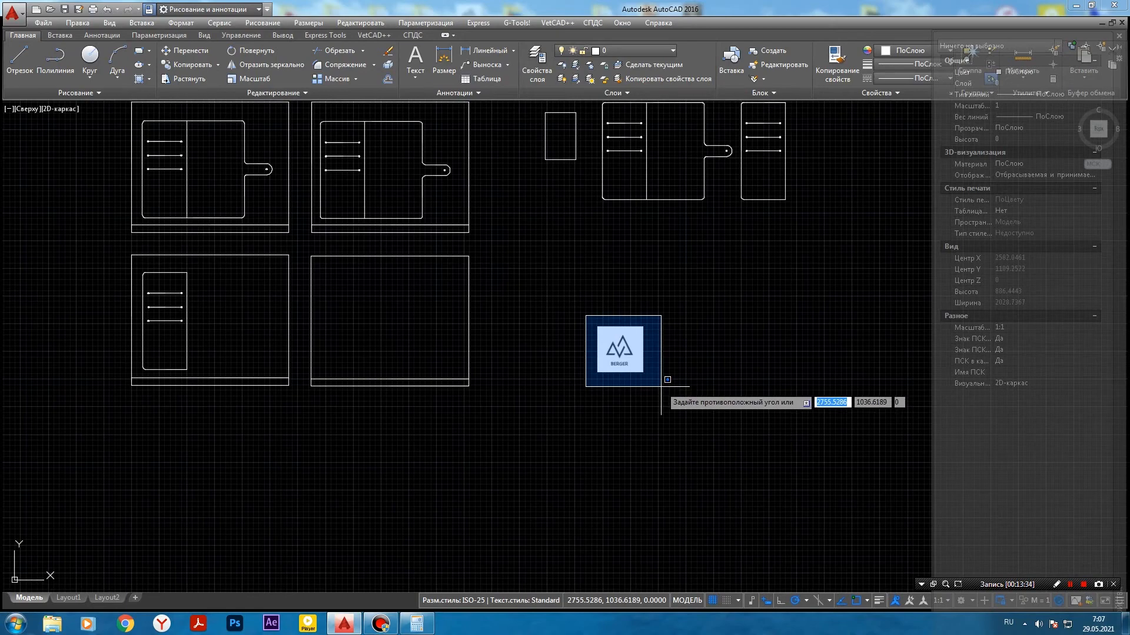
click(618, 353)
right_click(618, 353)
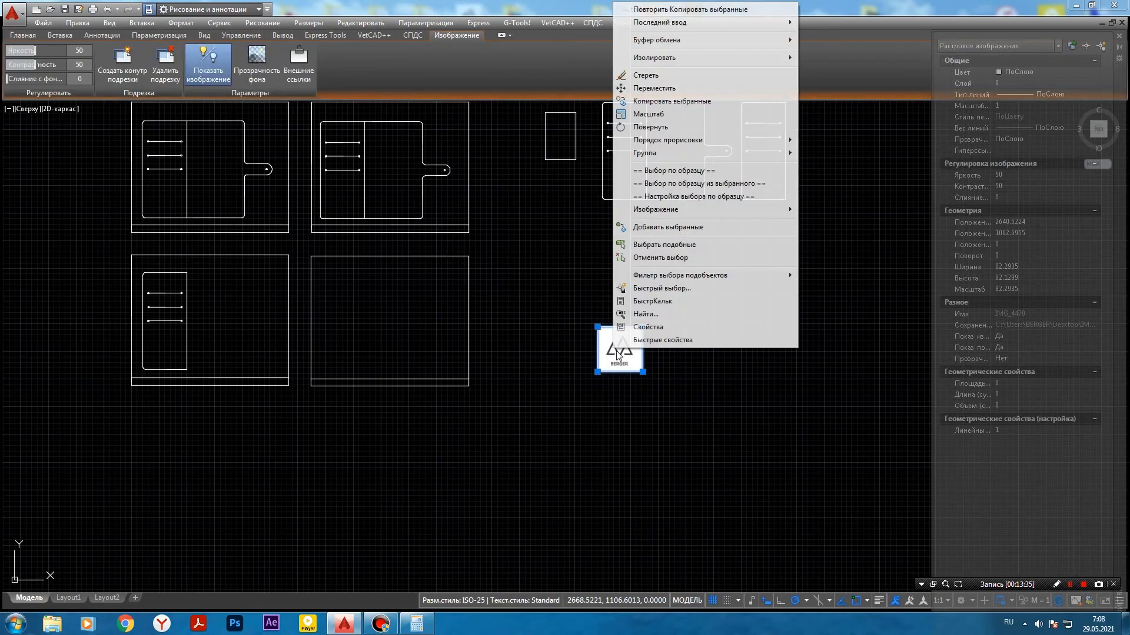
click(663, 101)
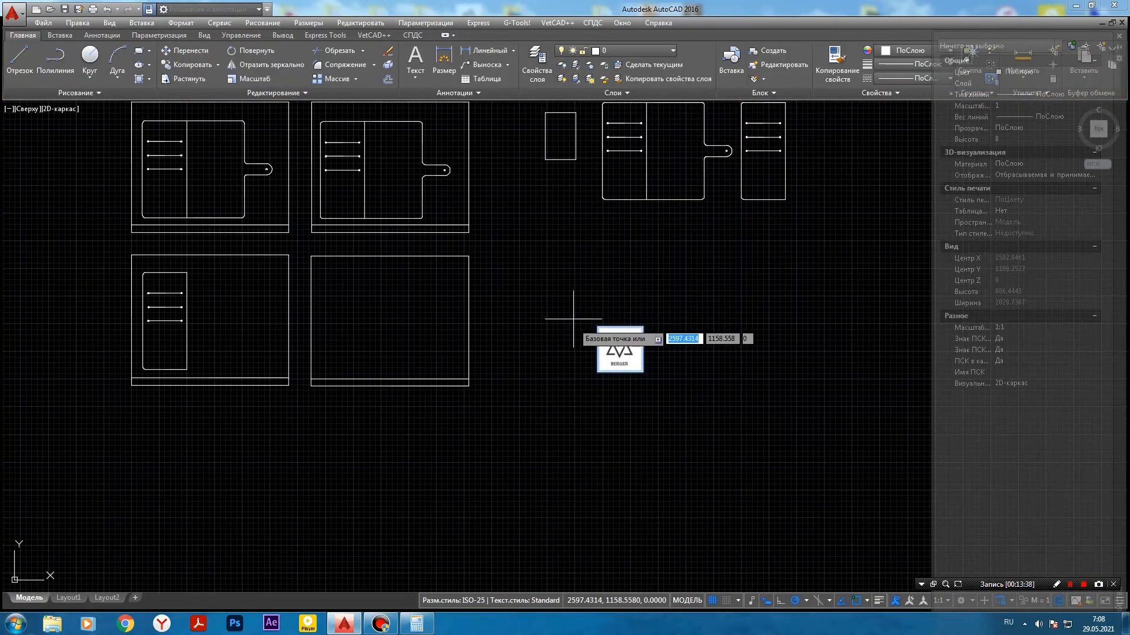
click(615, 340)
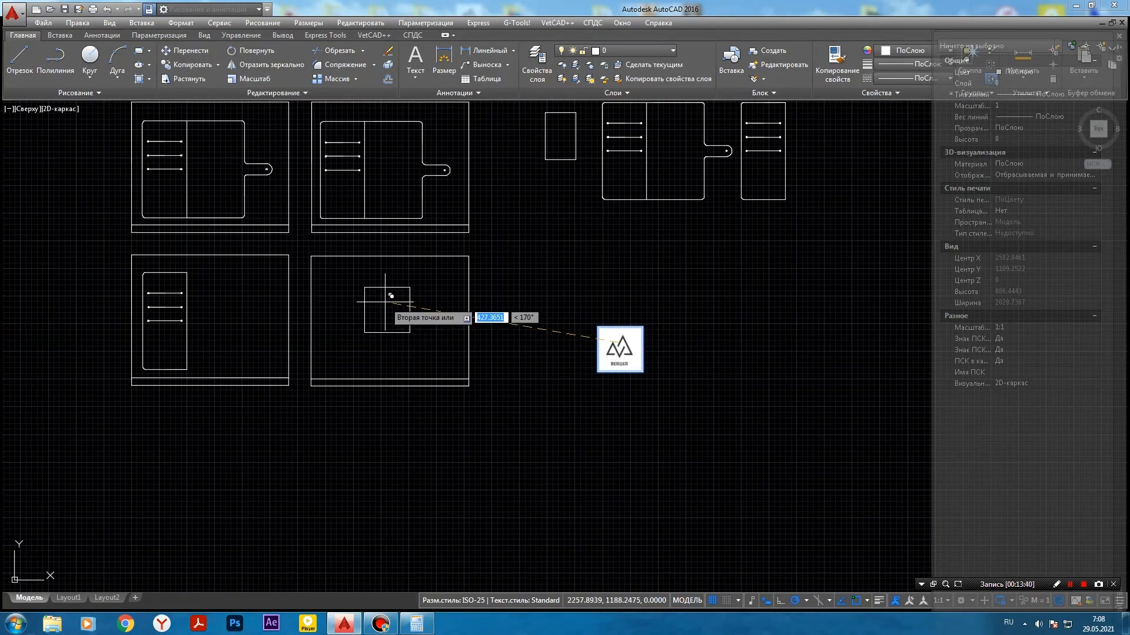
scroll(229, 189, up, 4)
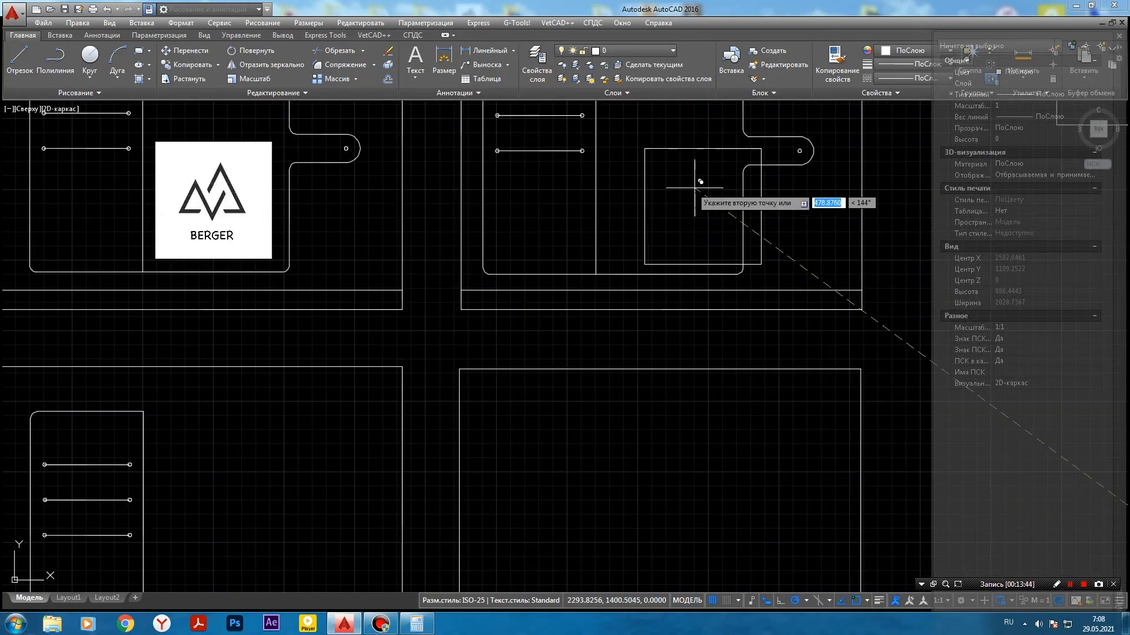
click(670, 182)
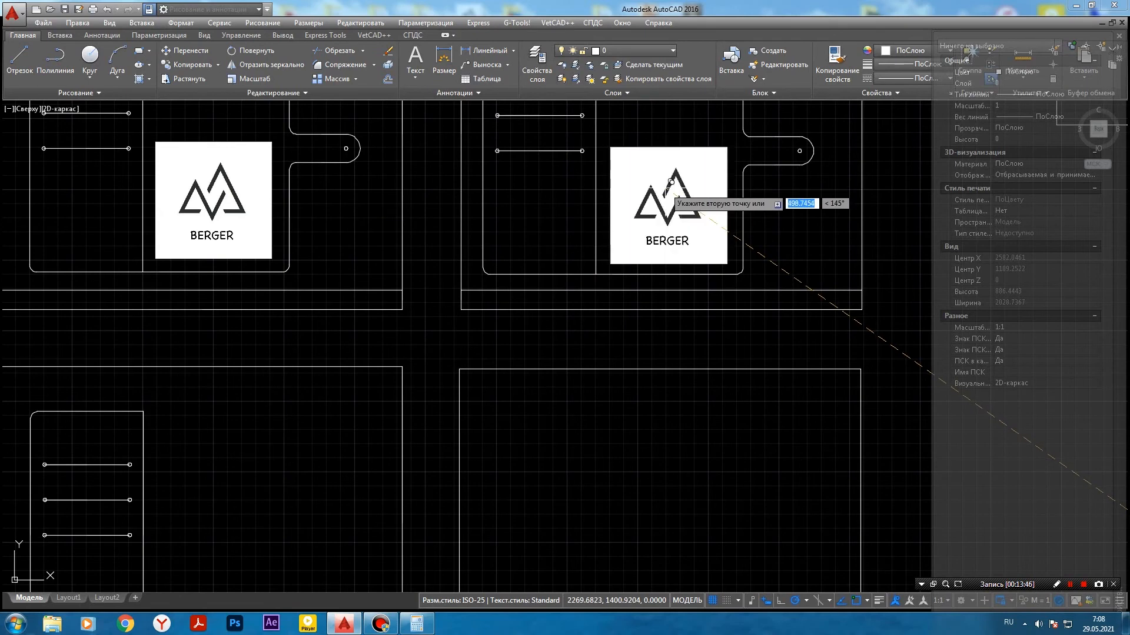
middle_drag(379, 373, 444, 180)
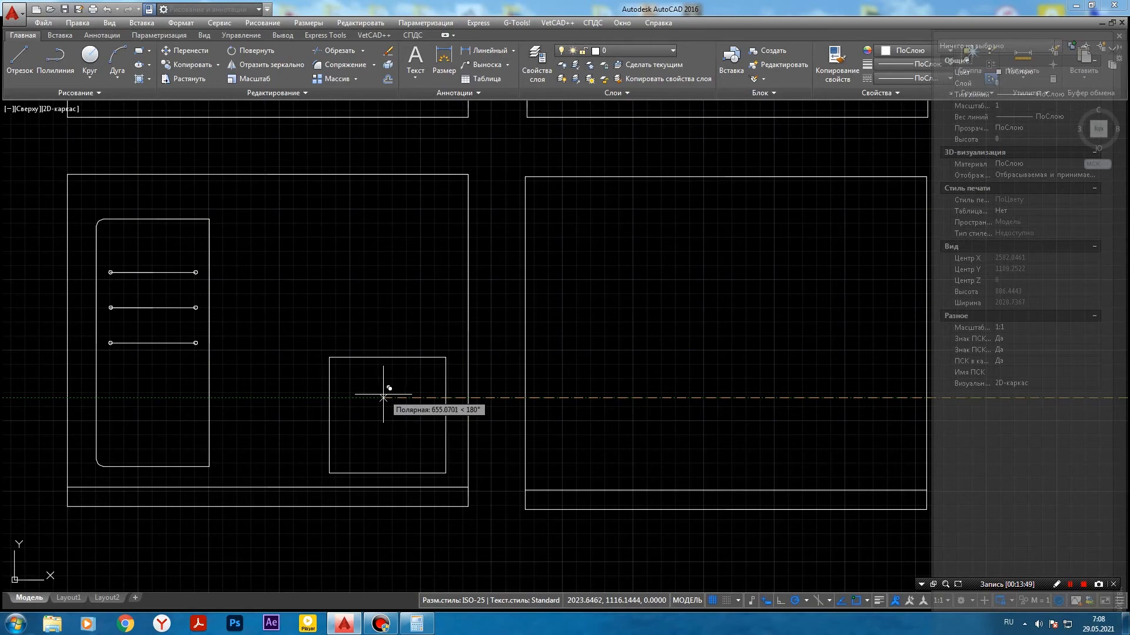
click(375, 398)
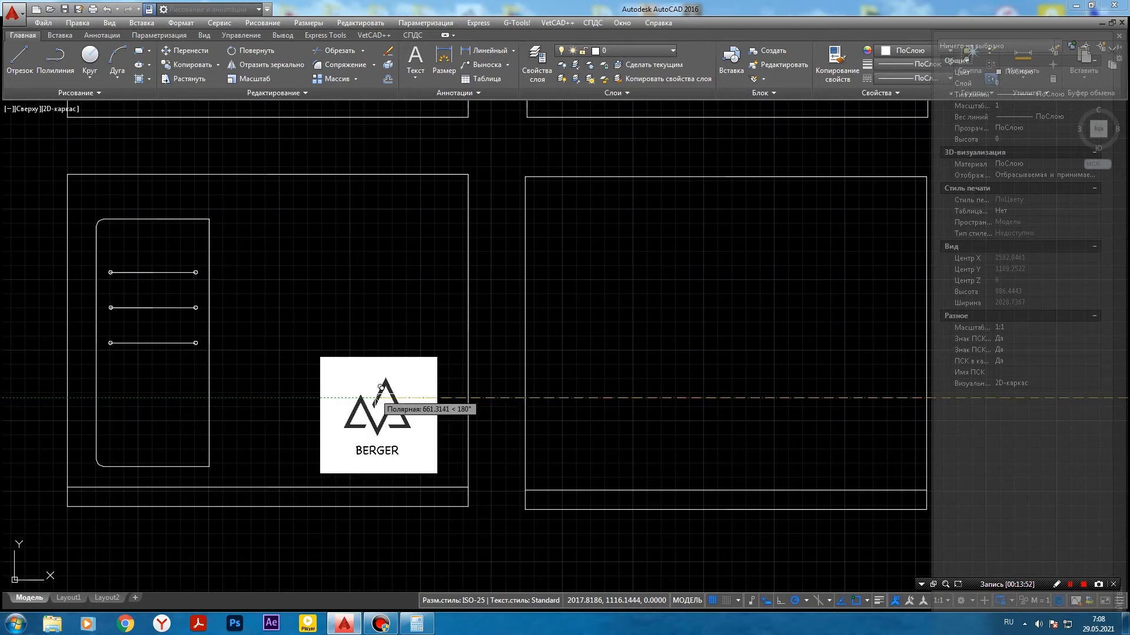
key(Escape)
- Start exporting the drawing to PDF and choose the самсунг чехол folder as the destination
scroll(440, 287, down, 4)
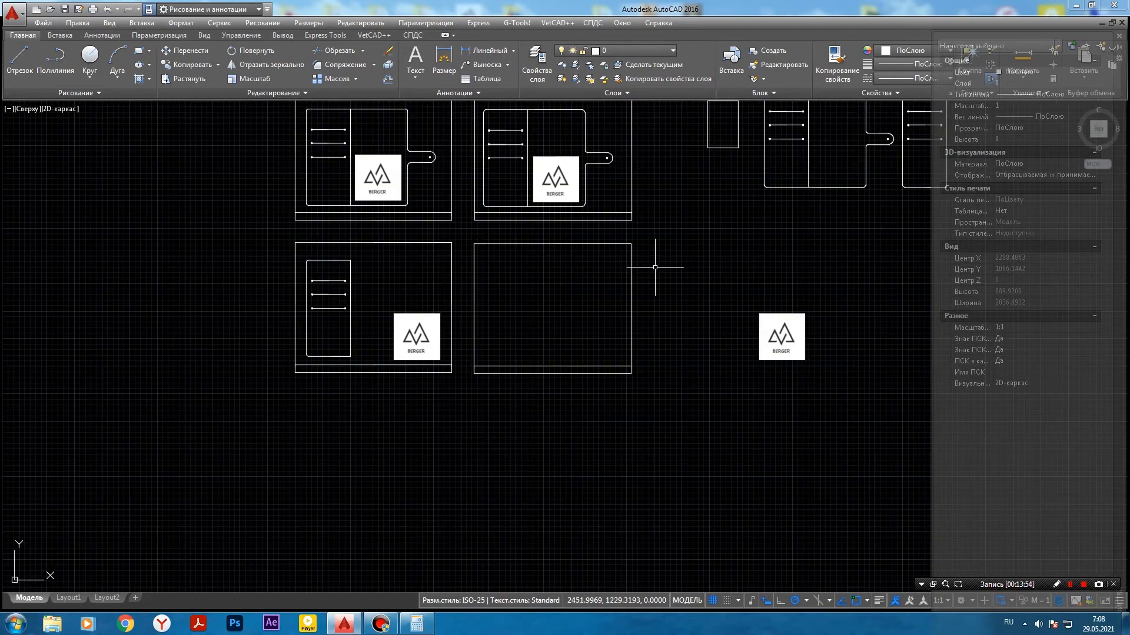
scroll(650, 257, down, 3)
middle_drag(729, 252, 607, 330)
scroll(591, 326, up, 2)
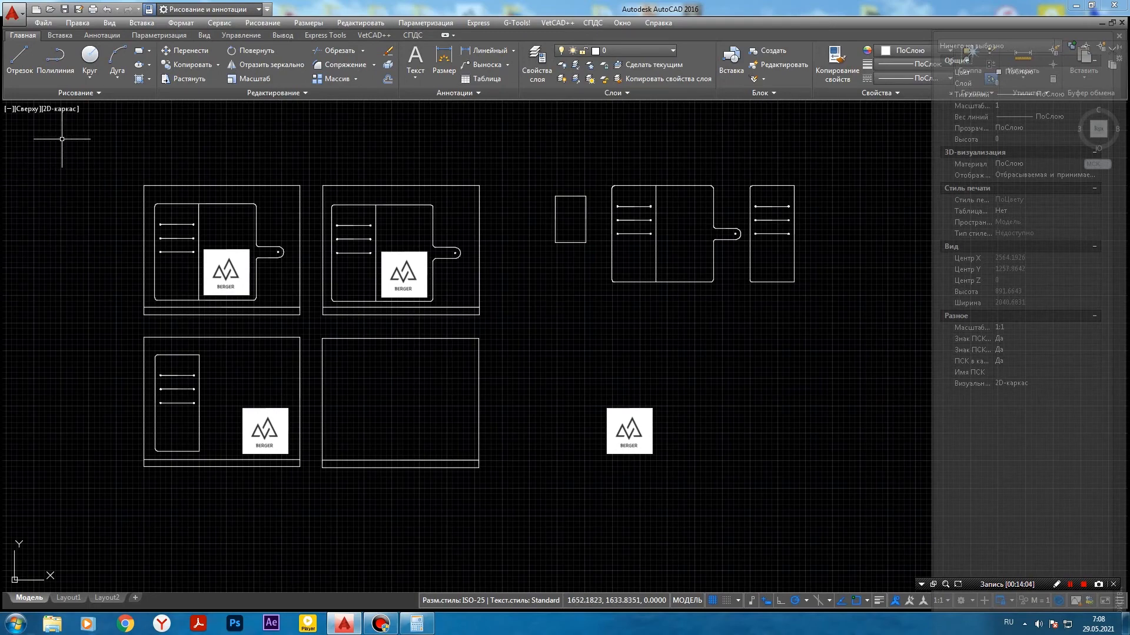
click(13, 12)
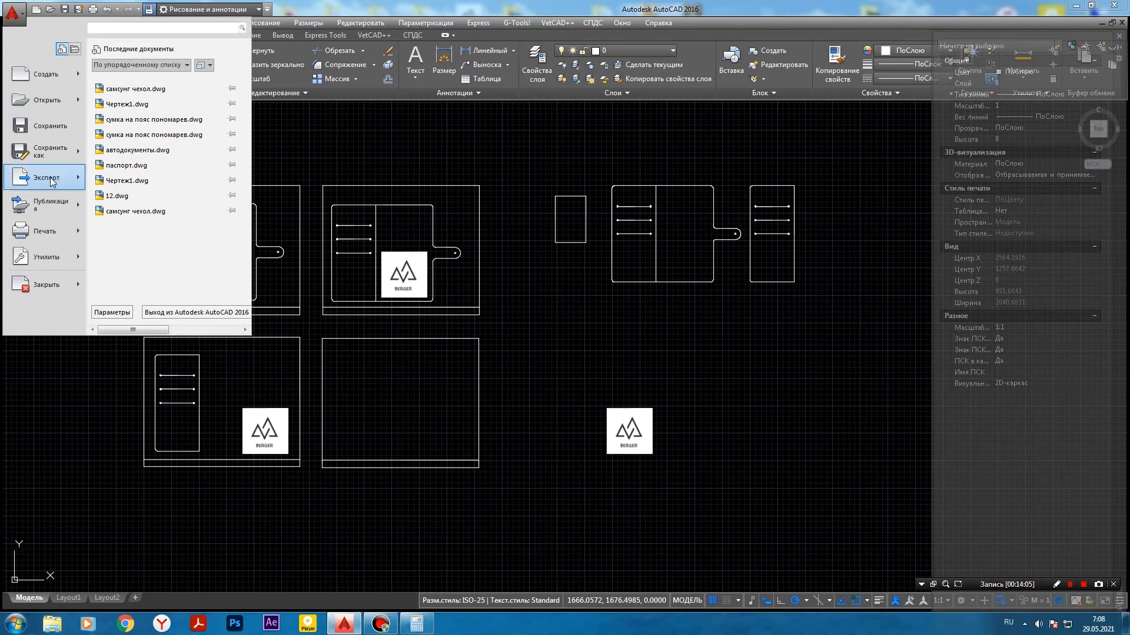
mouse_move(51, 179)
click(133, 212)
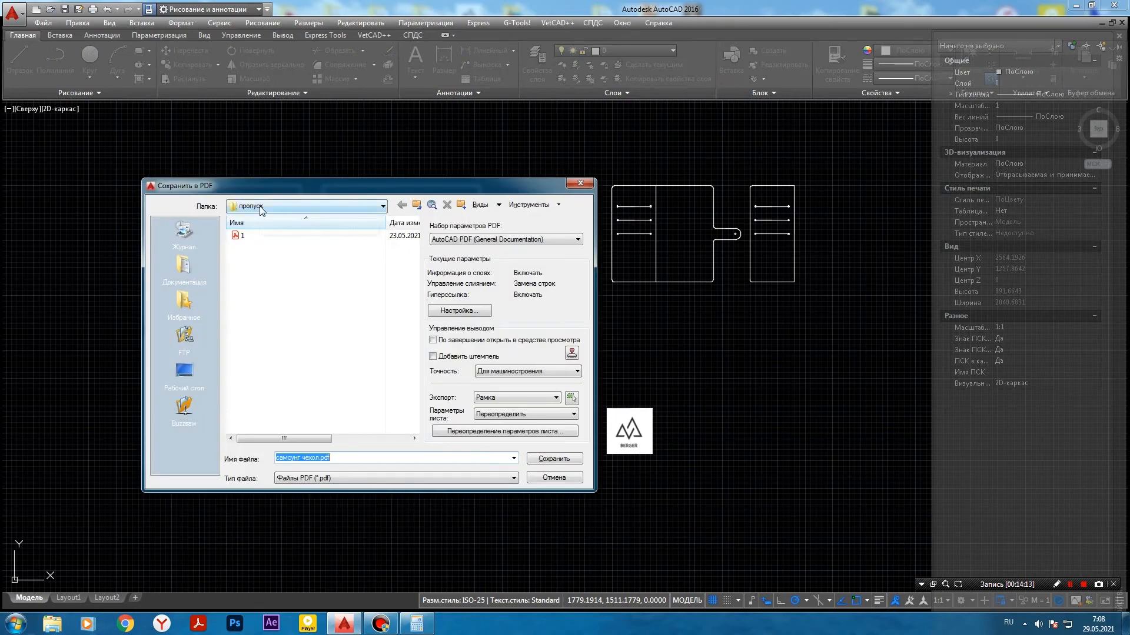
click(284, 207)
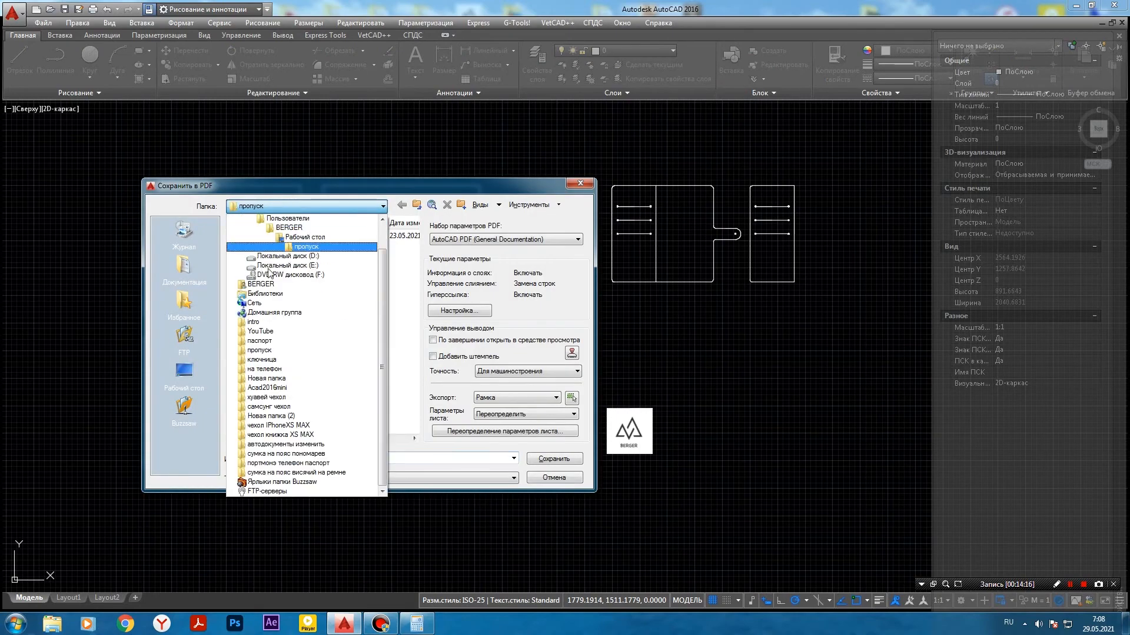
click(252, 407)
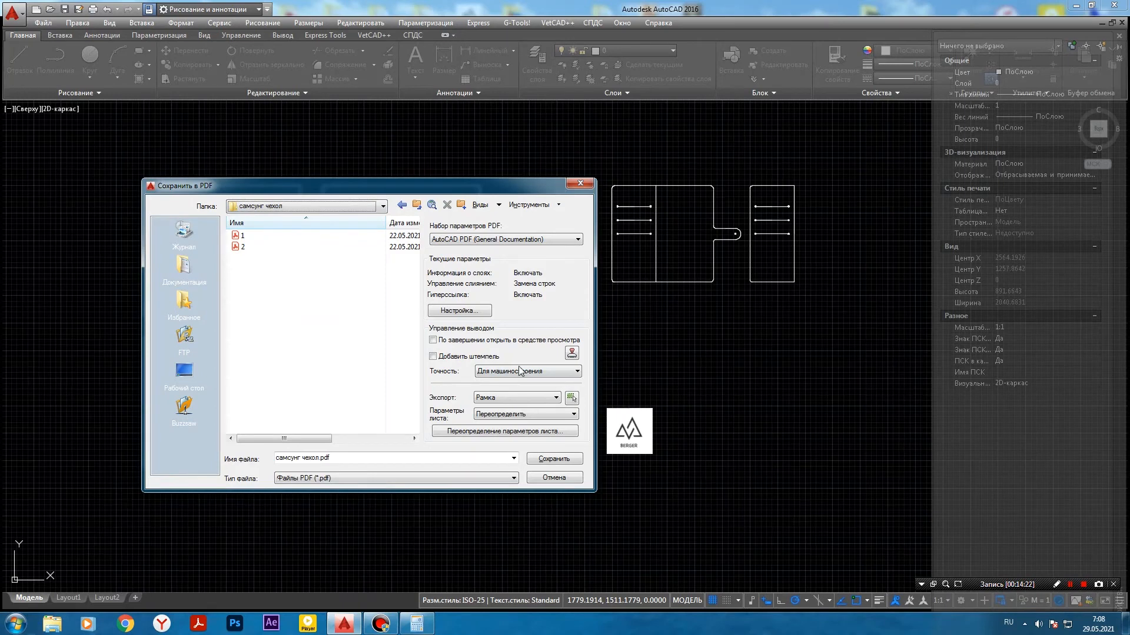
- Export the upper-left large rectangle to PDF as a Рамка (window) area, replacing the existing file 1
click(520, 371)
click(503, 398)
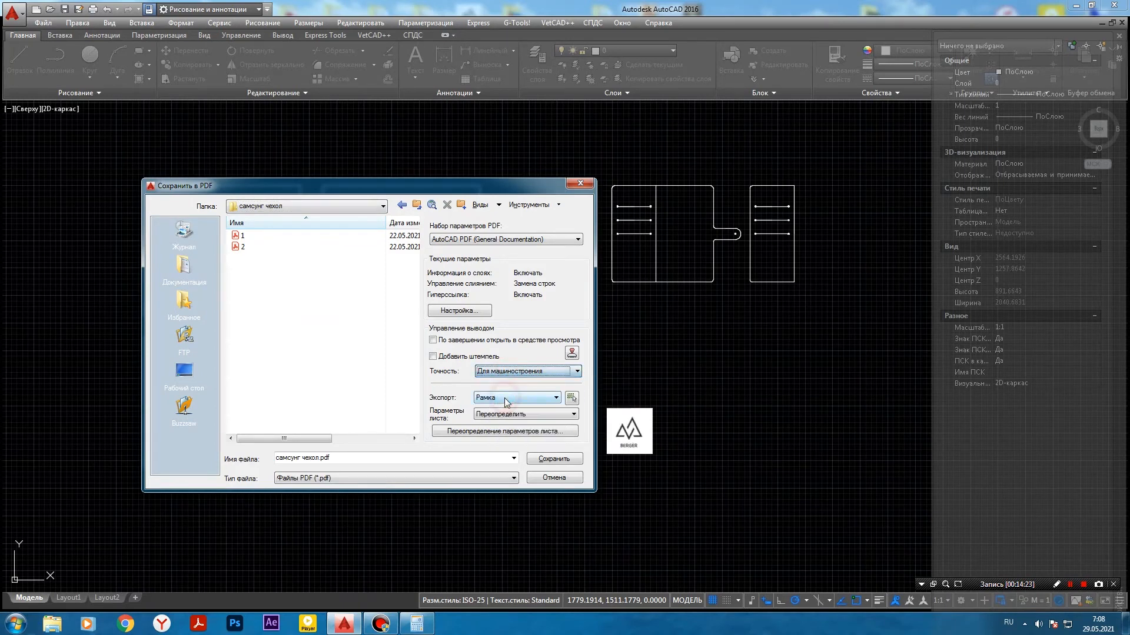
click(504, 397)
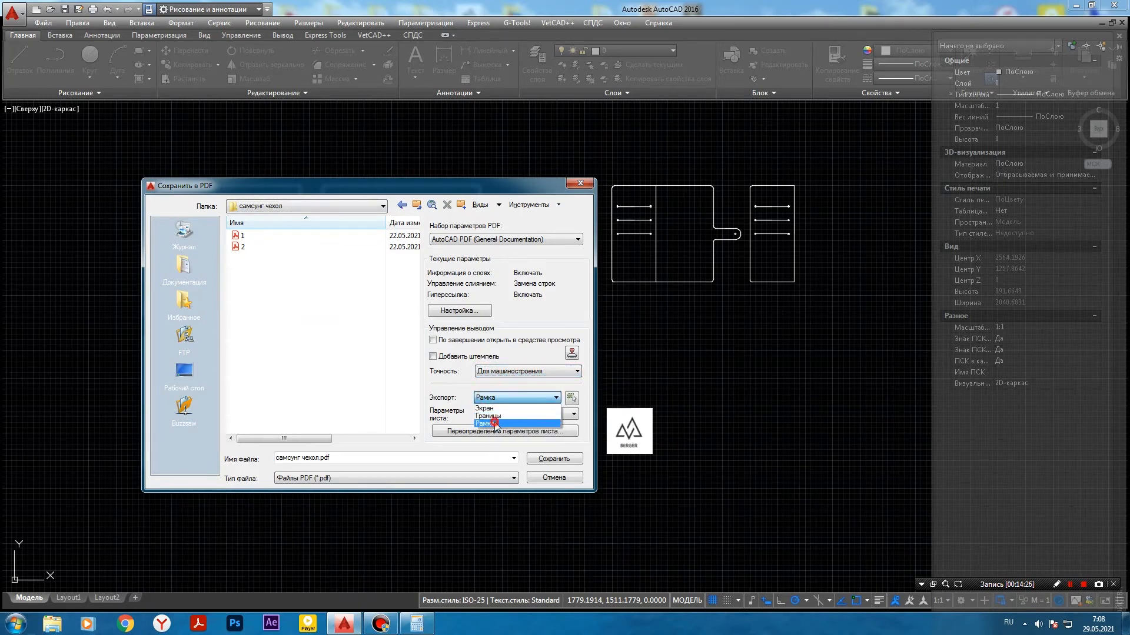
click(496, 424)
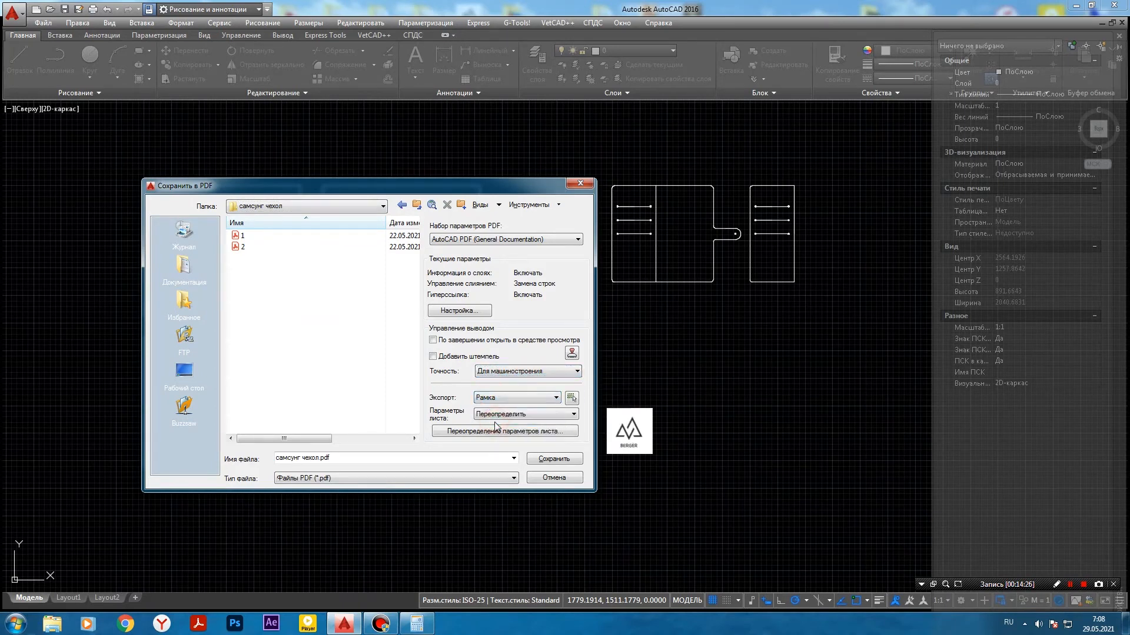
click(571, 398)
click(144, 186)
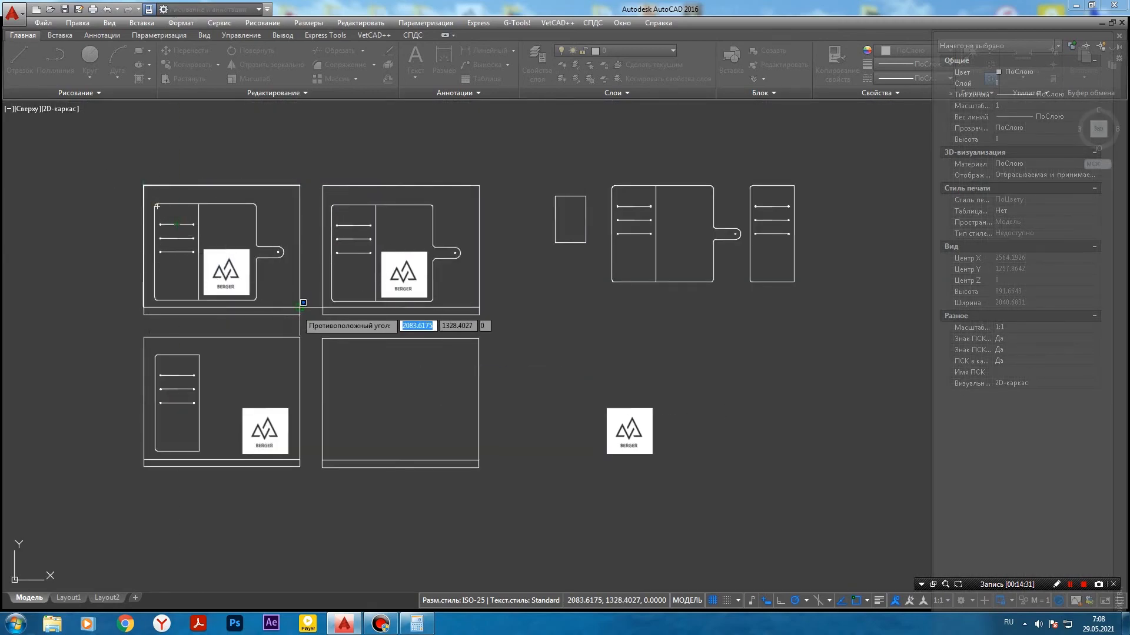
click(300, 316)
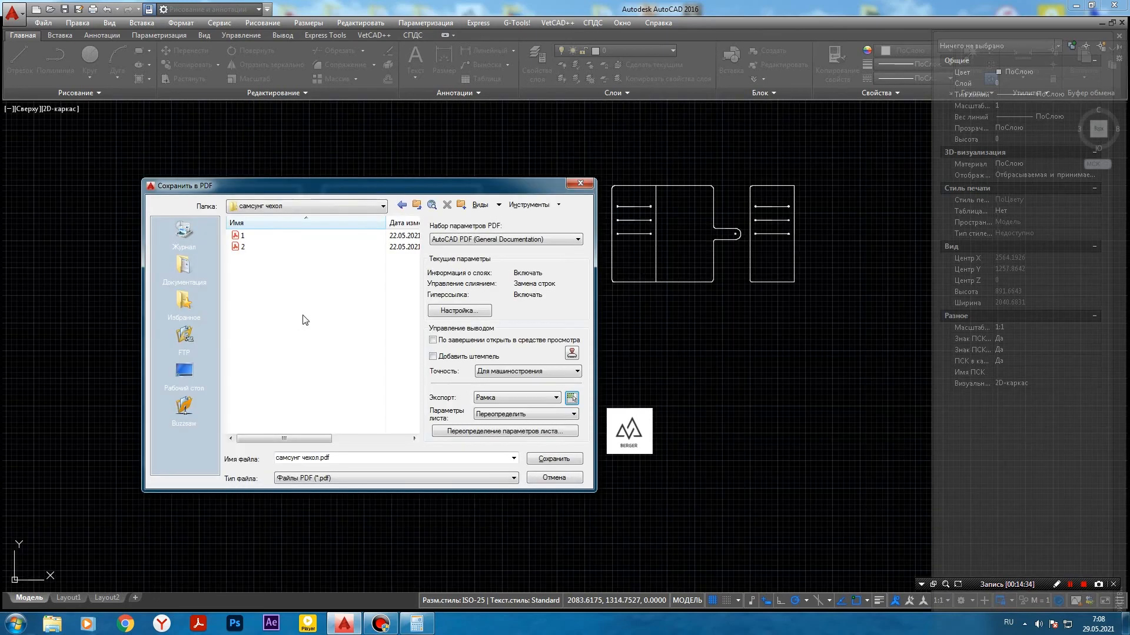
double_click(241, 236)
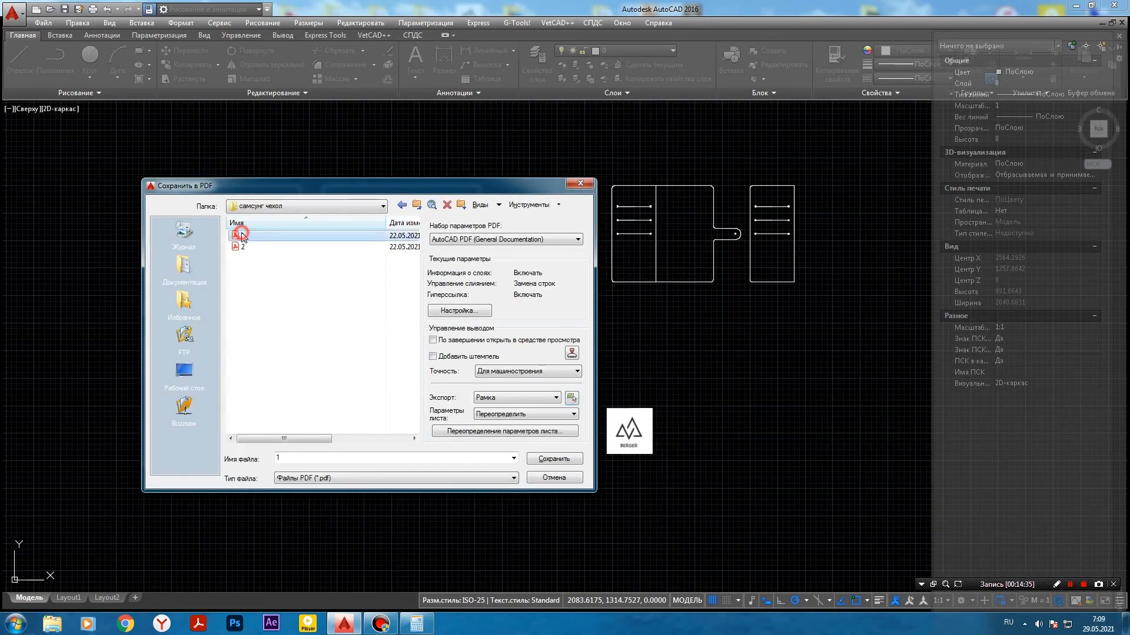
click(356, 367)
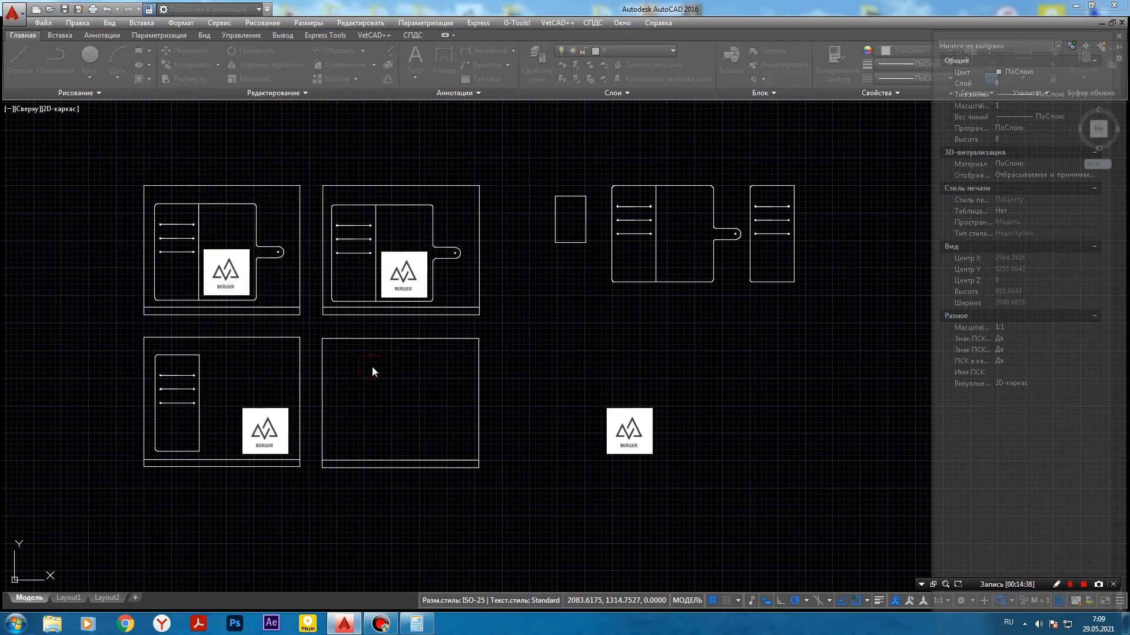
- Start another PDF export named 2.pdf and frame the lower-left large rectangle as its export window
click(16, 16)
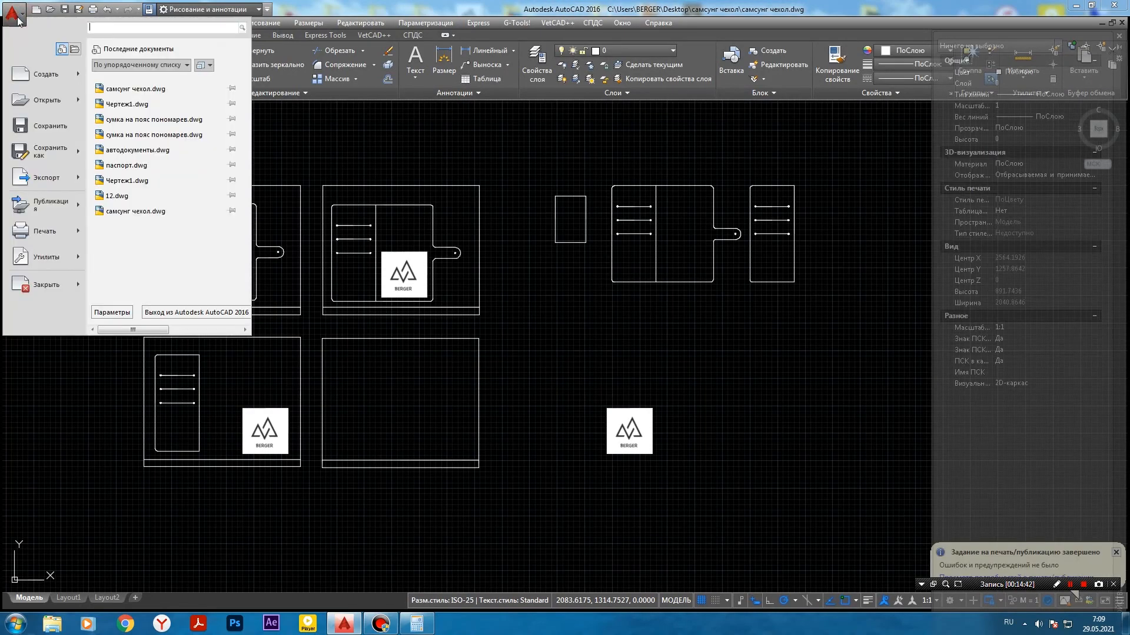
mouse_move(53, 172)
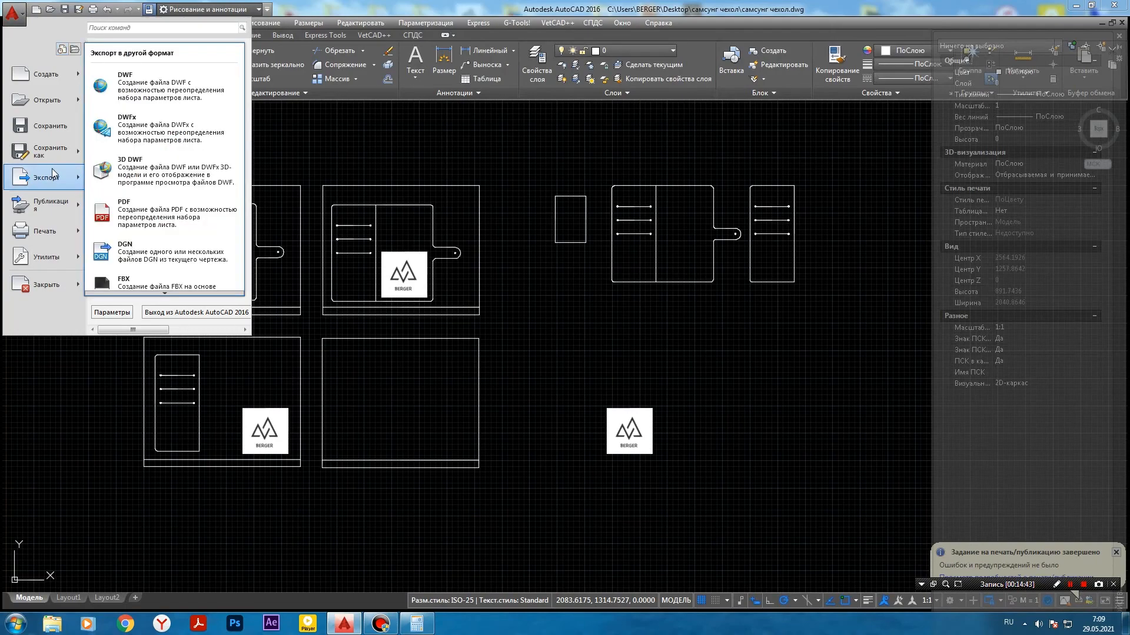
click(107, 206)
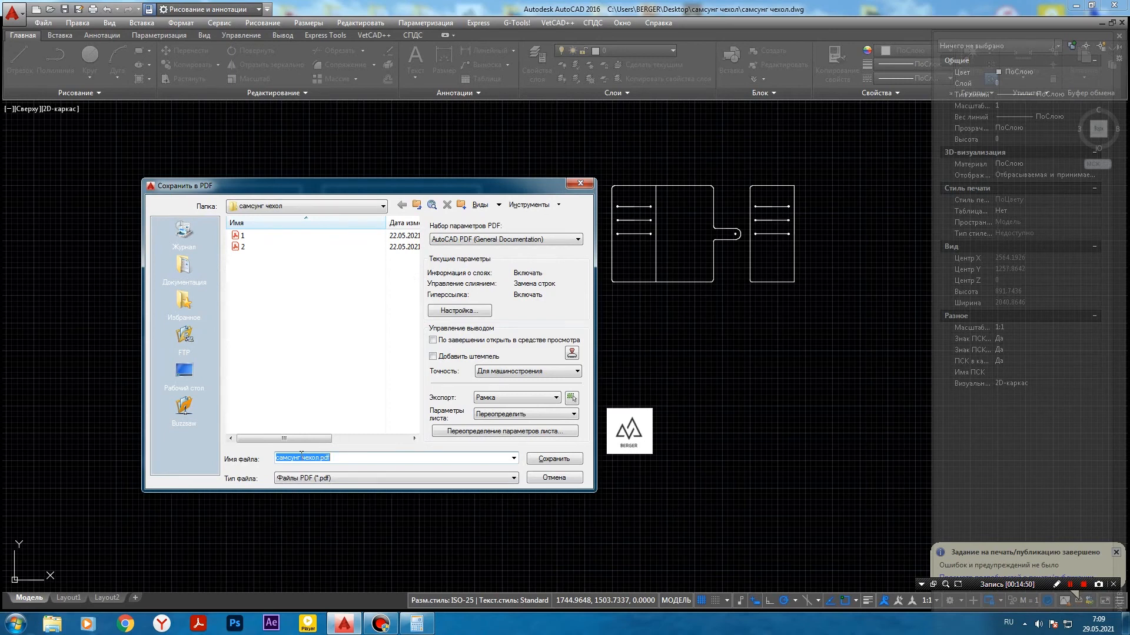
text(2)
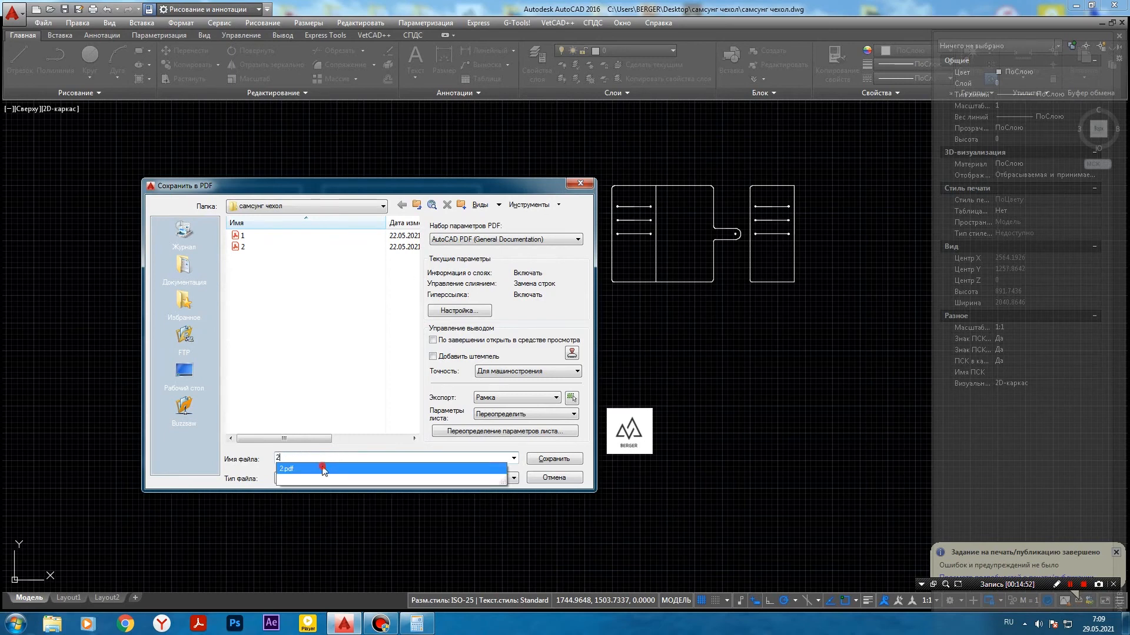
click(316, 469)
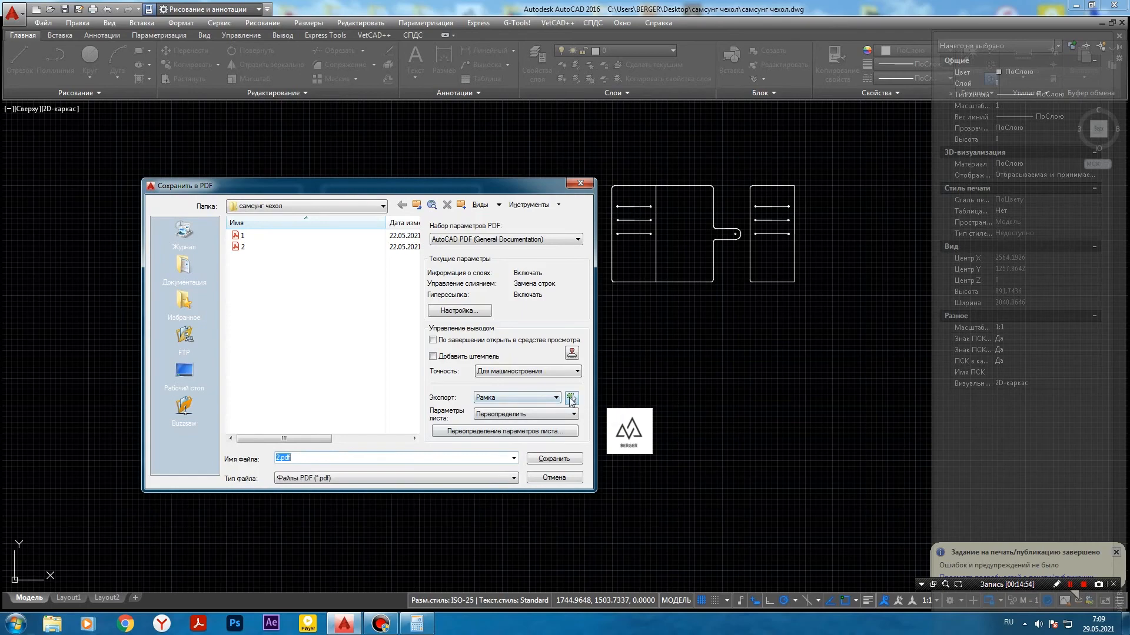
click(571, 399)
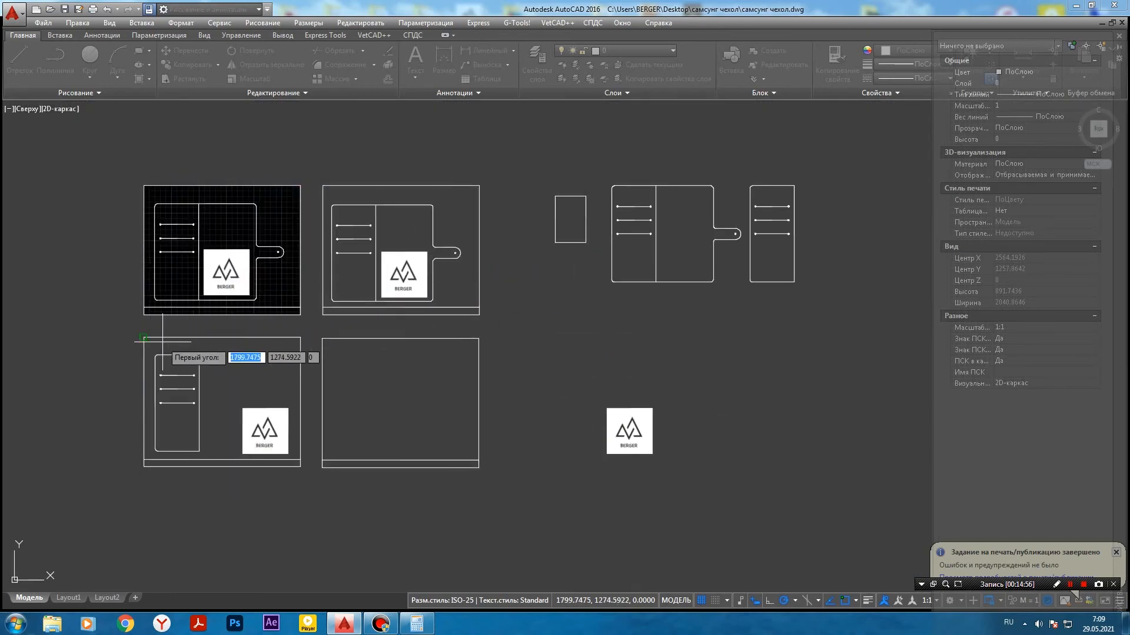
click(144, 337)
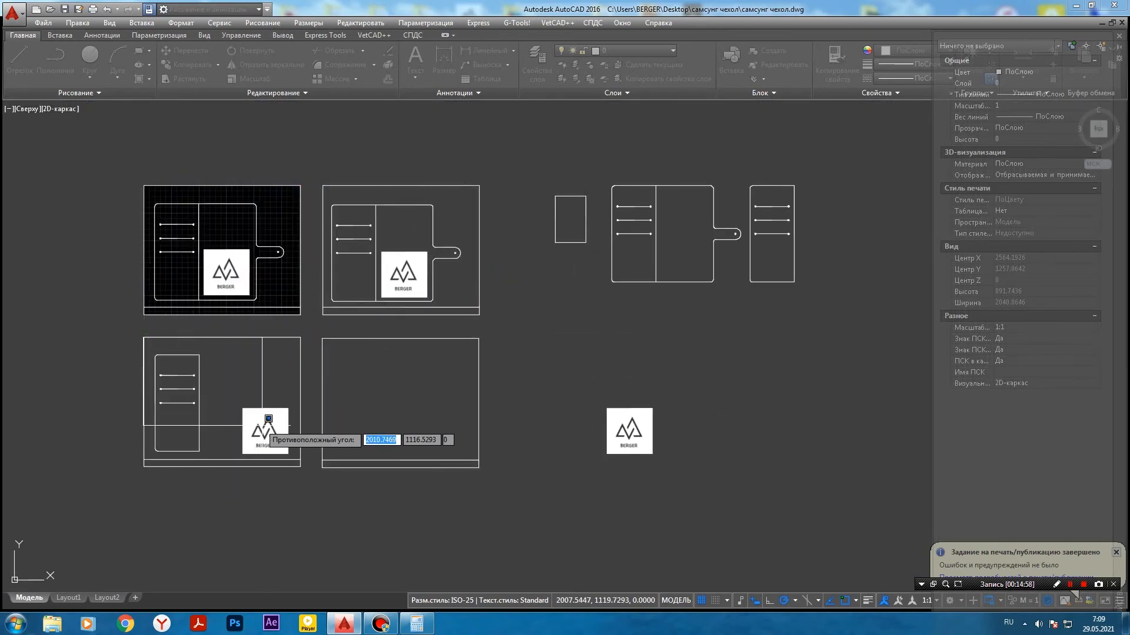
click(300, 467)
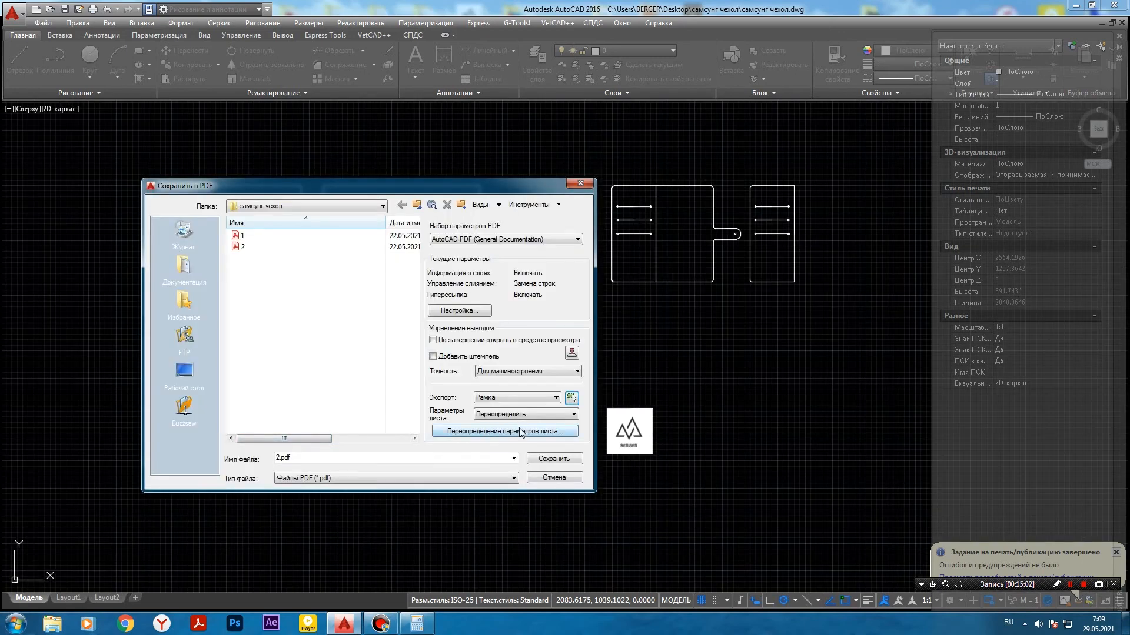
- Override the page setup with the ISO без полей A4 (297.00 x 210.00 мм) format and save, replacing the existing 2.pdf
click(520, 433)
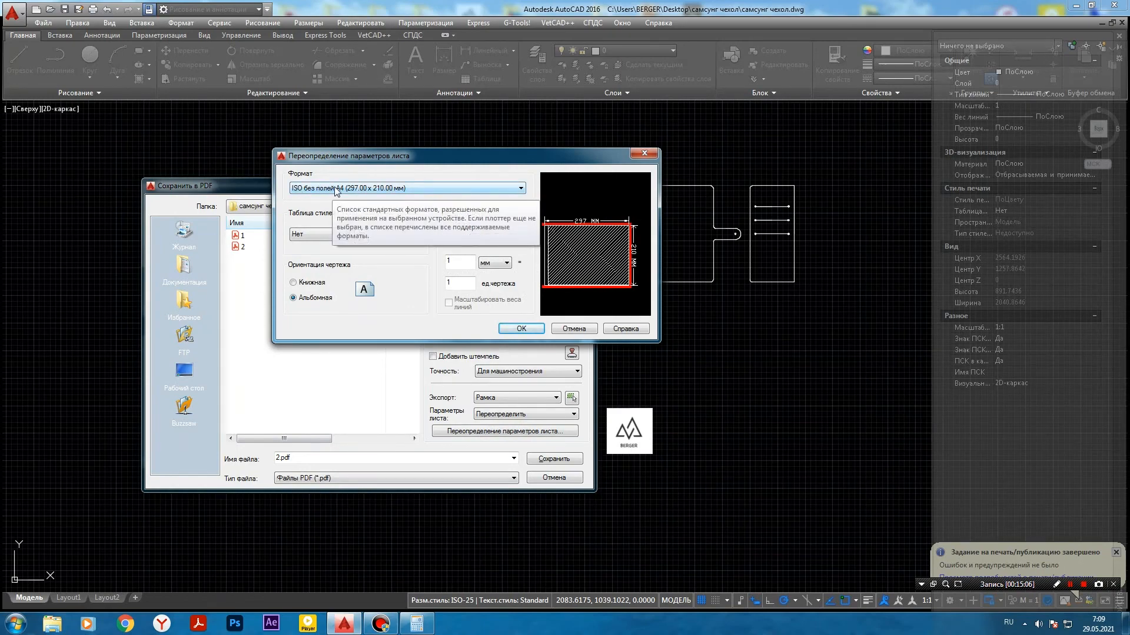
click(403, 188)
click(403, 188)
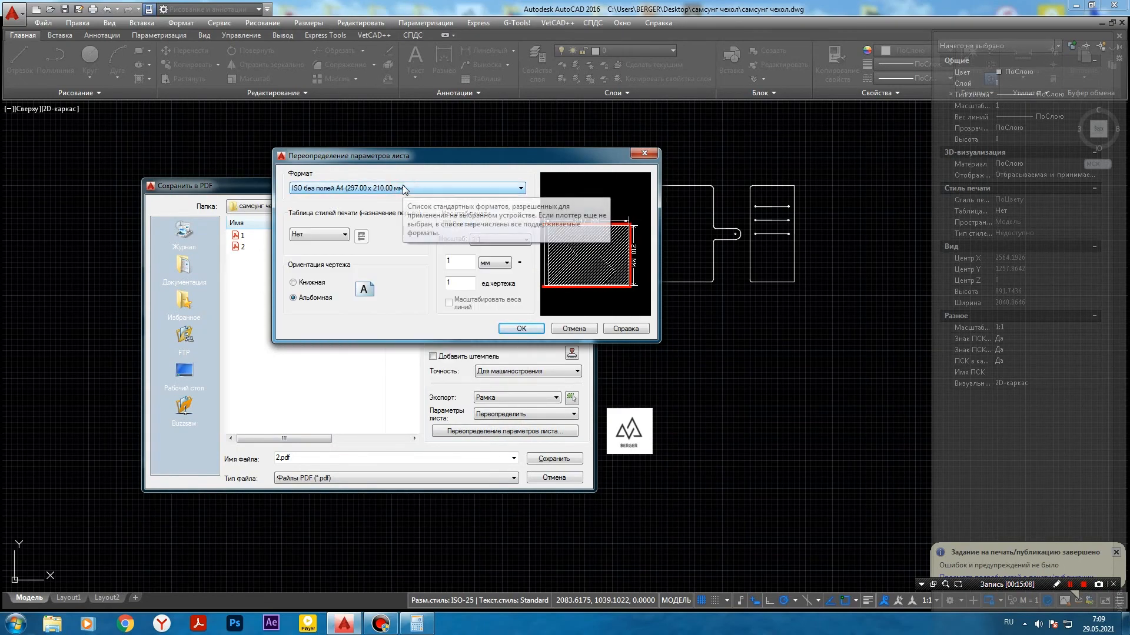
click(403, 187)
scroll(382, 241, up, 5)
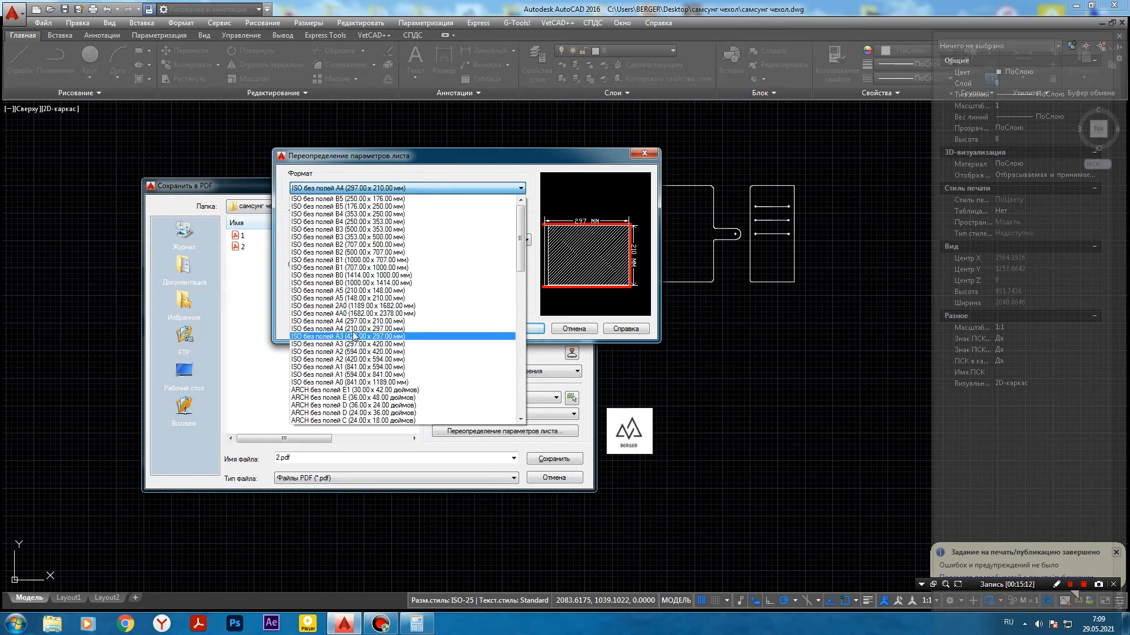
click(338, 321)
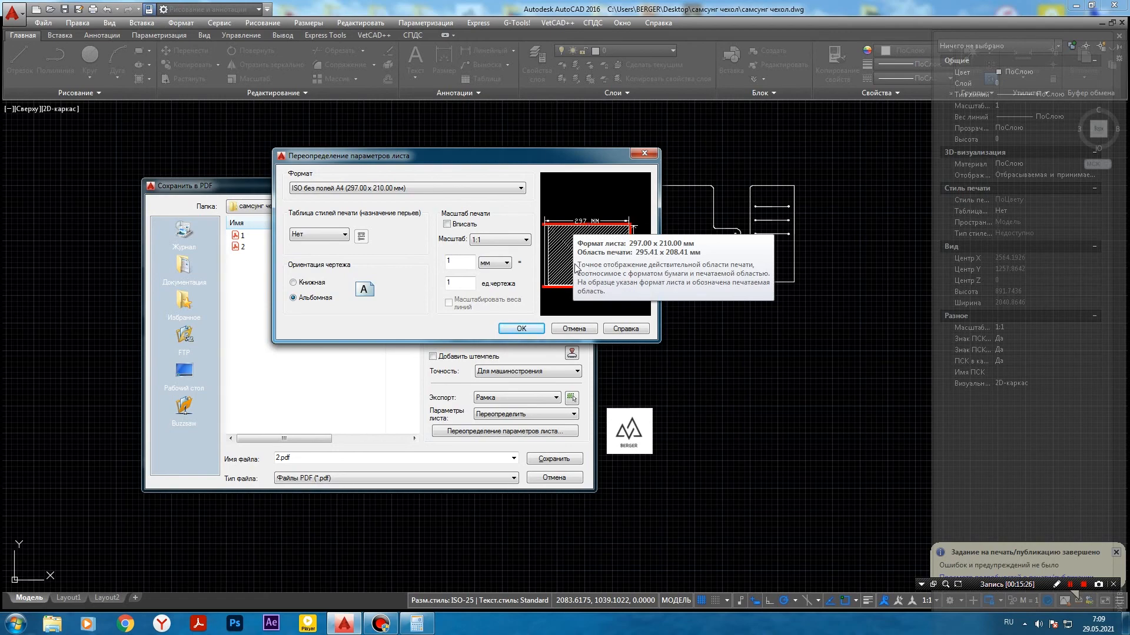
click(521, 327)
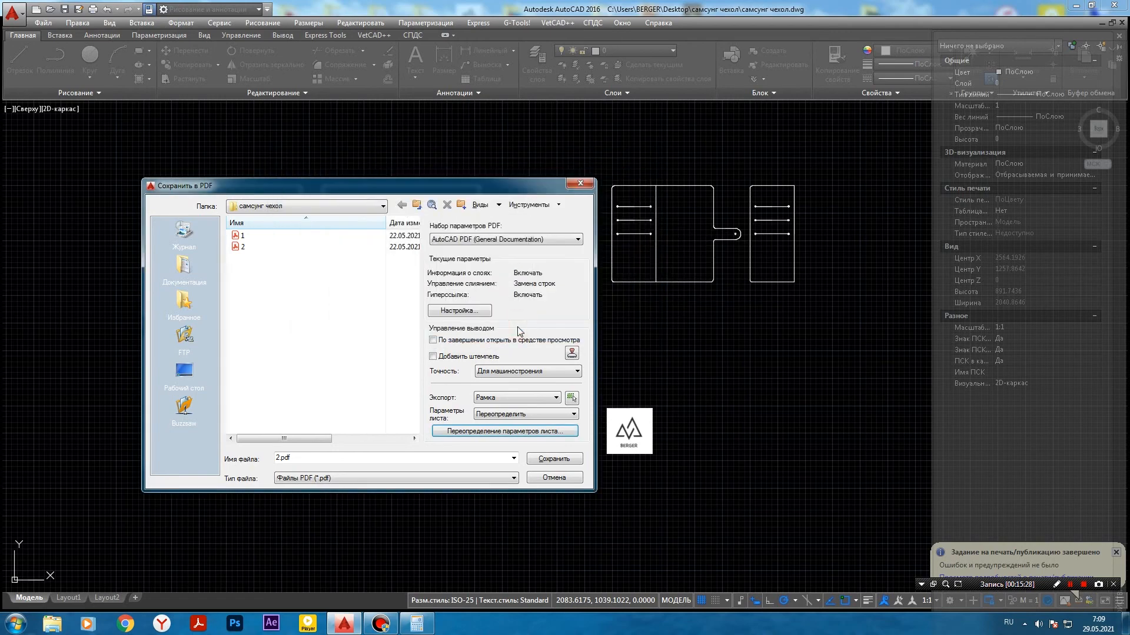
click(539, 461)
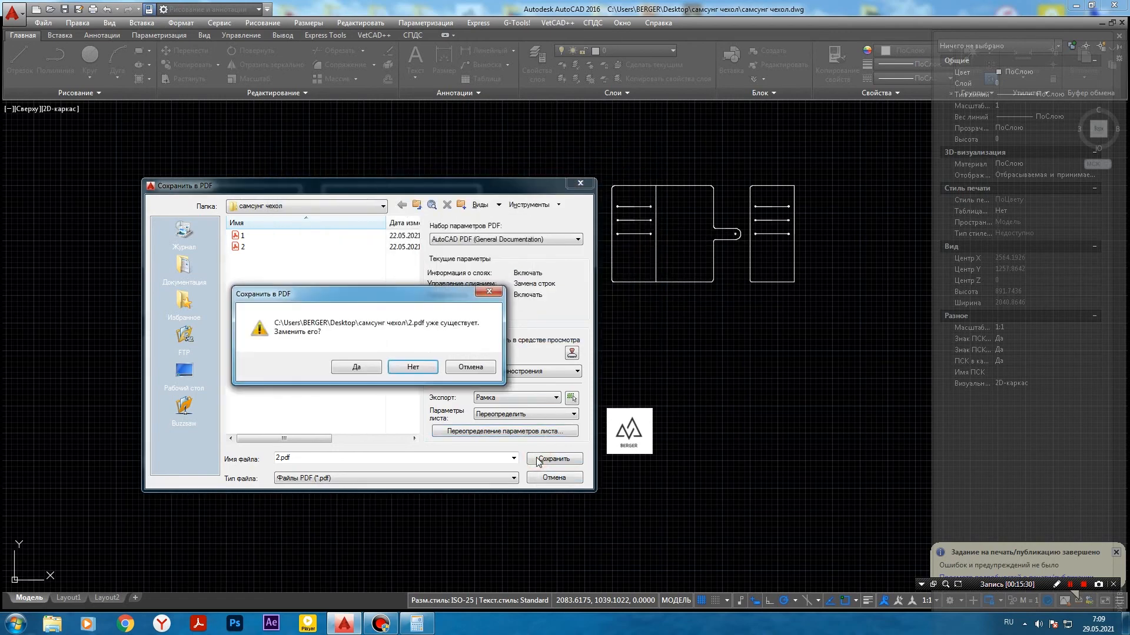
click(354, 368)
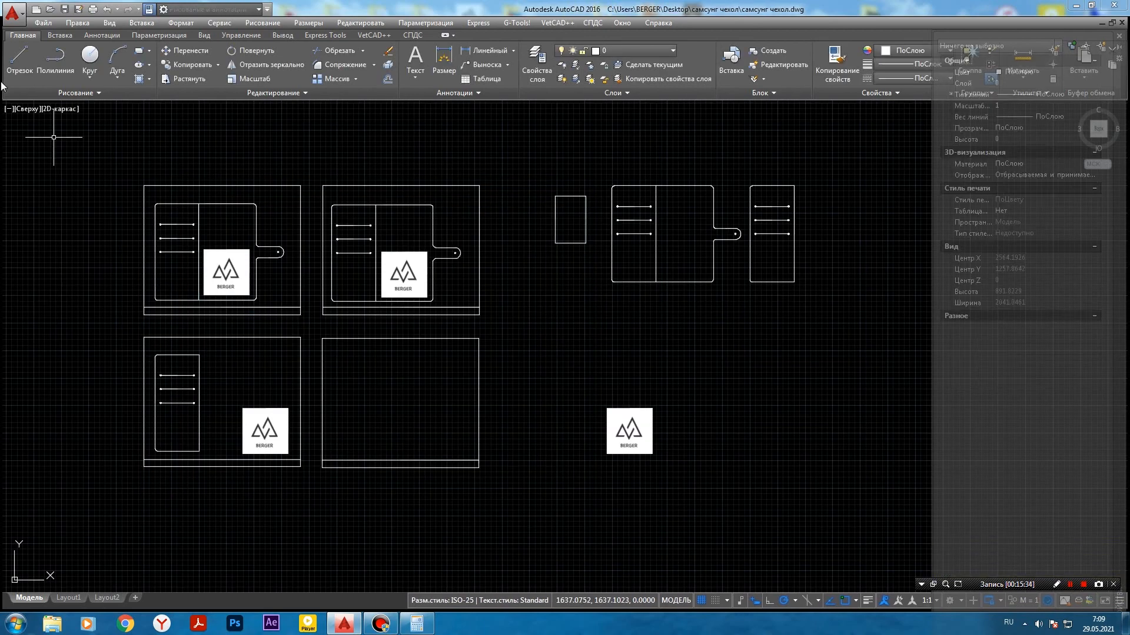
- Export the upper-right large rectangle to PDF as file 3 in the same folder and close AutoCAD
click(14, 15)
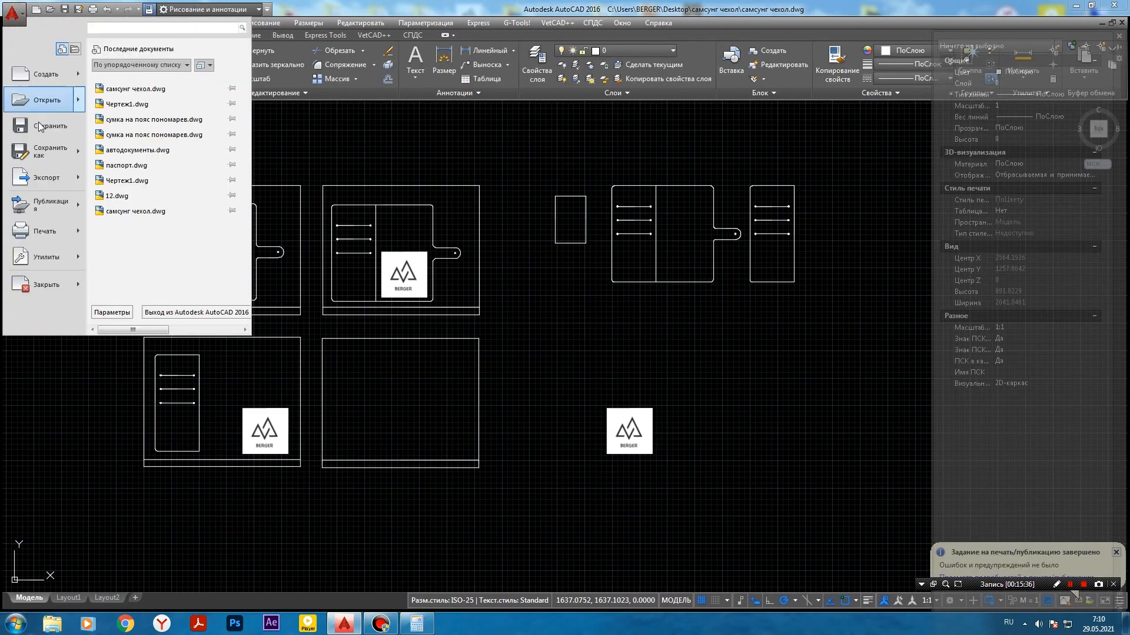
mouse_move(52, 179)
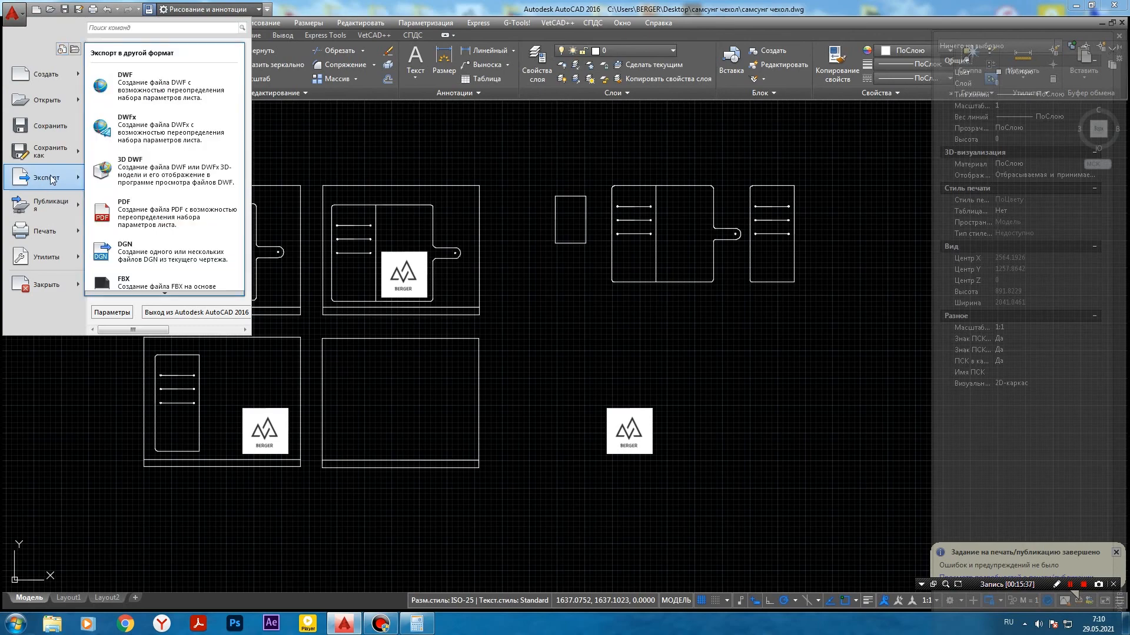
click(125, 212)
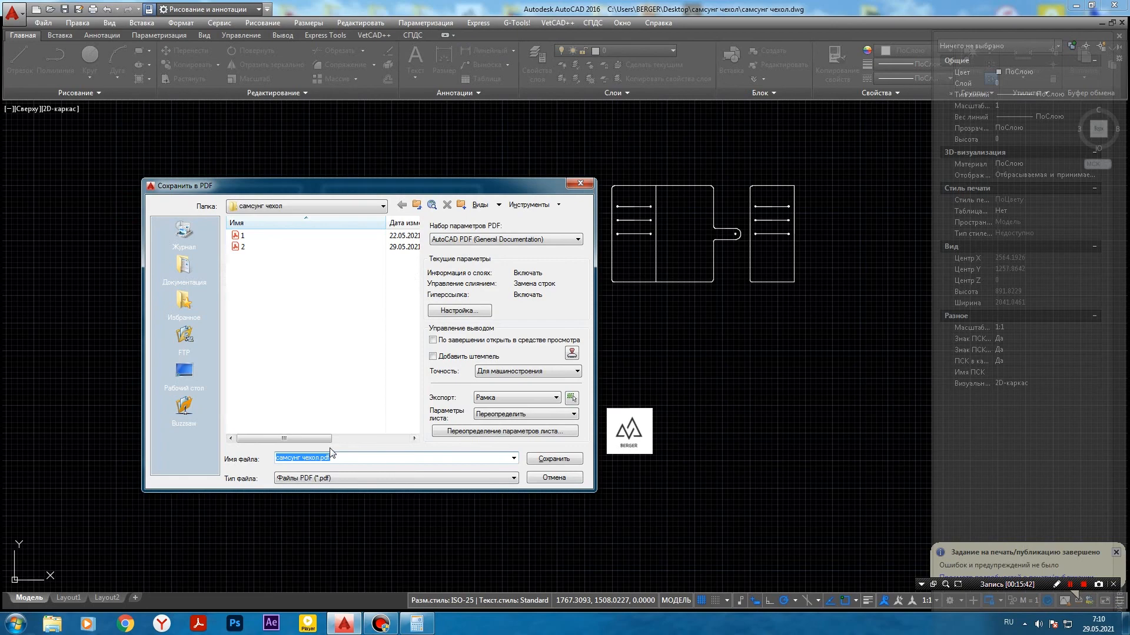
text(3)
click(571, 398)
click(317, 179)
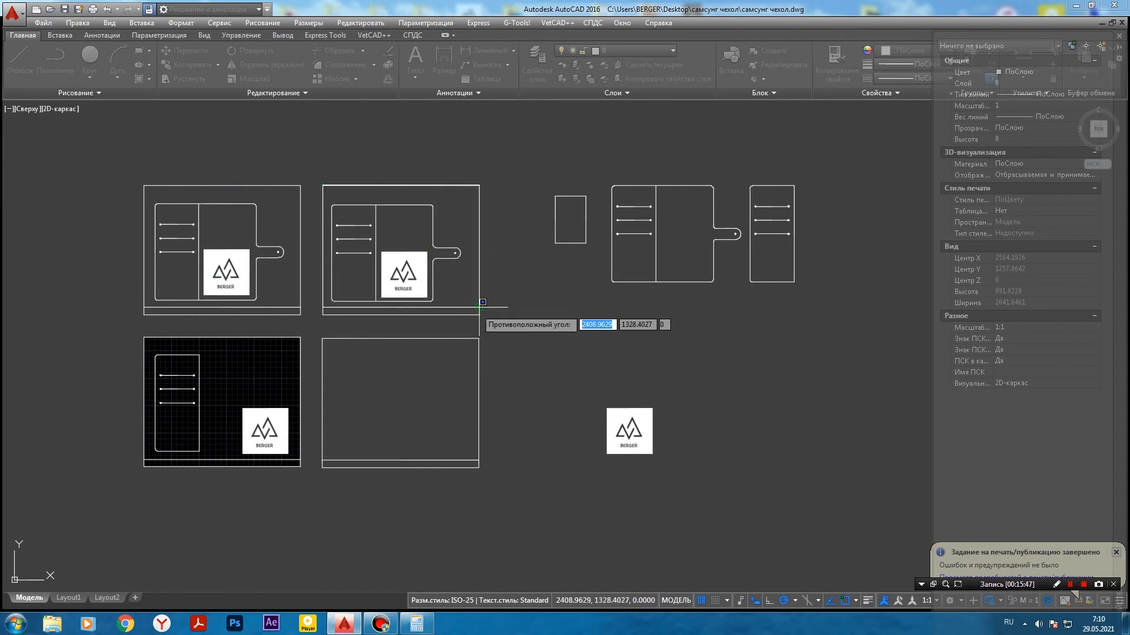
click(479, 316)
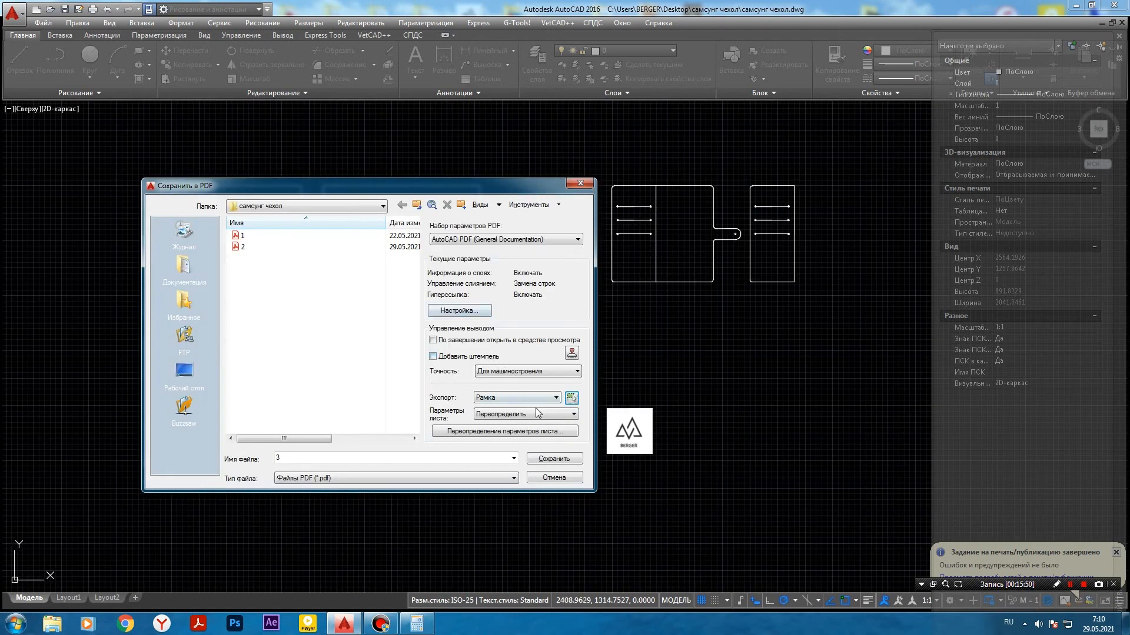
click(554, 458)
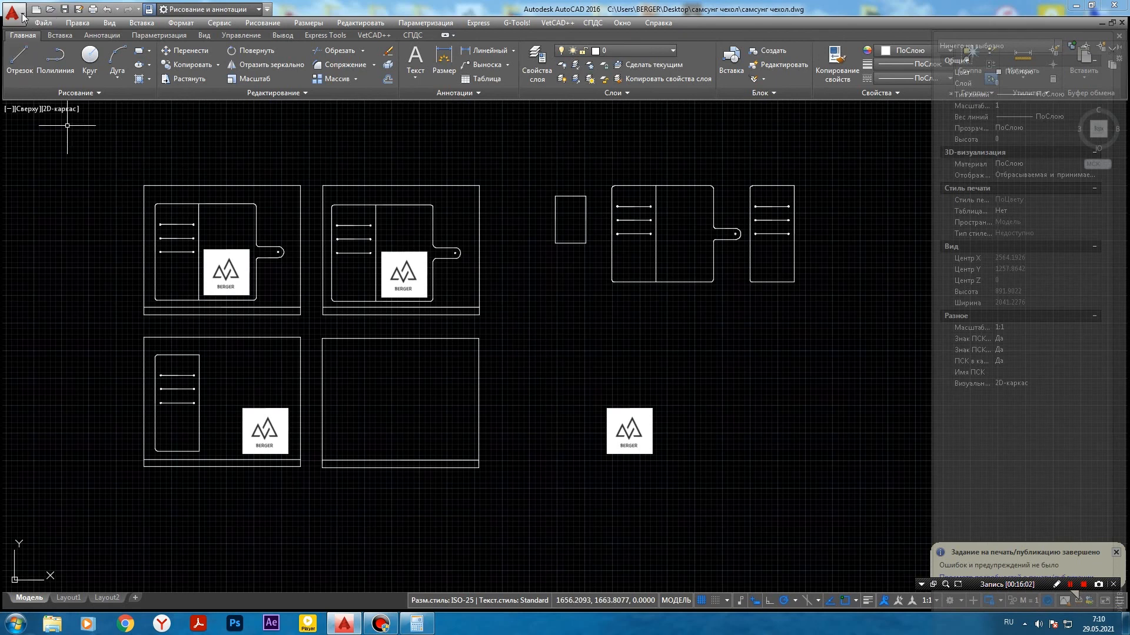
click(1115, 5)
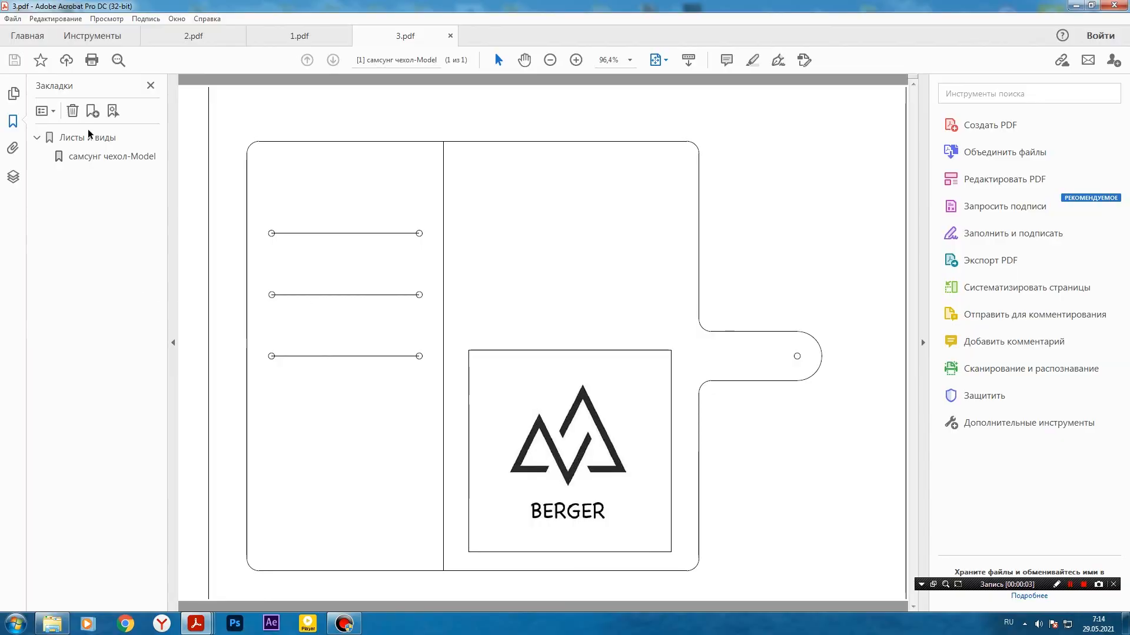
- Print 3.pdf from Adobe Acrobat in landscape orientation (Альбомная)
click(9, 20)
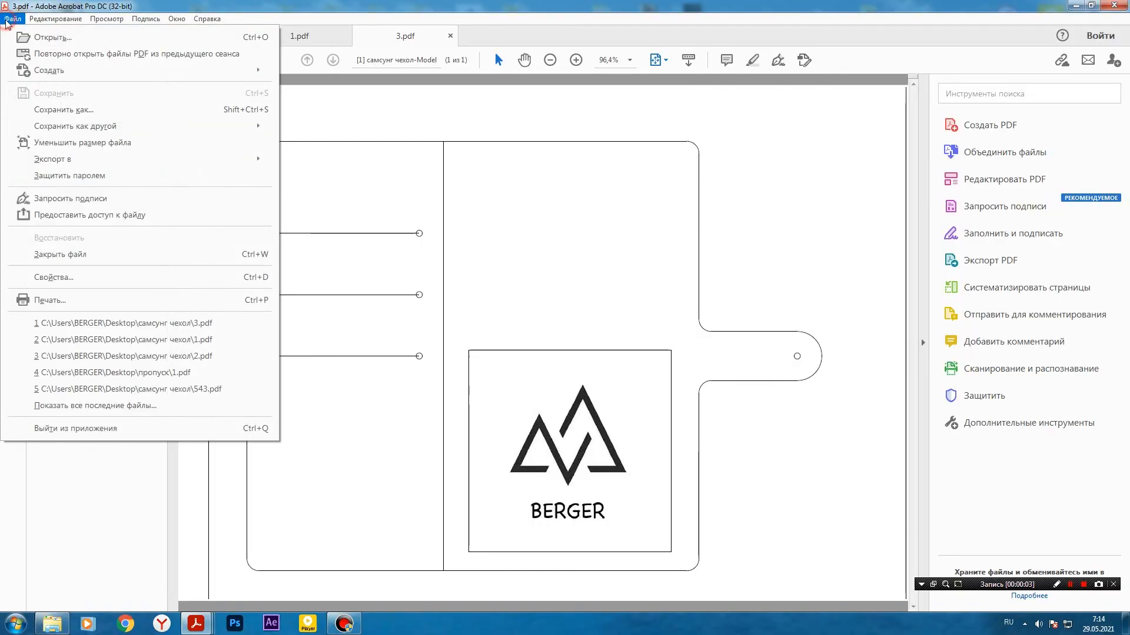
click(48, 299)
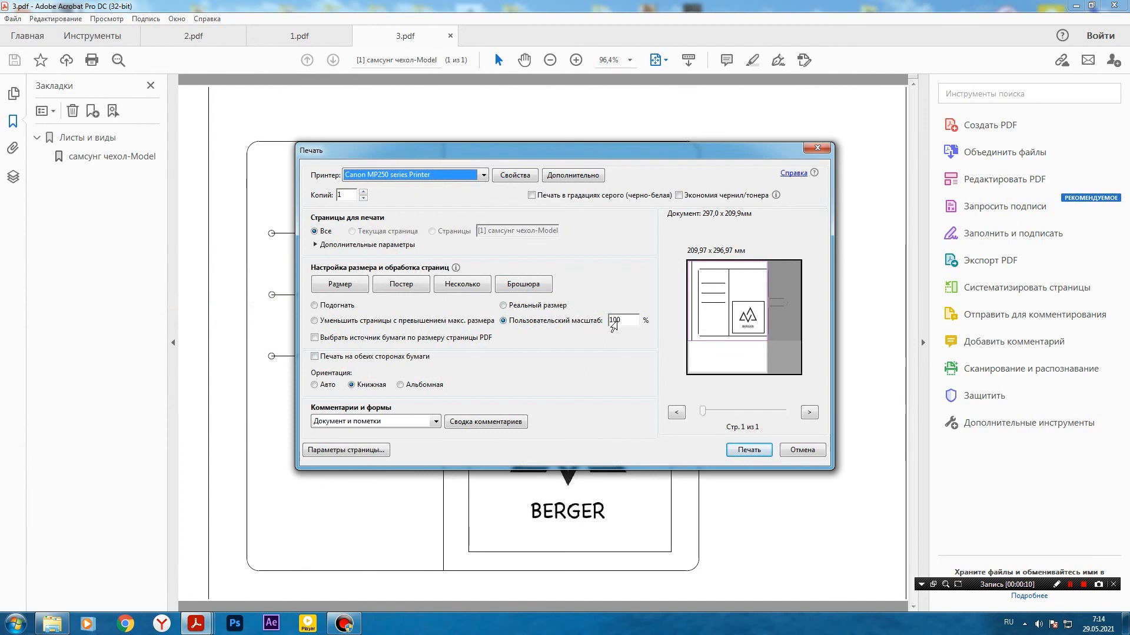
click(400, 385)
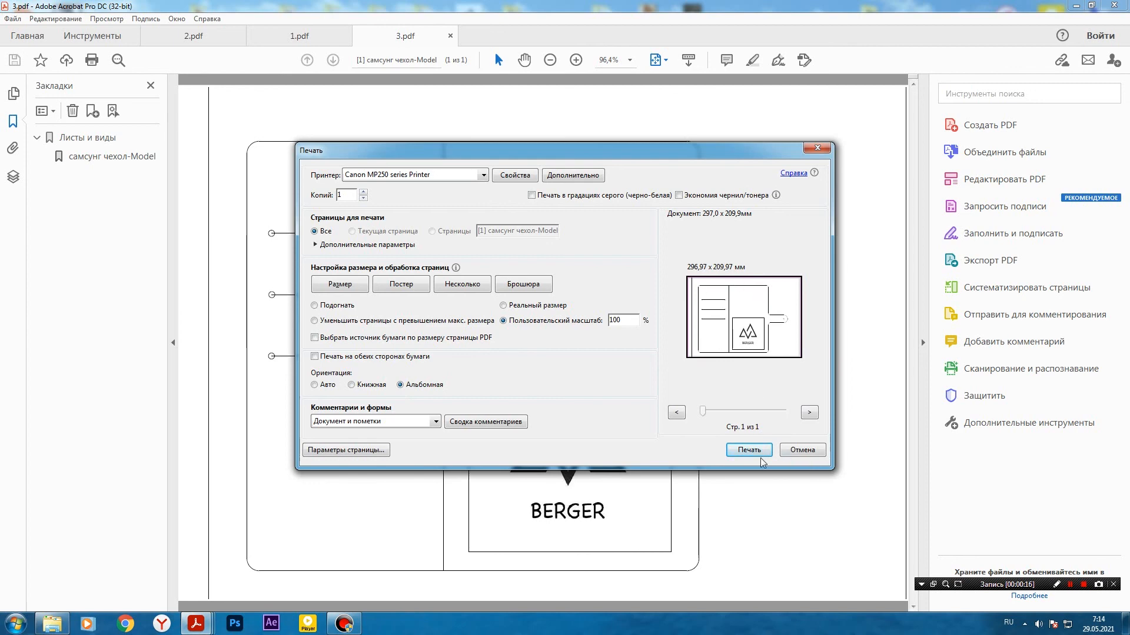
click(741, 450)
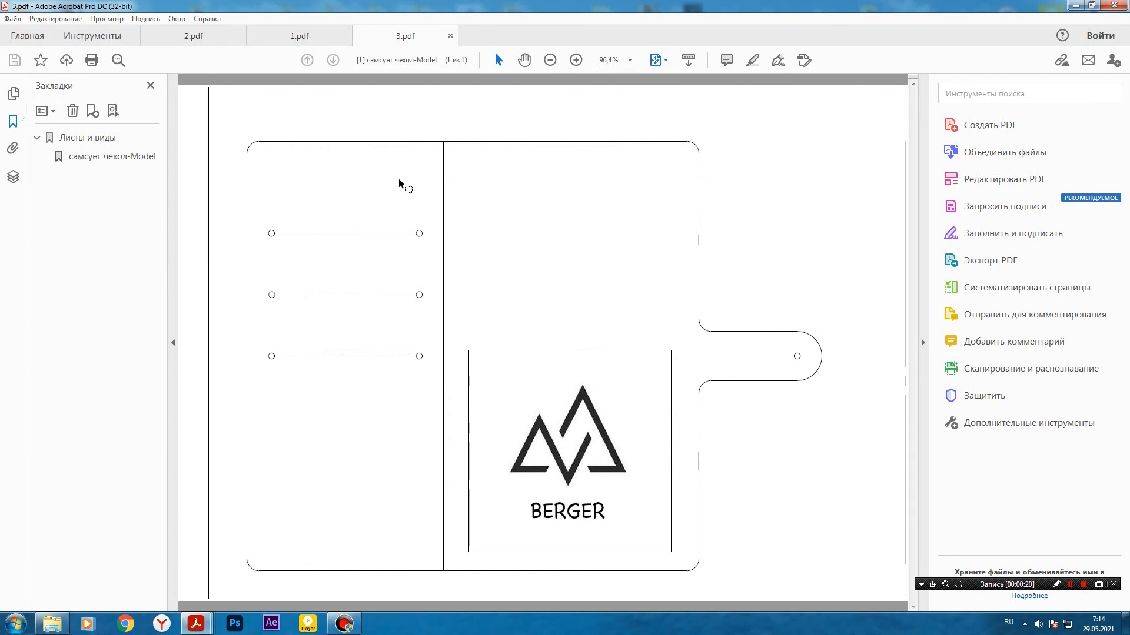
- Close 3.pdf and print 2.pdf with the landscape orientation and 100% custom scale
click(450, 36)
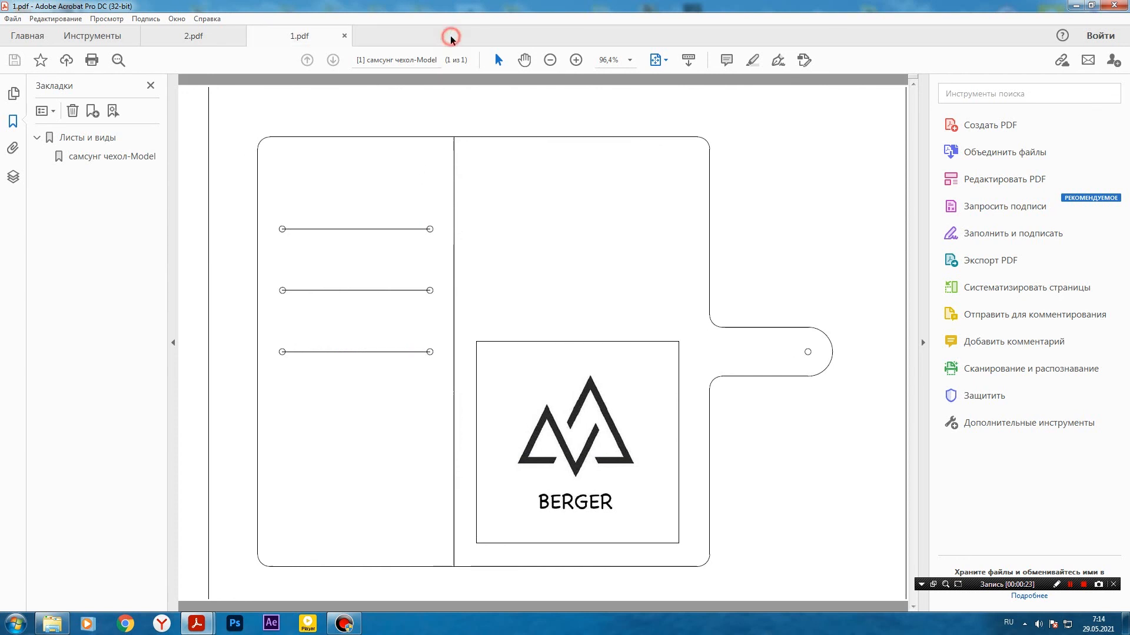
click(220, 35)
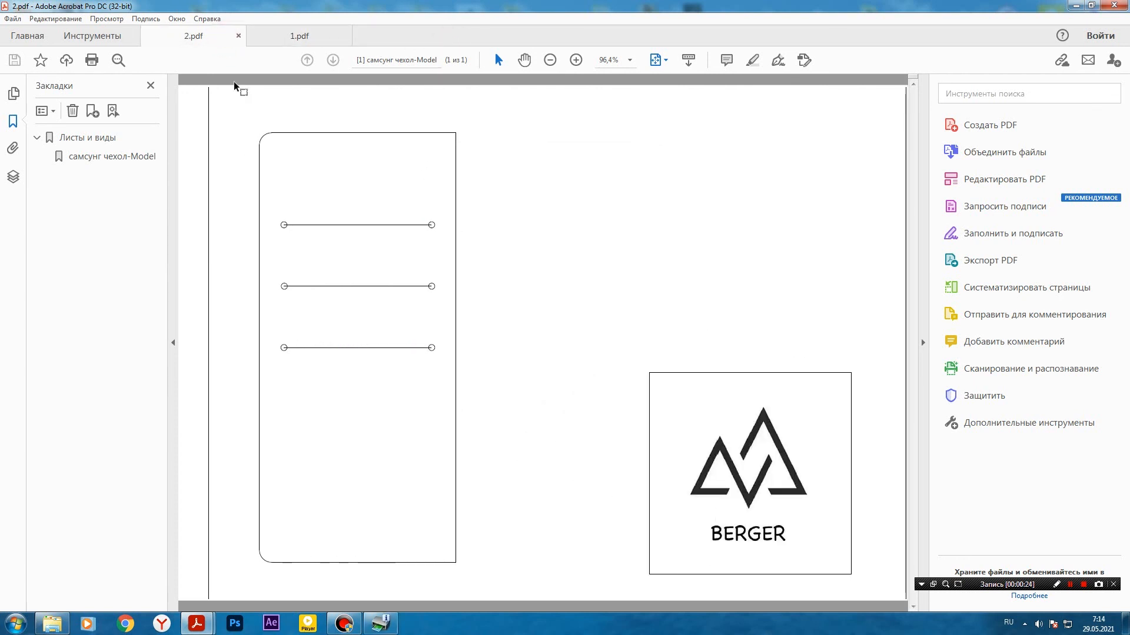
click(7, 19)
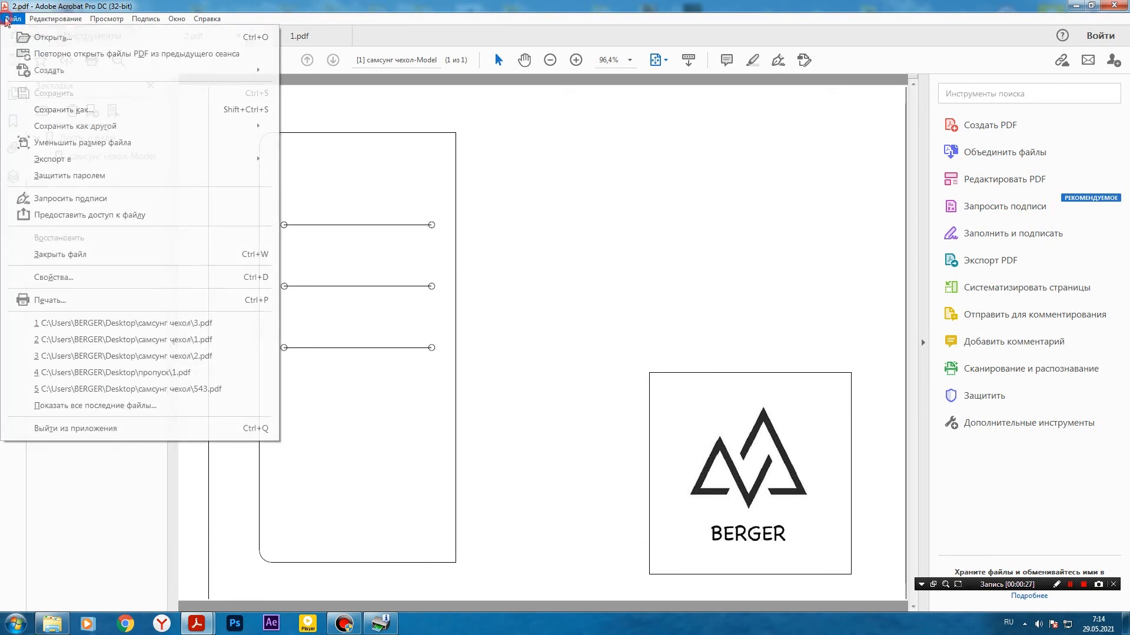
click(47, 300)
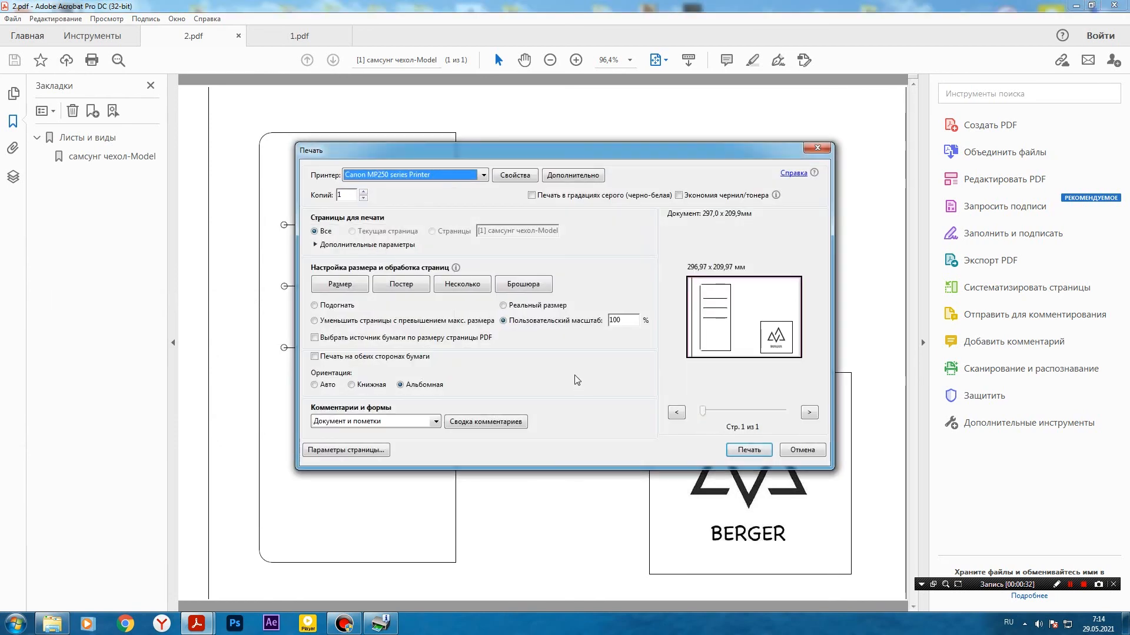
click(741, 451)
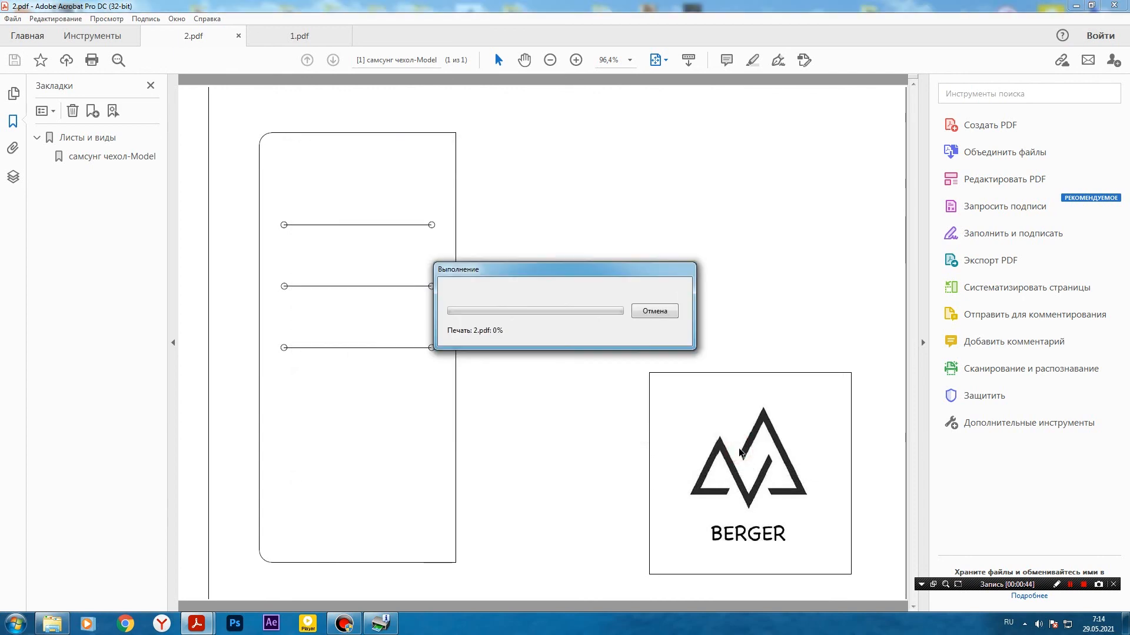